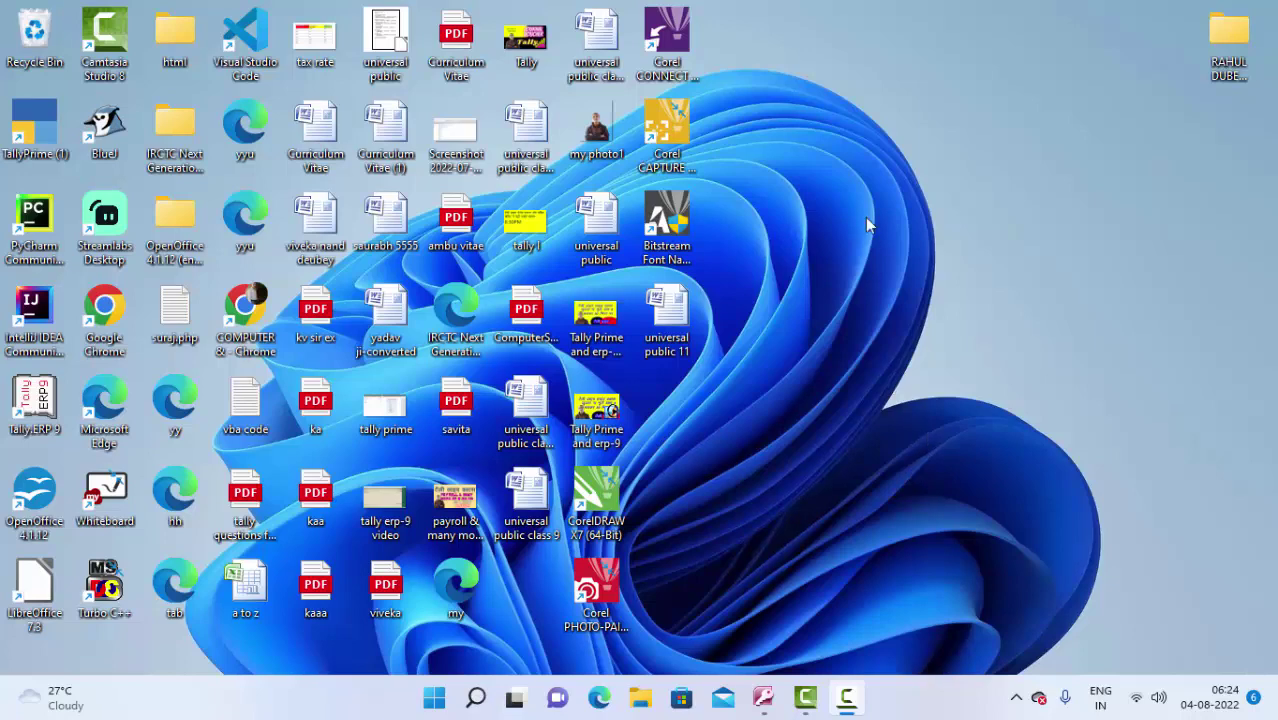
Refresh the desktop and restore the Database29 Access window showing Query1 with totals
{"action": "right_click", "coordinate": [845, 154]}
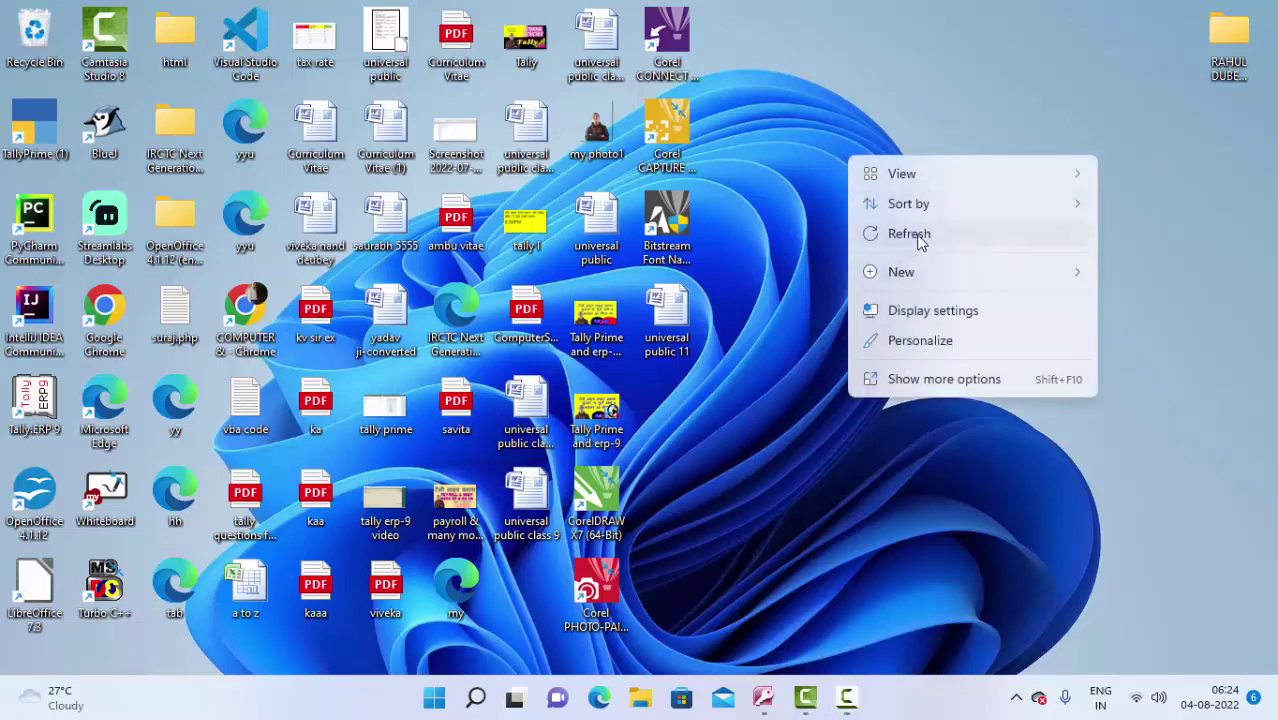
{"action": "left_click", "coordinate": [917, 235]}
{"action": "right_click", "coordinate": [884, 158]}
{"action": "left_click", "coordinate": [924, 233]}
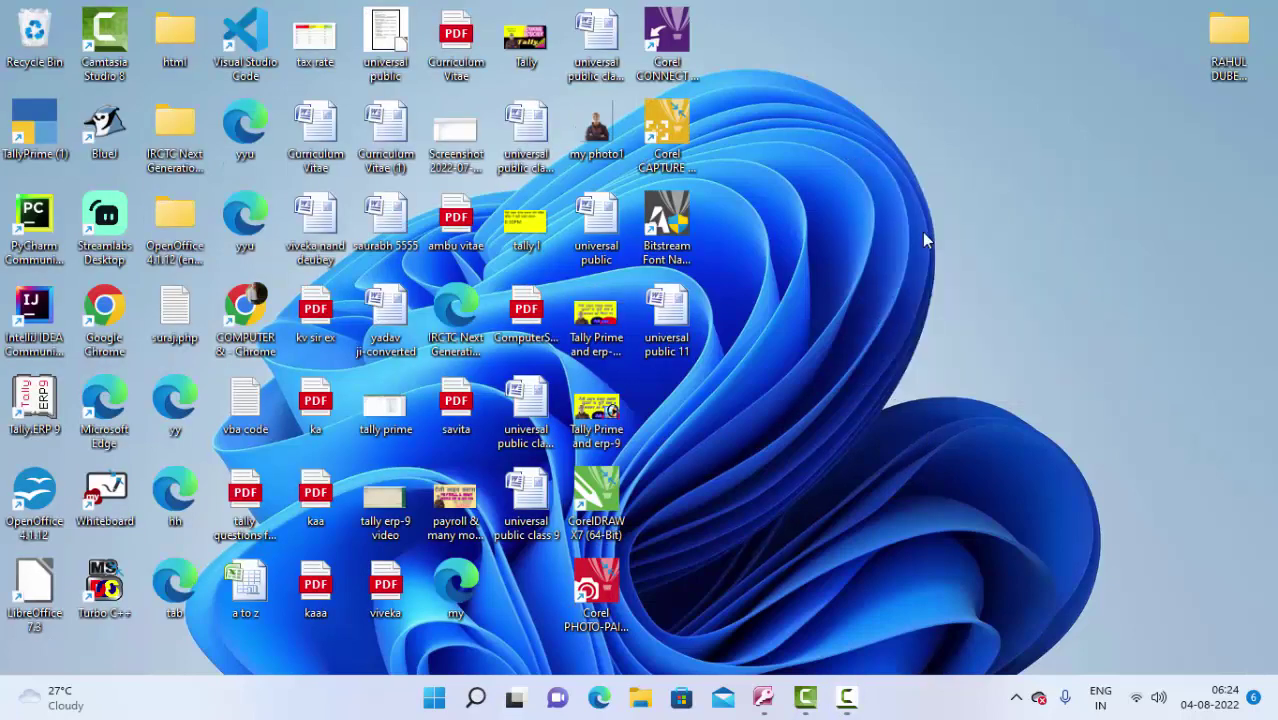
{"action": "right_click", "coordinate": [925, 235]}
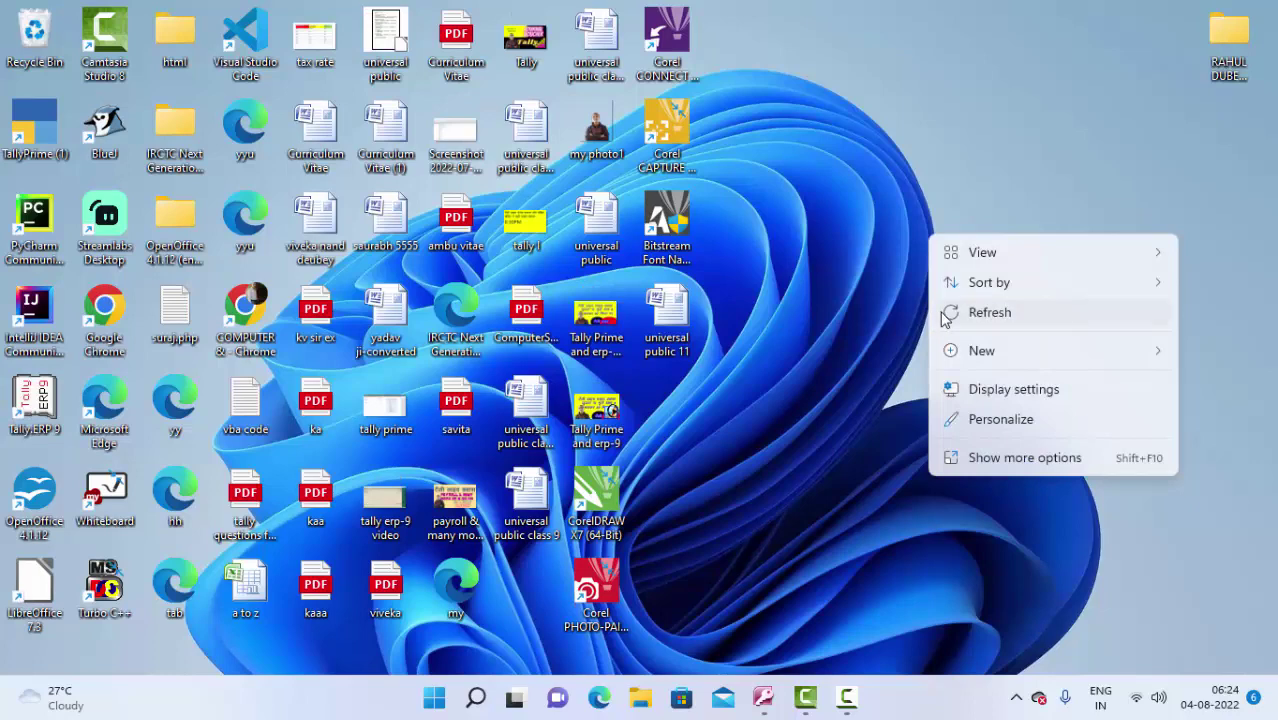
{"action": "left_click", "coordinate": [945, 314]}
{"action": "left_click", "coordinate": [766, 696]}
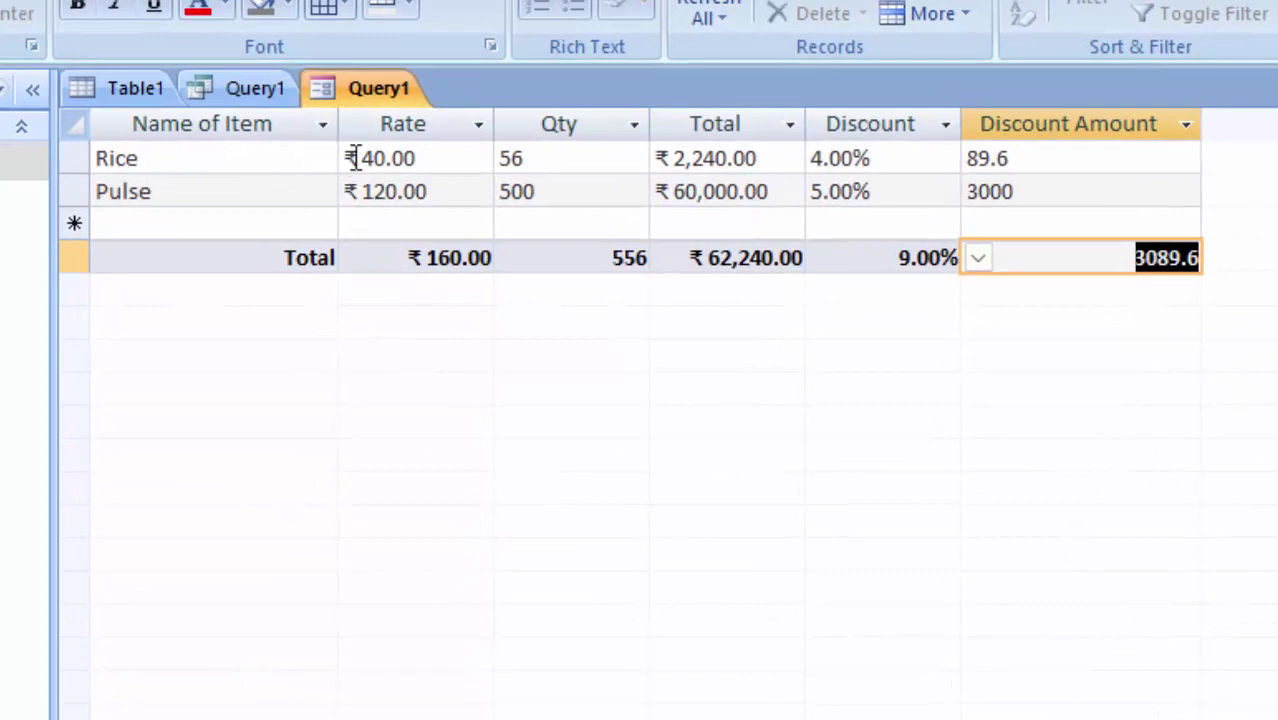
{"action": "left_click", "coordinate": [205, 157]}
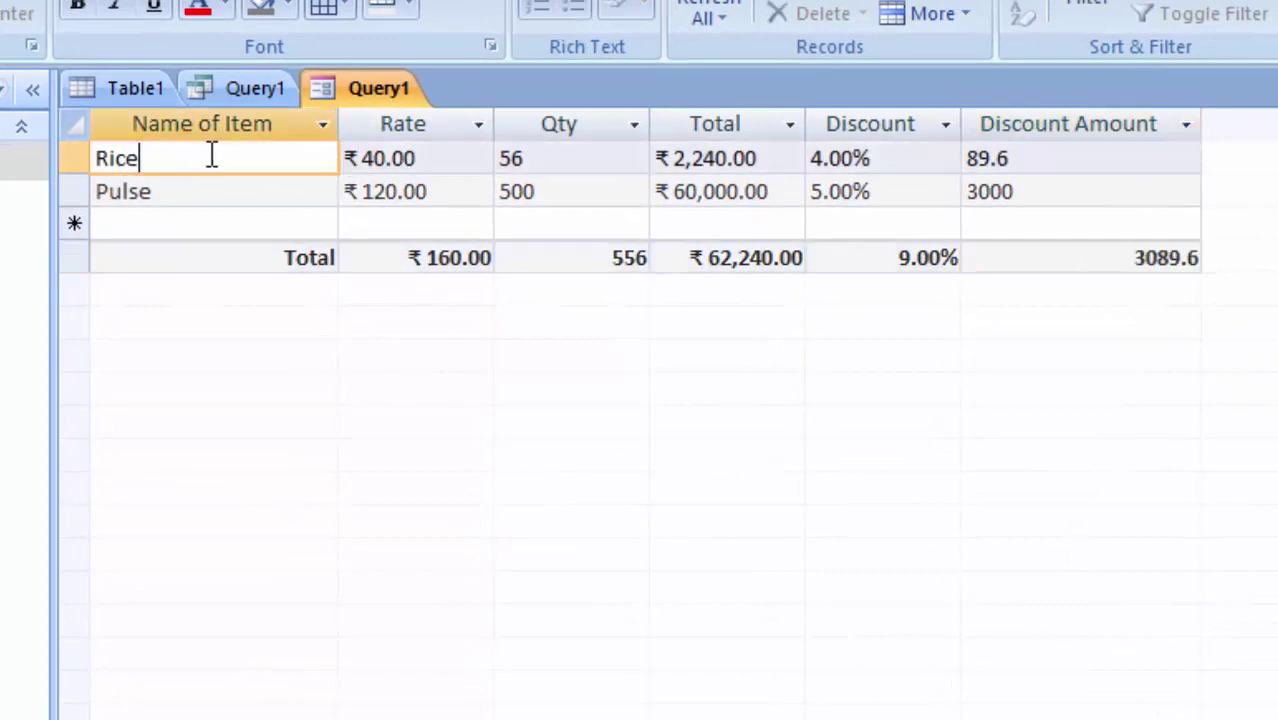
{"action": "left_click", "coordinate": [406, 261]}
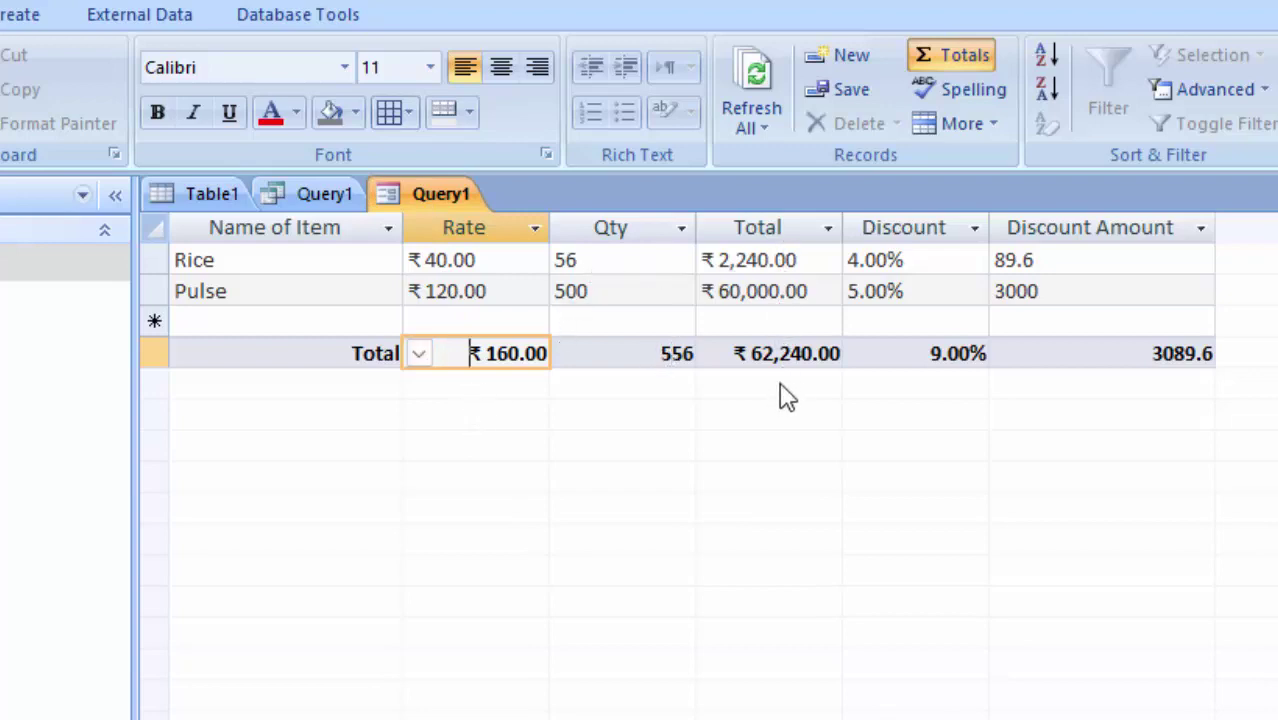
{"action": "left_click", "coordinate": [907, 358]}
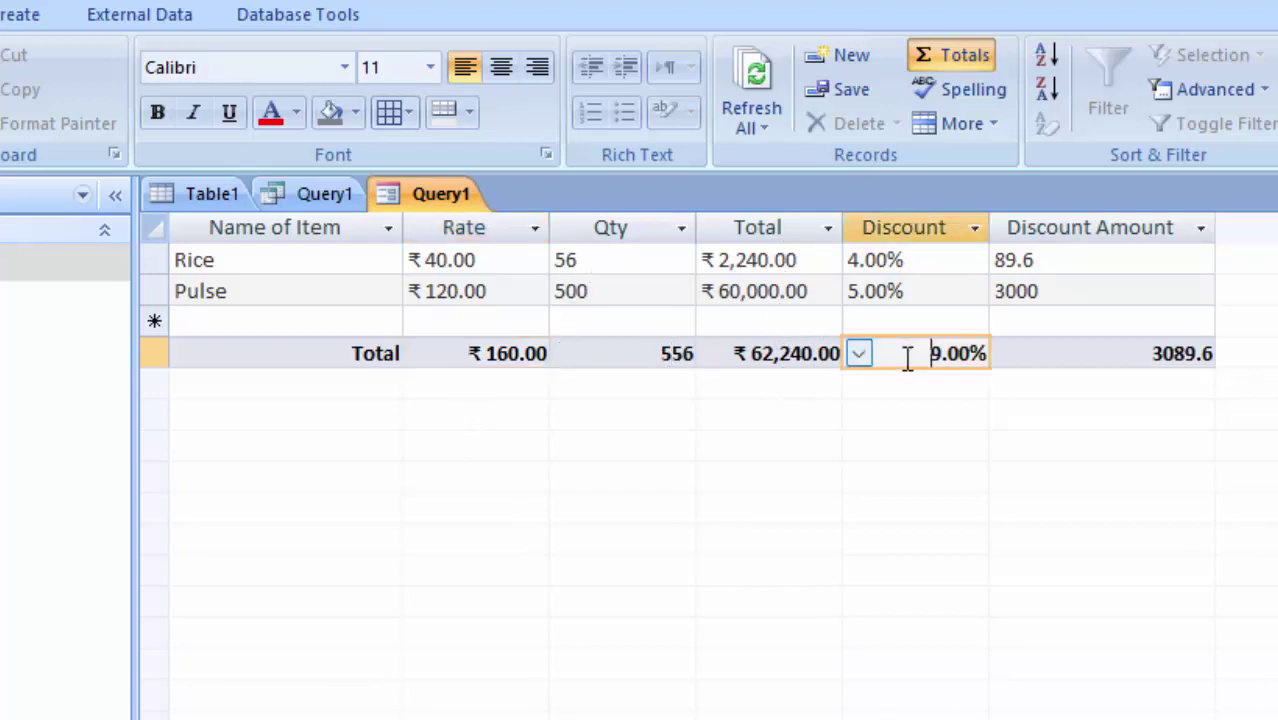
{"action": "left_click", "coordinate": [1032, 356]}
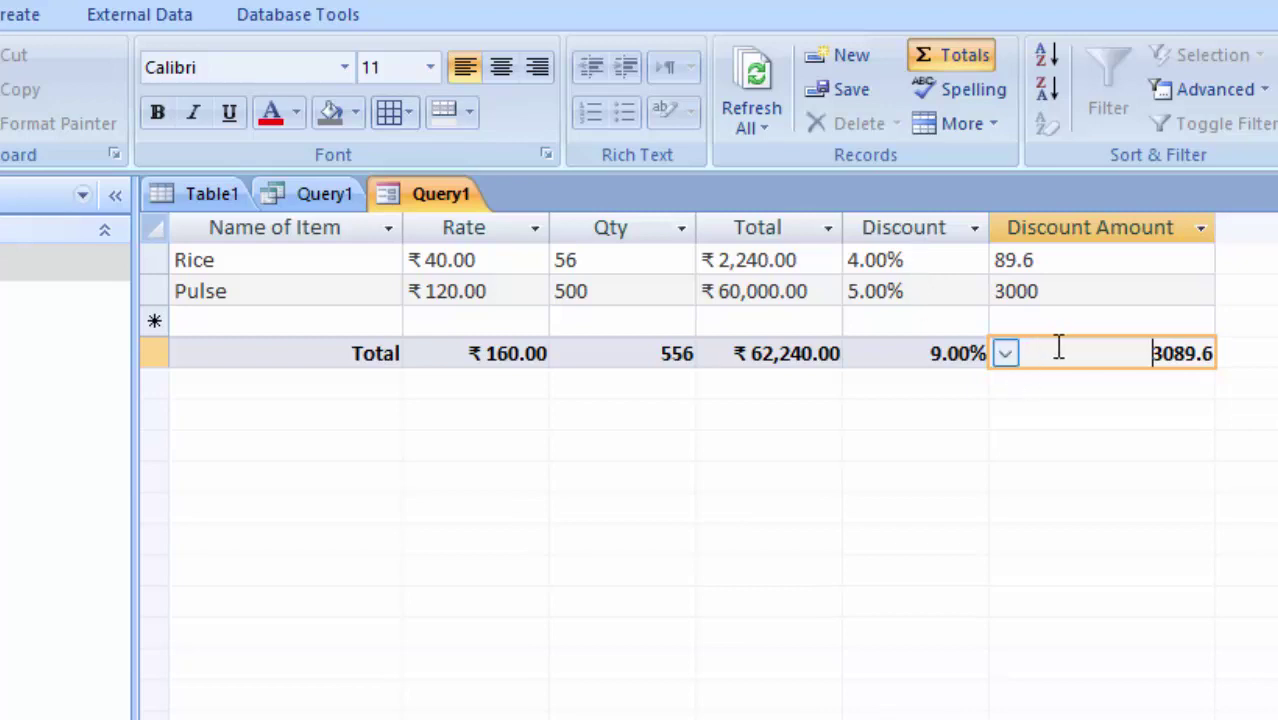
{"action": "left_click", "coordinate": [257, 321]}
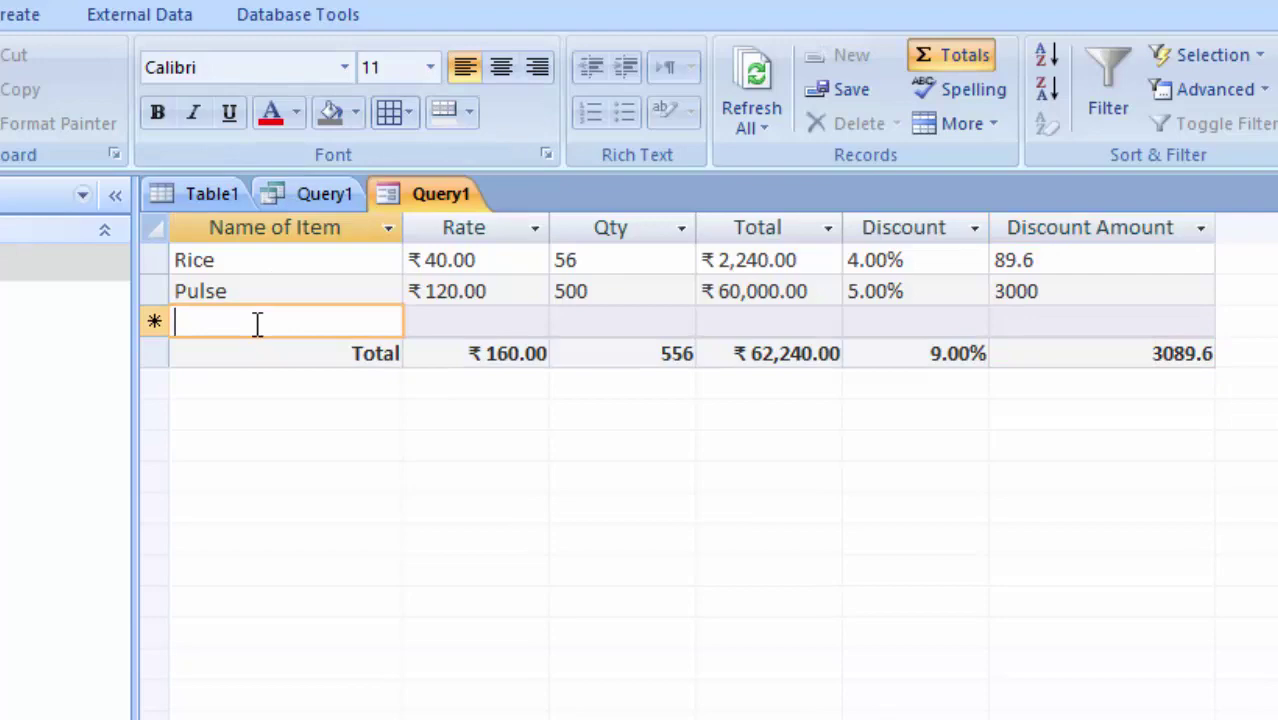
Add a Red chilli powder record with rate 40, quantity 200 and a 2% discount
{"action": "type", "text": "R"}
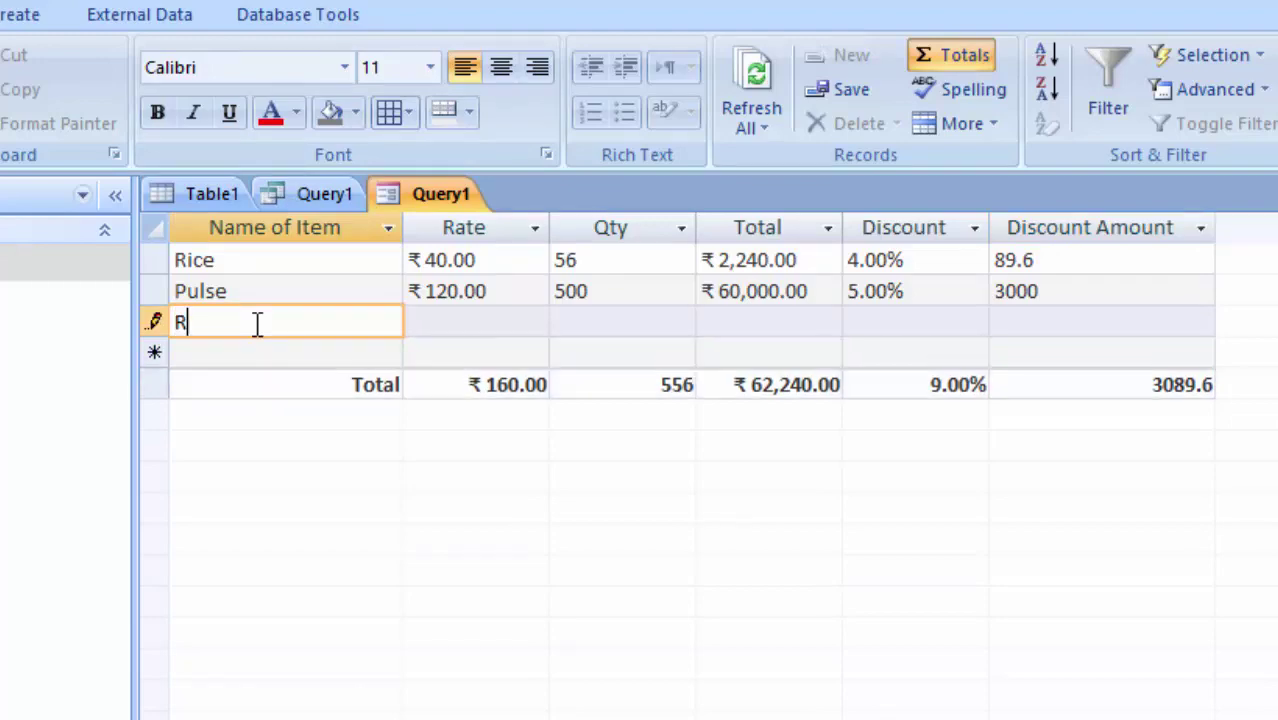
{"action": "type", "text": "ed c"}
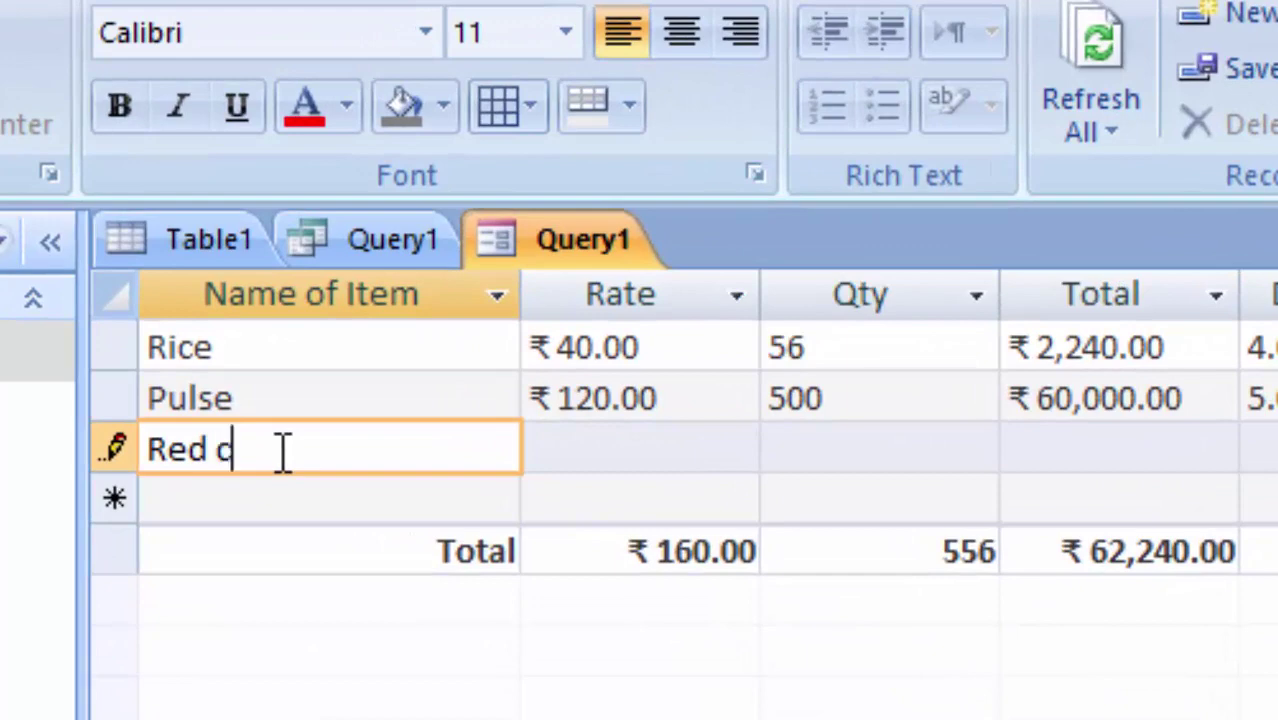
{"action": "type", "text": "hilli p"}
{"action": "type", "text": "o"}
{"action": "key", "text": "BackSpace"}
{"action": "type", "text": "pow"}
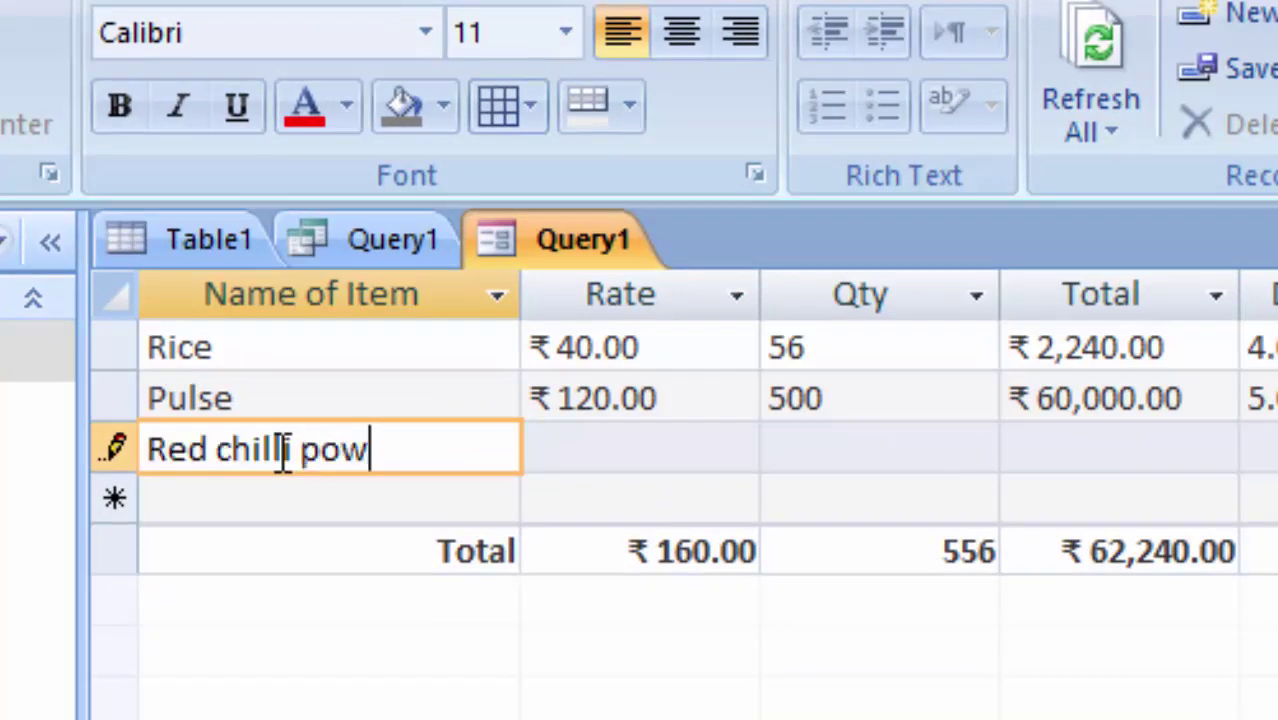
{"action": "type", "text": "der"}
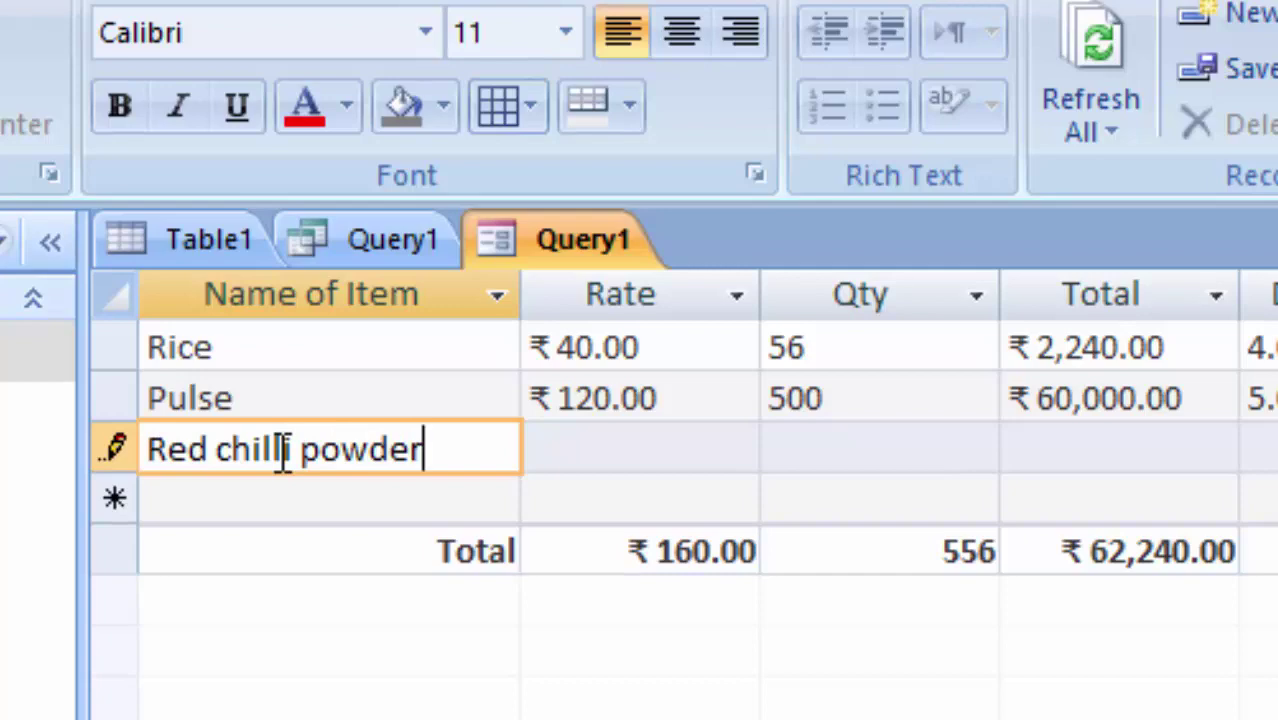
{"action": "key", "text": "Tab"}
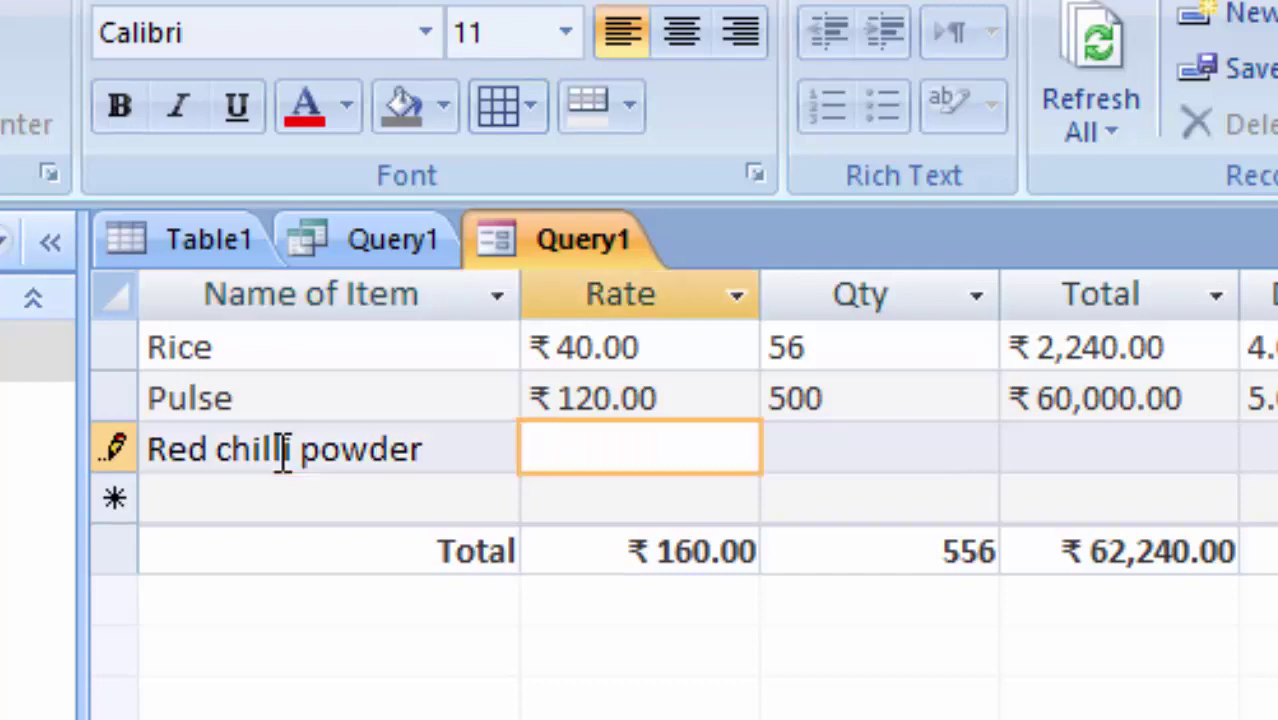
{"action": "type", "text": "40"}
{"action": "key", "text": "Tab"}
{"action": "type", "text": "2"}
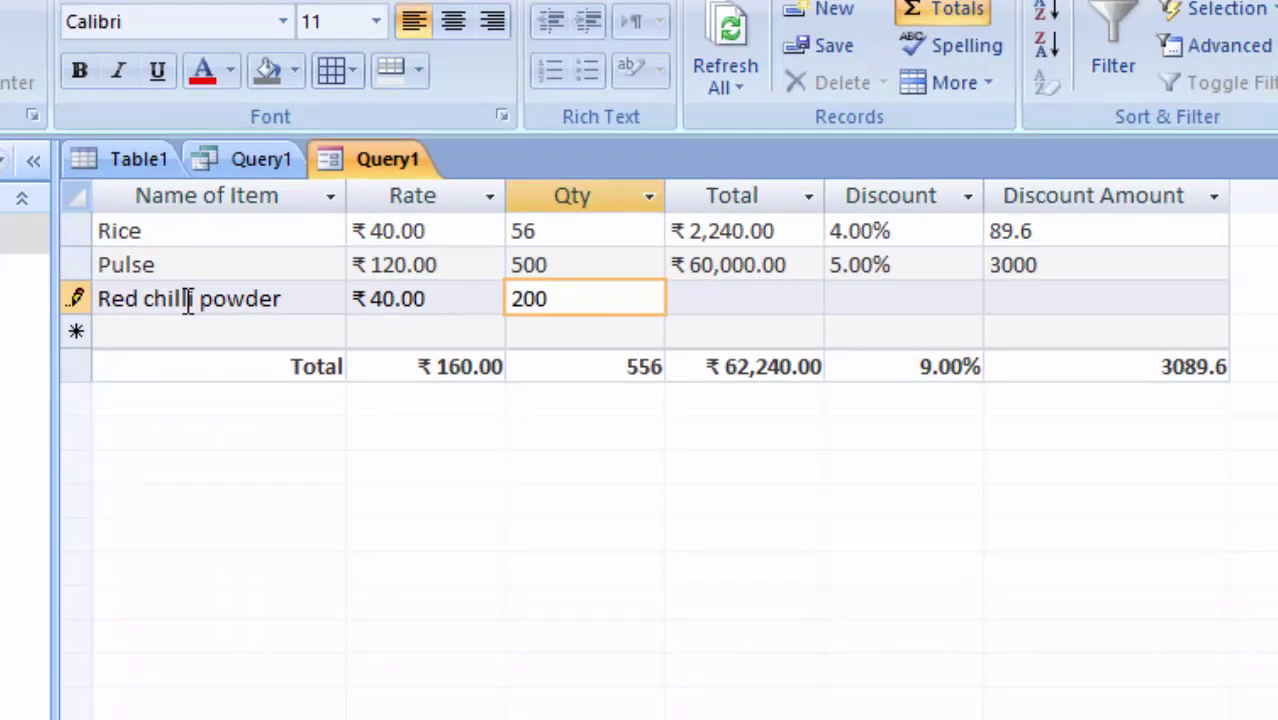
{"action": "key", "text": "Tab"}
{"action": "key", "text": "Tab"}
{"action": "type", "text": "2"}
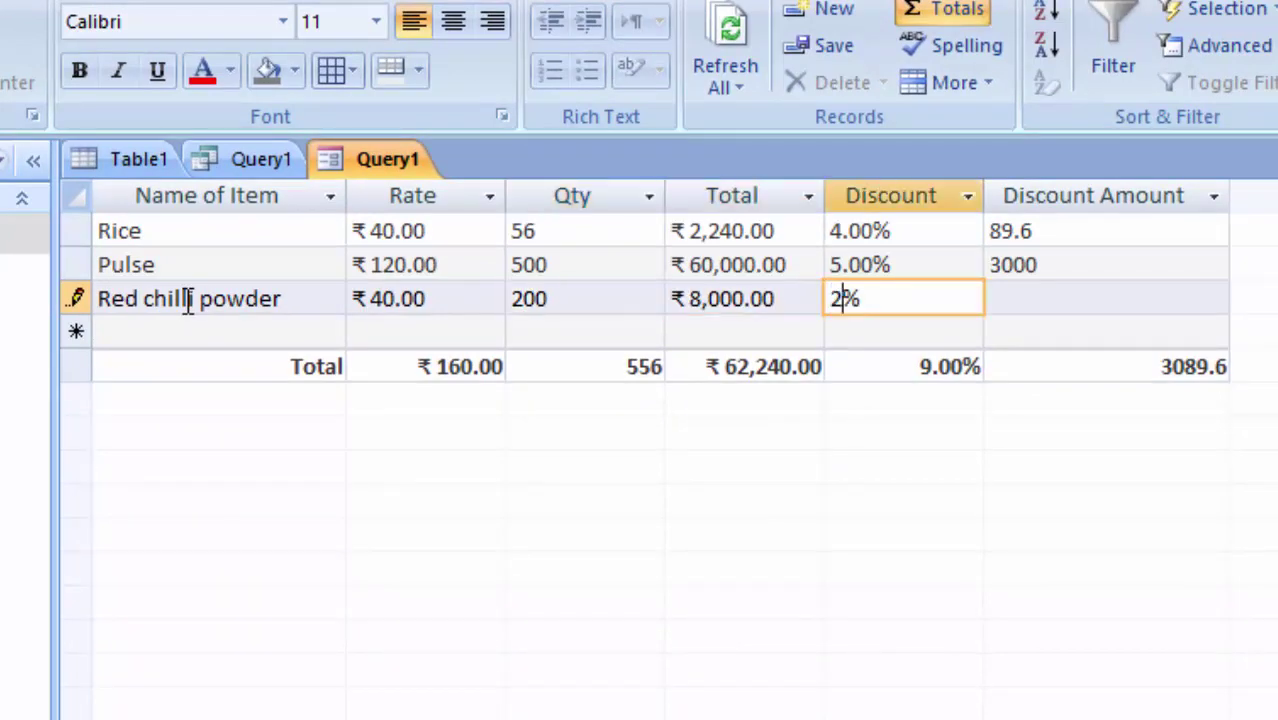
{"action": "key", "text": "Tab"}
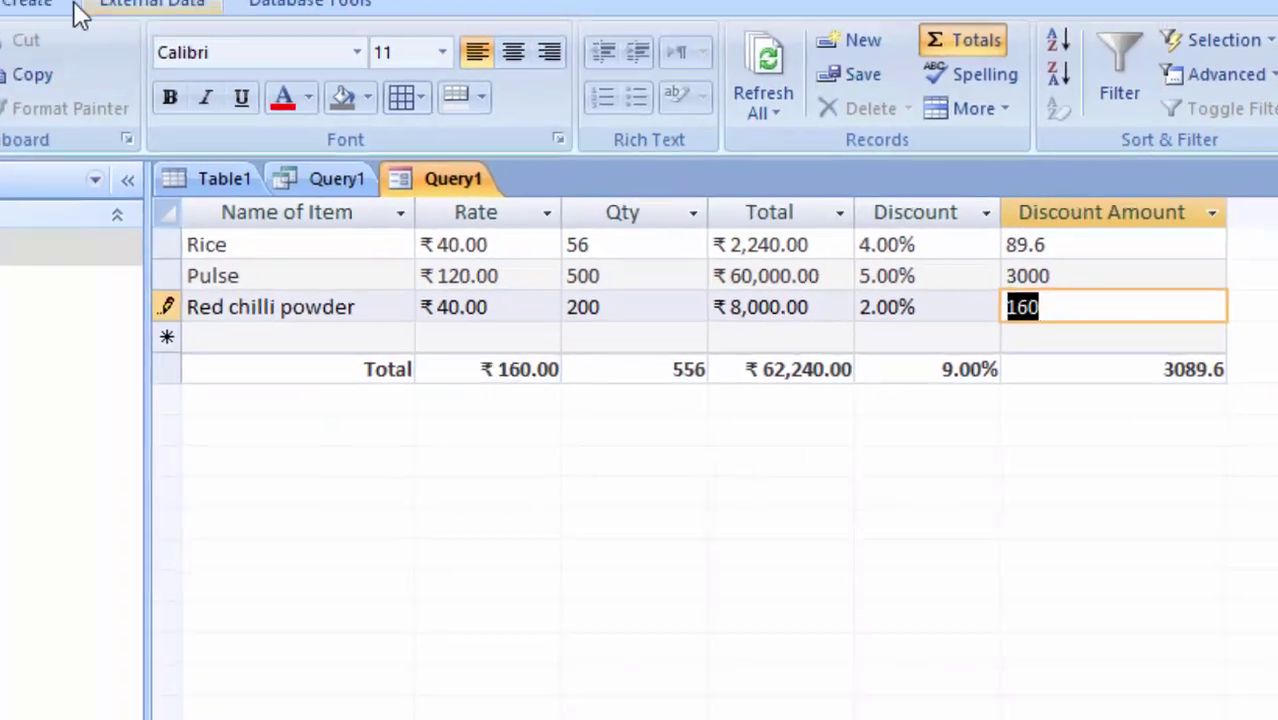
Create a blank table, save it as Table2 and open it in Design view
{"action": "left_click", "coordinate": [182, 50]}
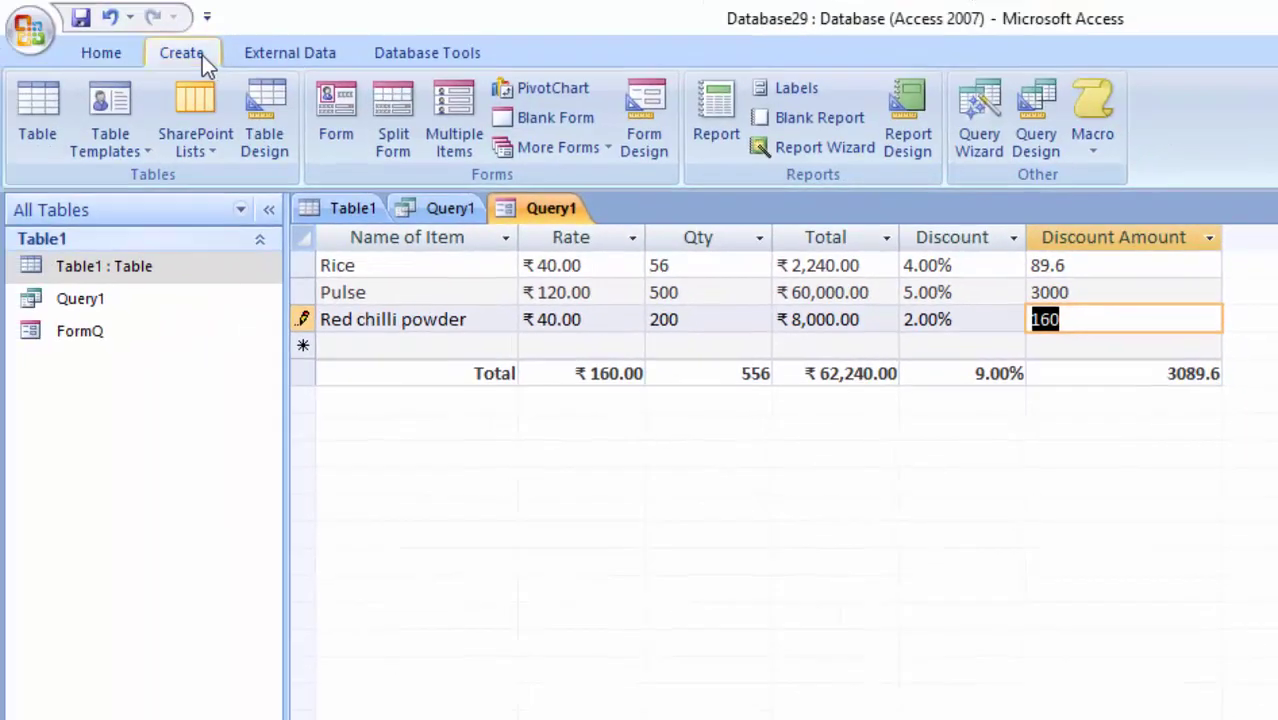
{"action": "left_click", "coordinate": [45, 112]}
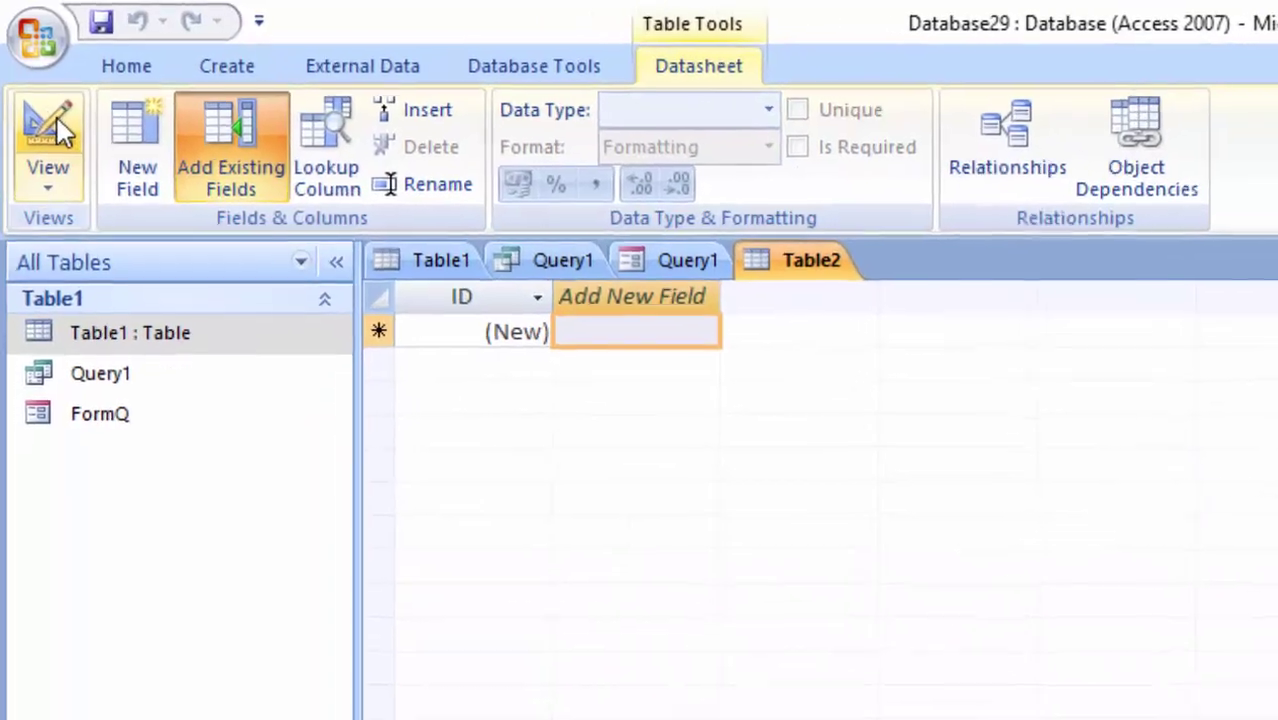
{"action": "left_click", "coordinate": [55, 130]}
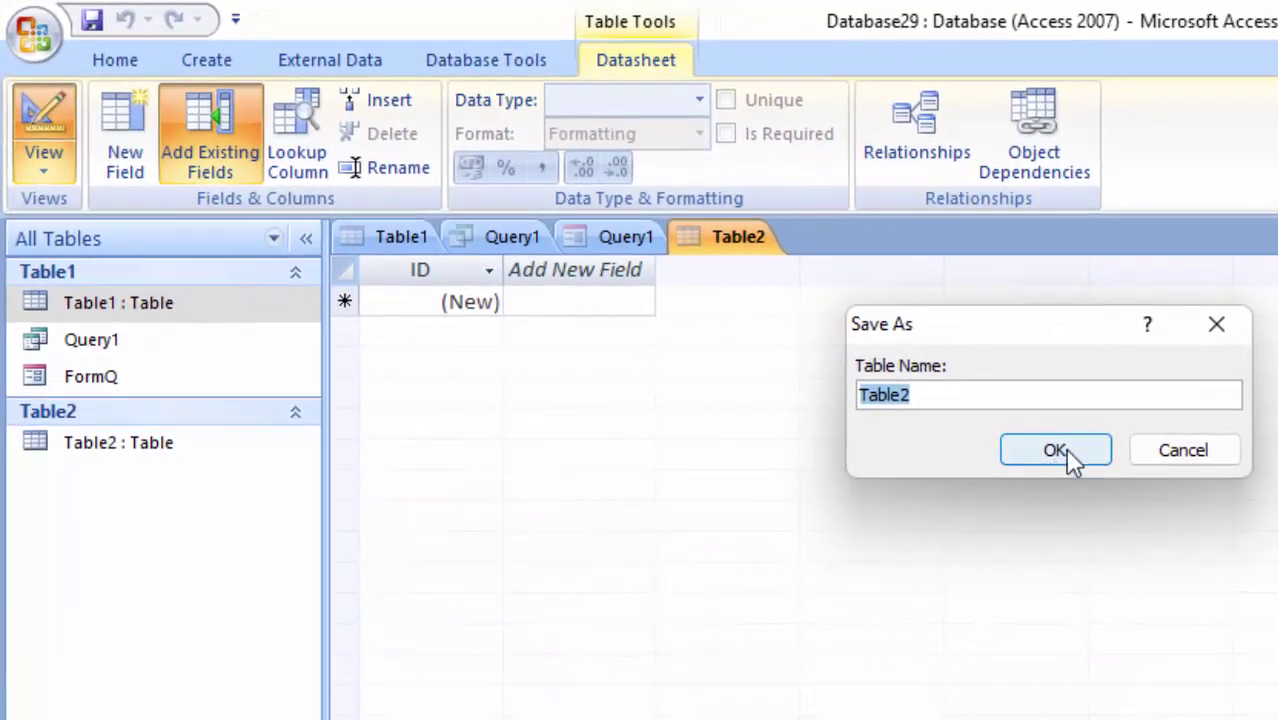
{"action": "left_click", "coordinate": [993, 400]}
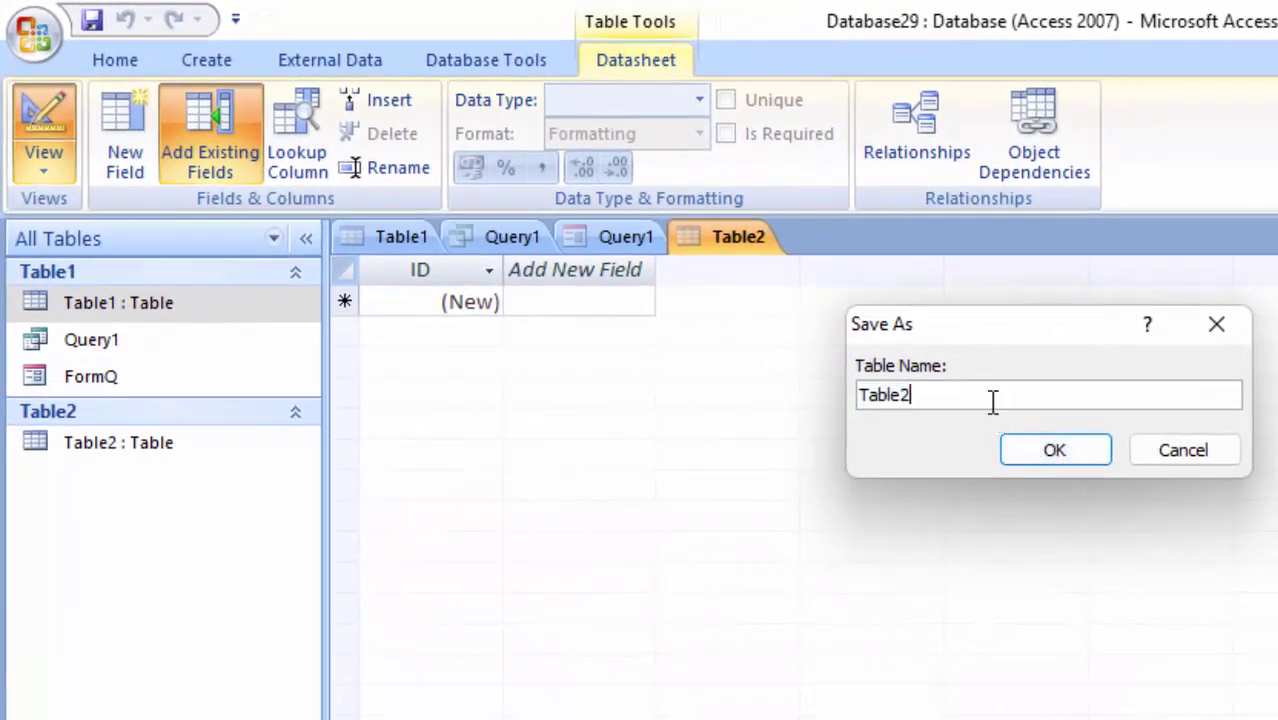
{"action": "left_click", "coordinate": [1019, 462]}
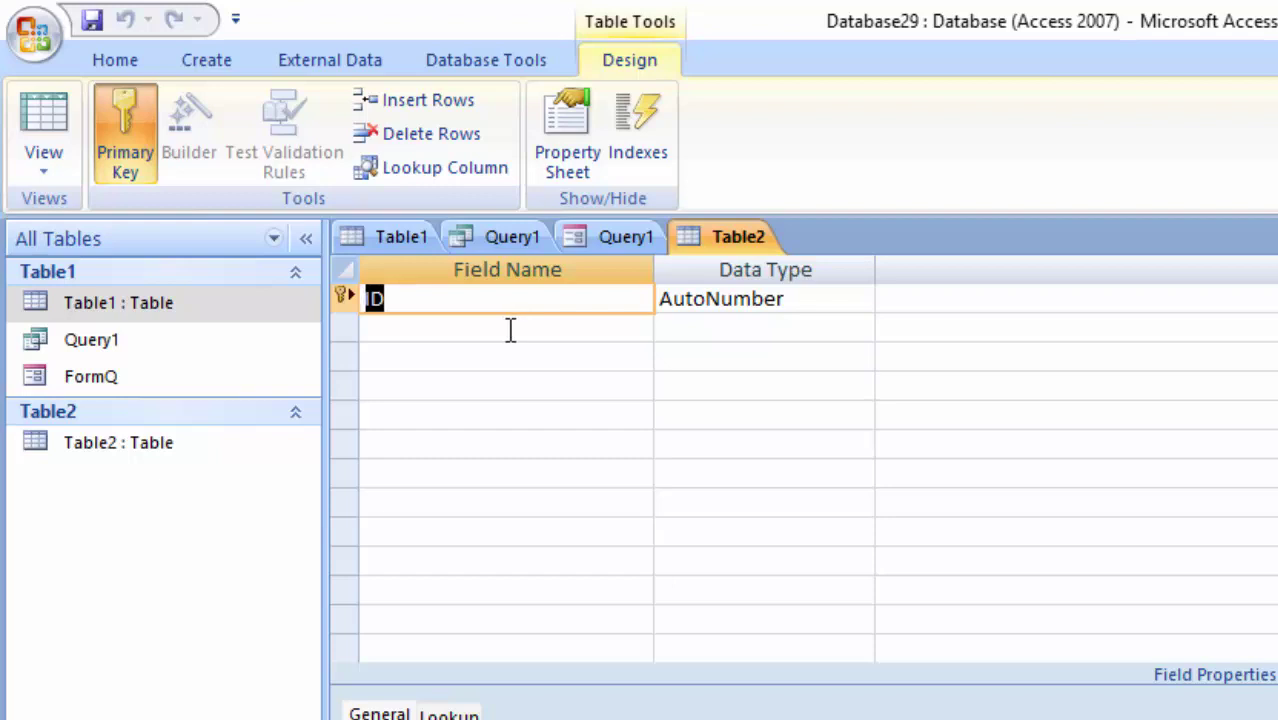
Add a Stock Item text field and a Price field of type Currency
{"action": "left_click", "coordinate": [427, 326]}
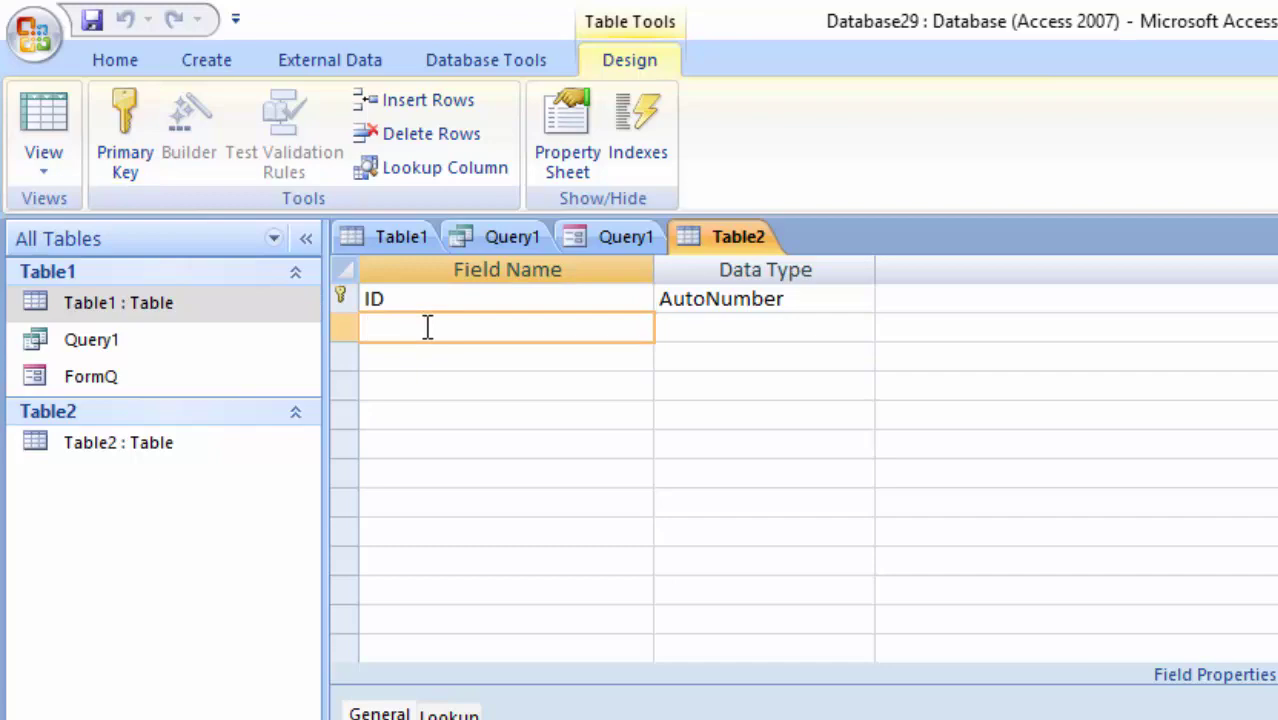
{"action": "type", "text": "Stock "}
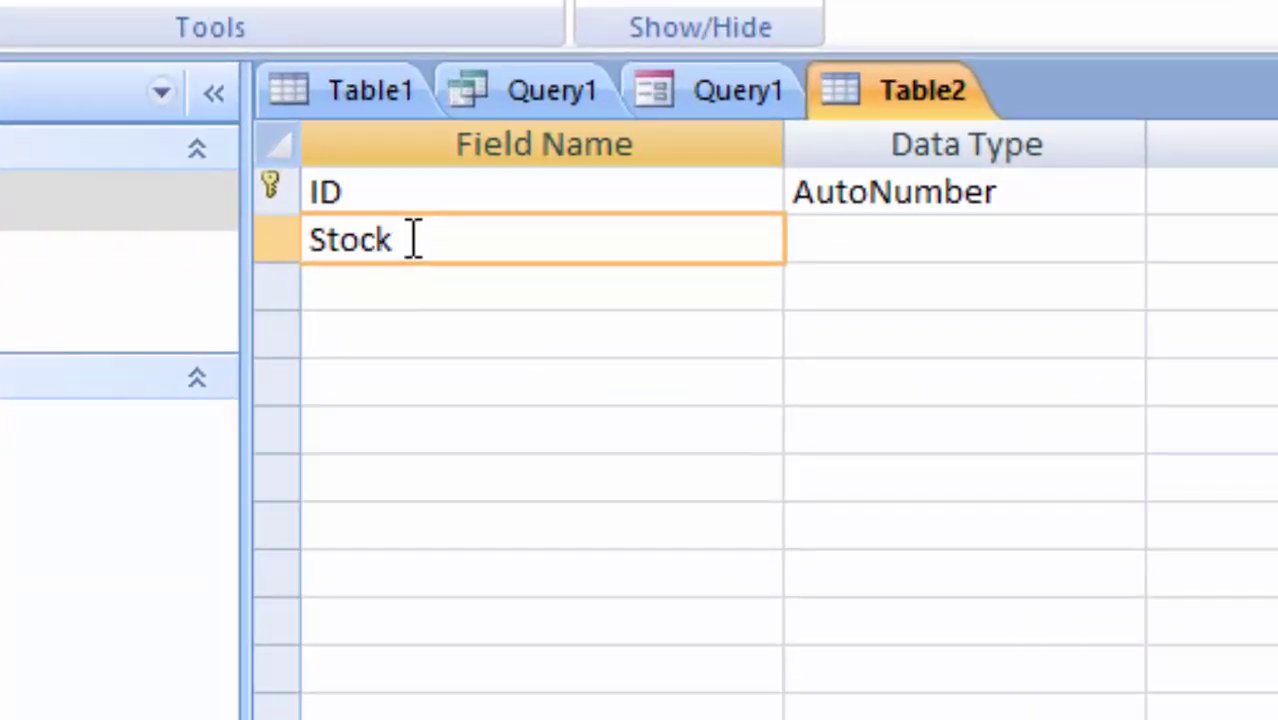
{"action": "type", "text": "Item"}
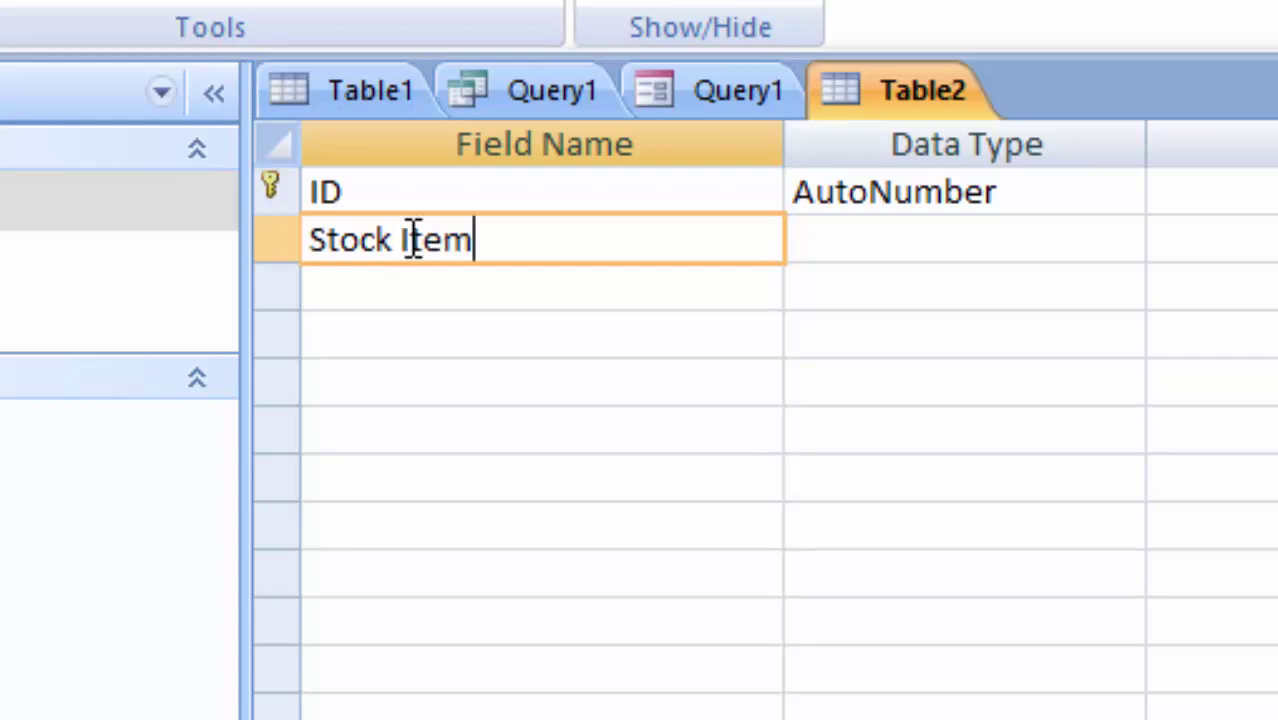
{"action": "left_click", "coordinate": [812, 228]}
{"action": "left_click", "coordinate": [411, 306]}
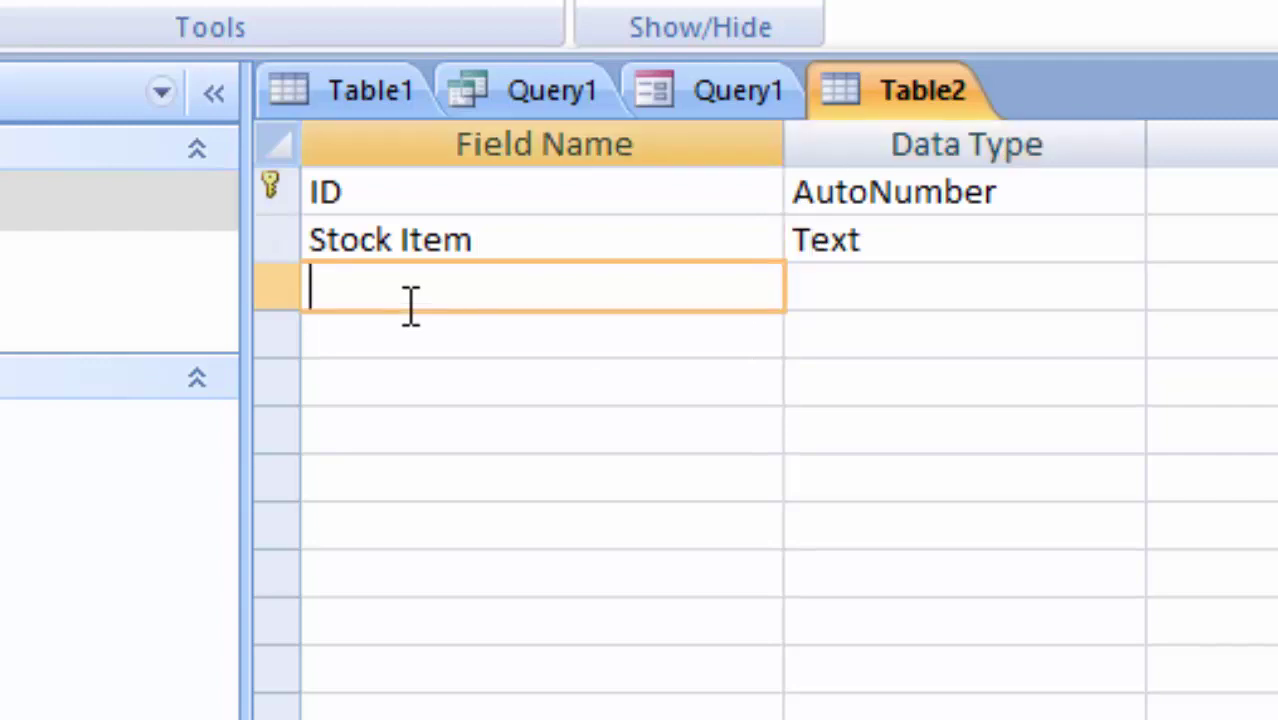
{"action": "type", "text": "Price"}
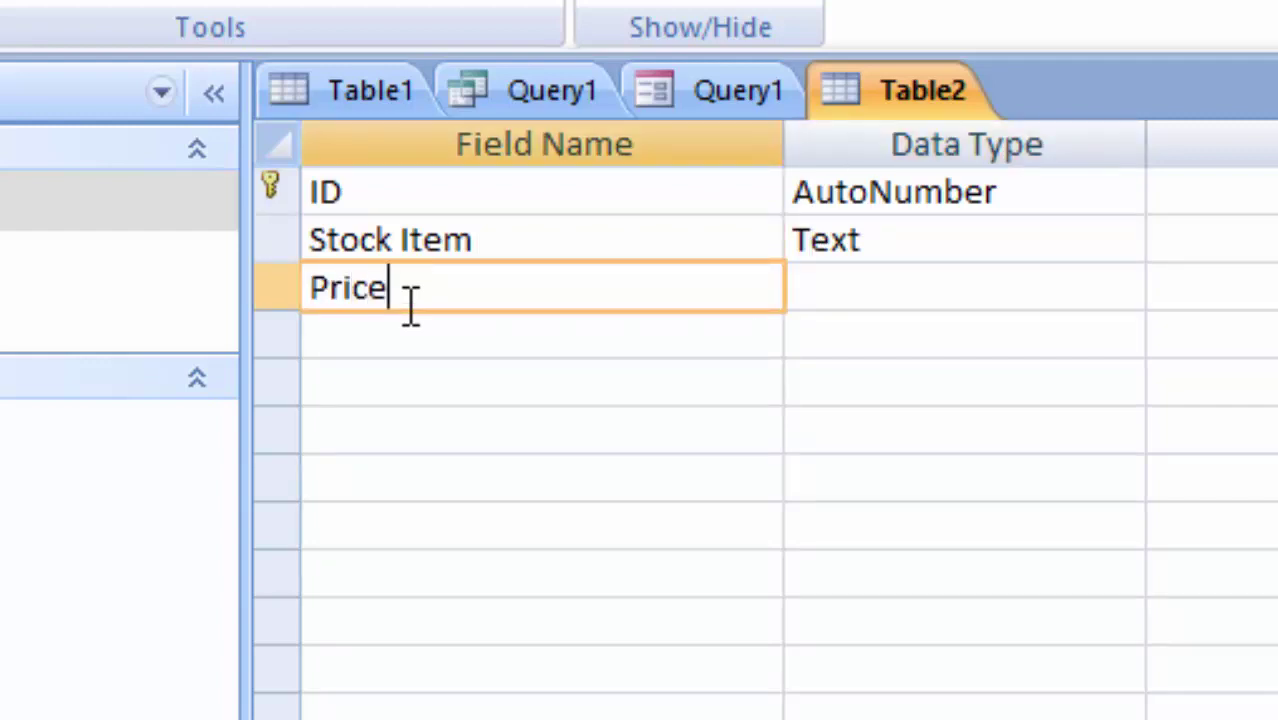
{"action": "left_click", "coordinate": [850, 294]}
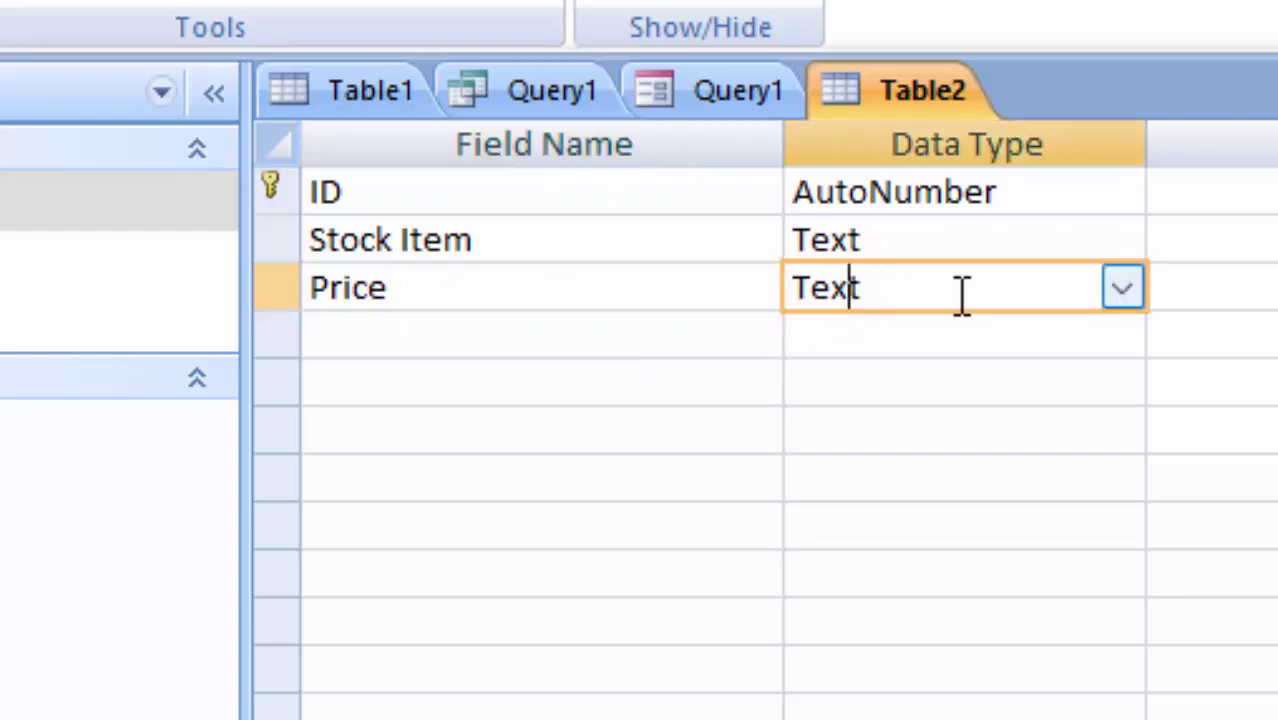
{"action": "left_click", "coordinate": [1122, 292]}
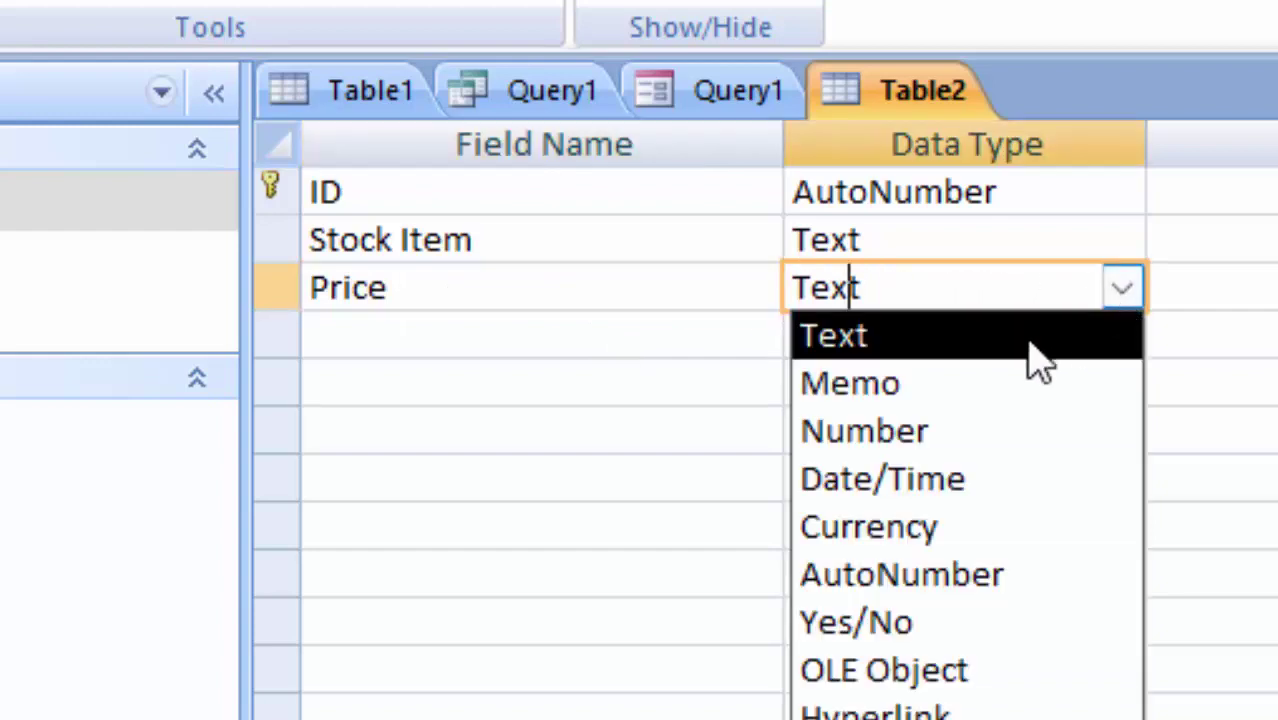
{"action": "left_click", "coordinate": [958, 543]}
Add a Qty field of type Number, keeping Long Integer as its field size
{"action": "left_click", "coordinate": [441, 330]}
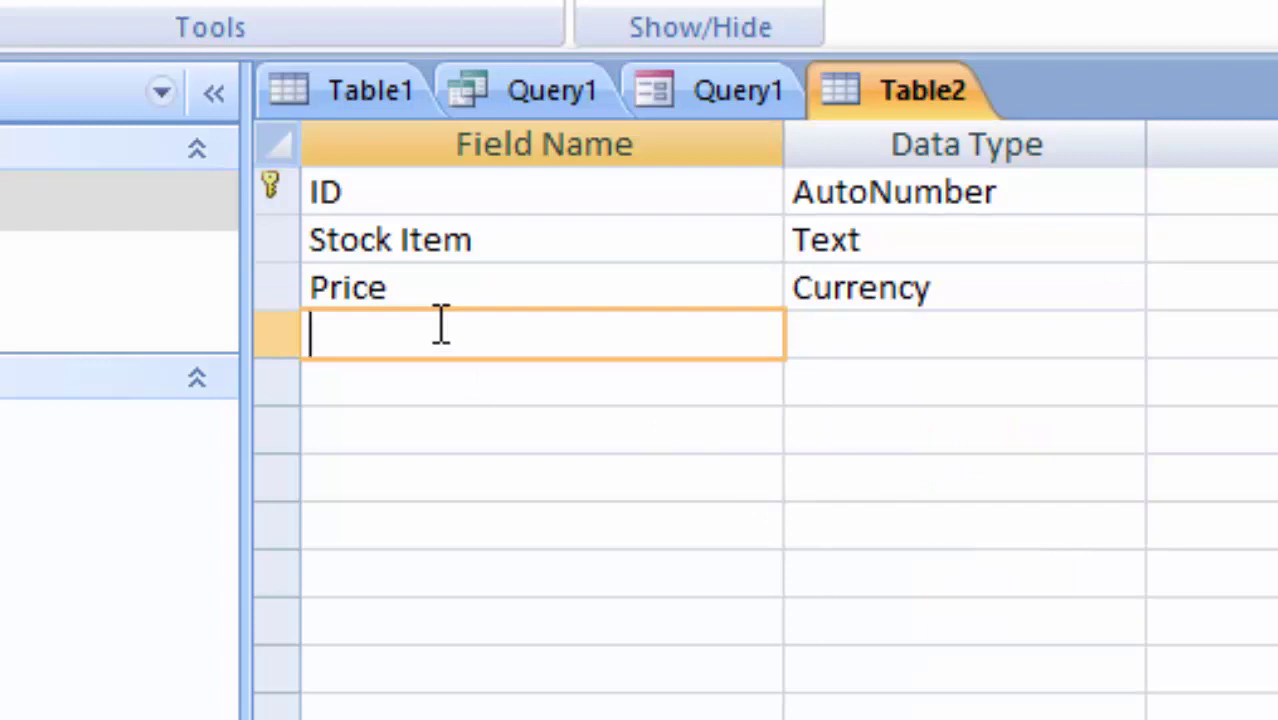
{"action": "type", "text": "Qty"}
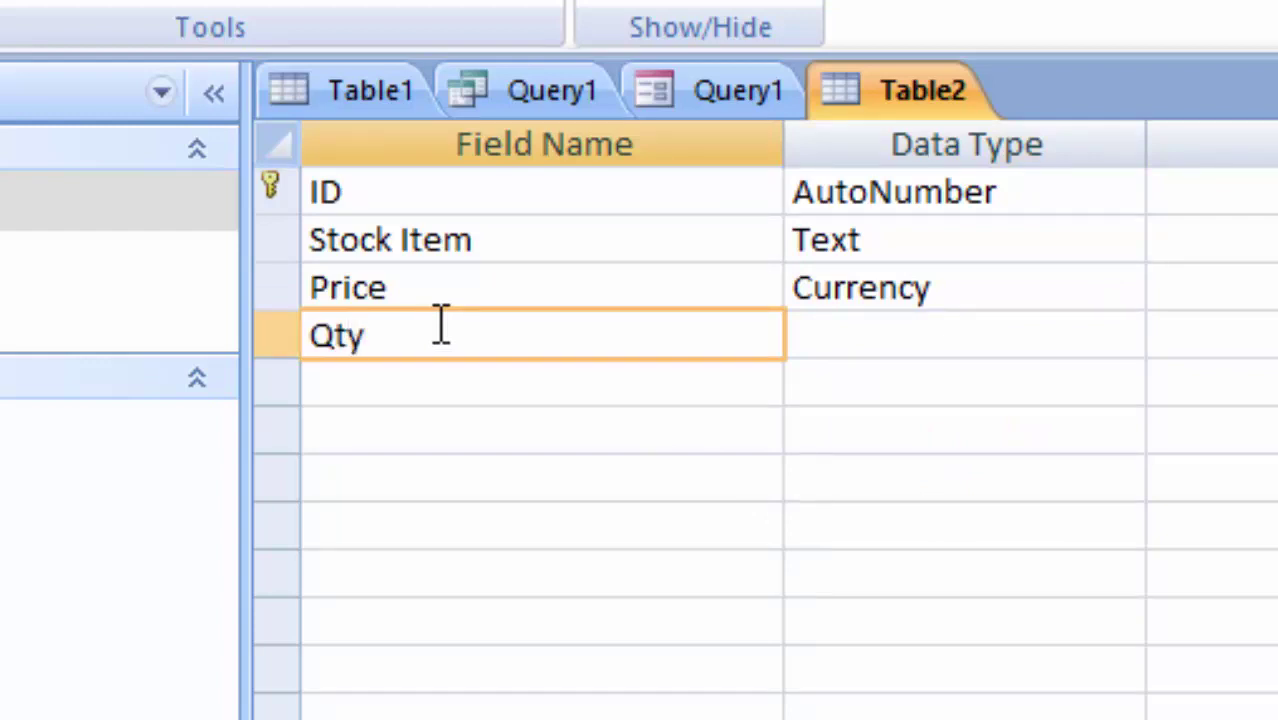
{"action": "left_click", "coordinate": [1018, 331]}
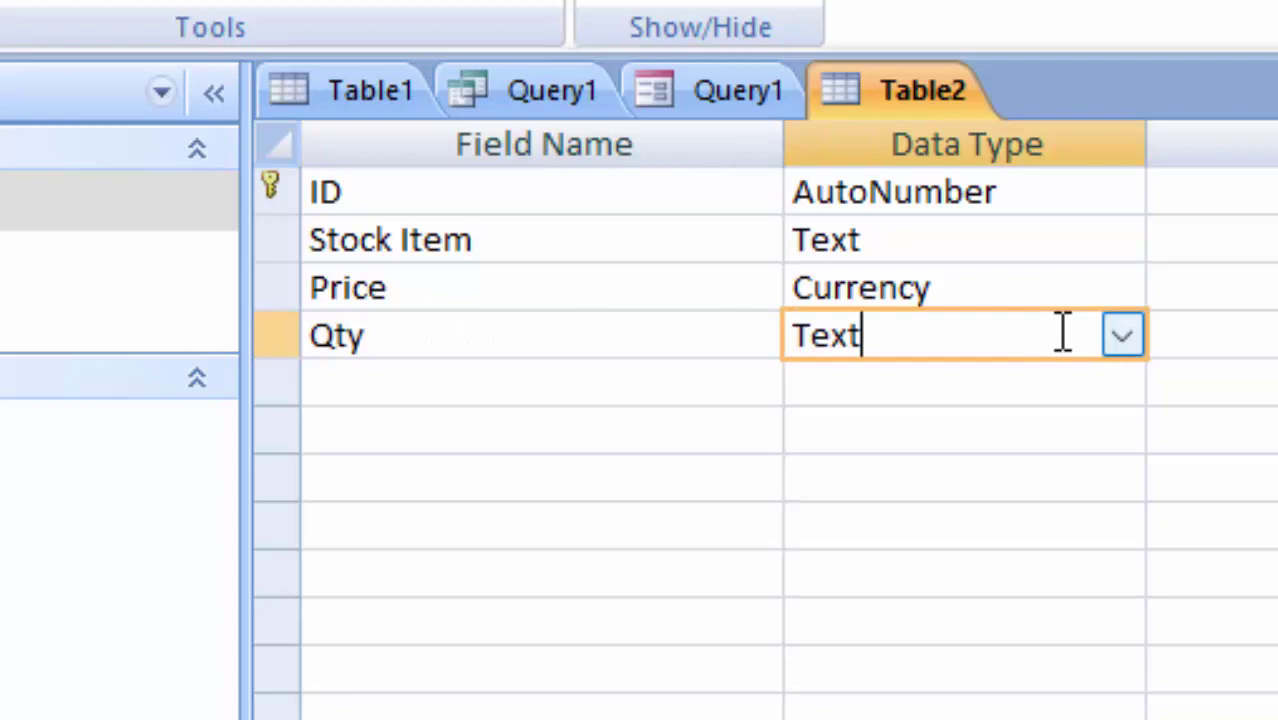
{"action": "left_click", "coordinate": [1136, 343]}
{"action": "left_click", "coordinate": [978, 476]}
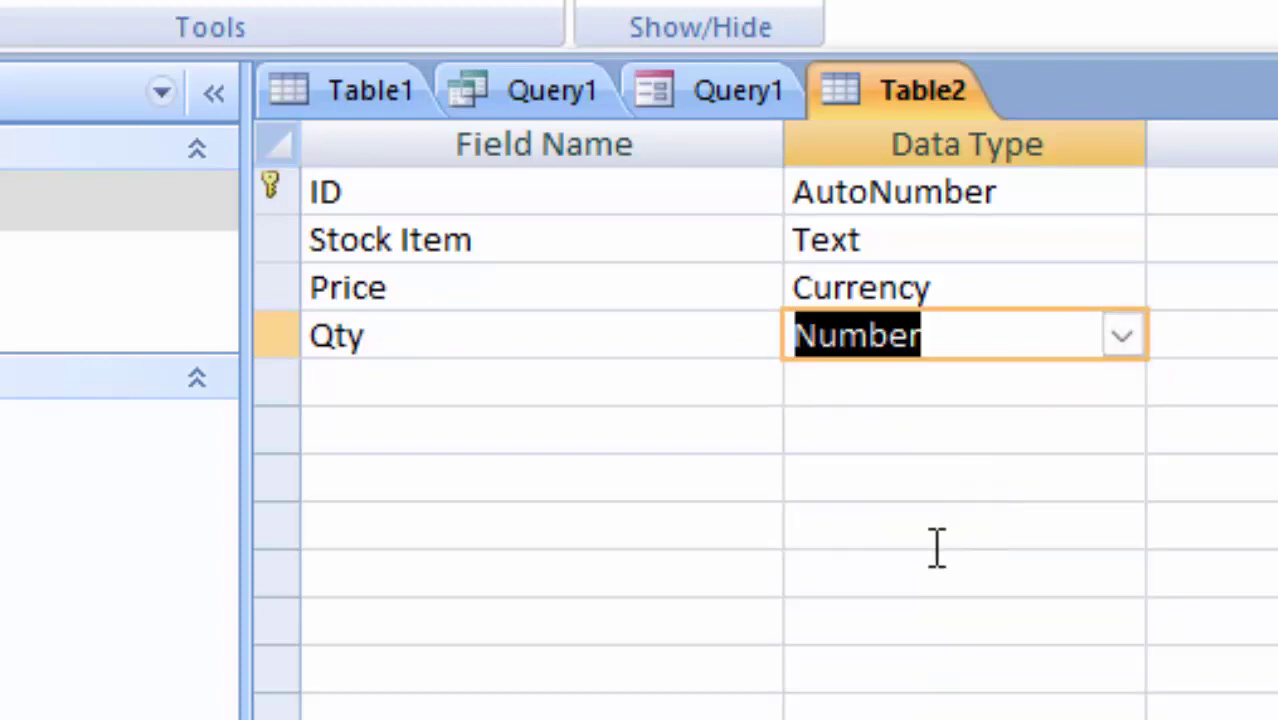
{"action": "left_click", "coordinate": [1180, 452]}
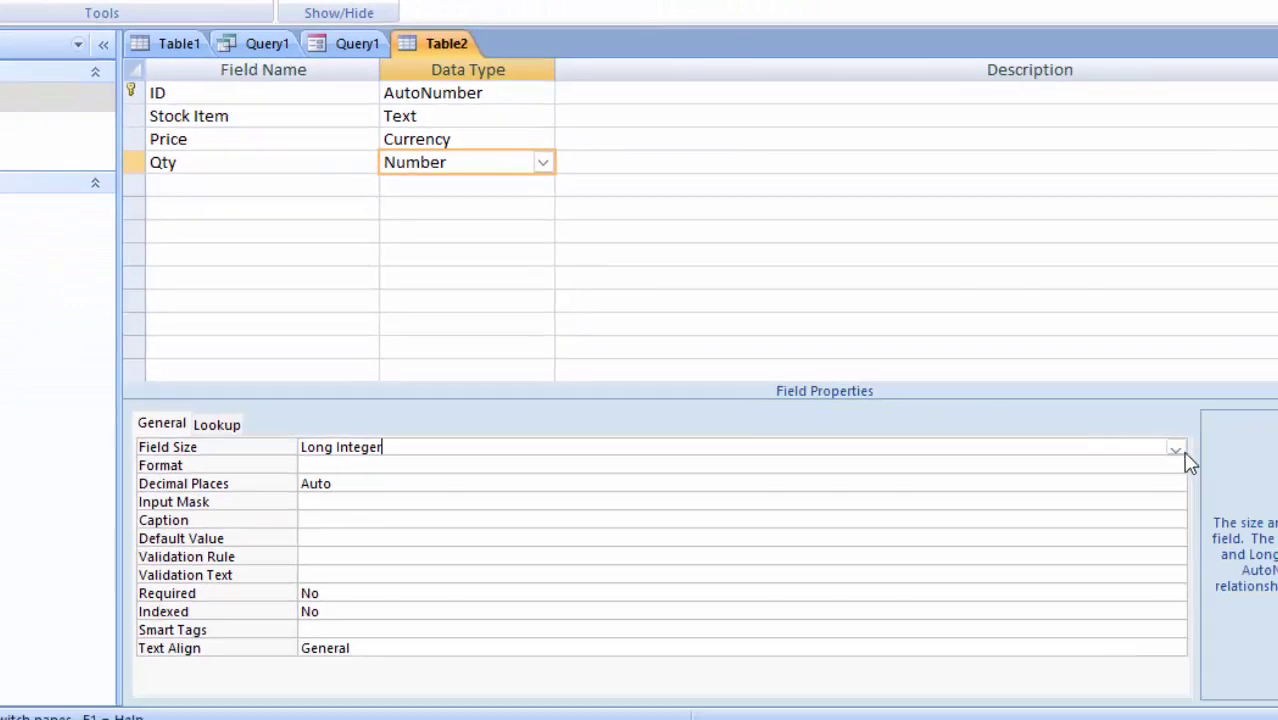
{"action": "left_click", "coordinate": [1176, 451]}
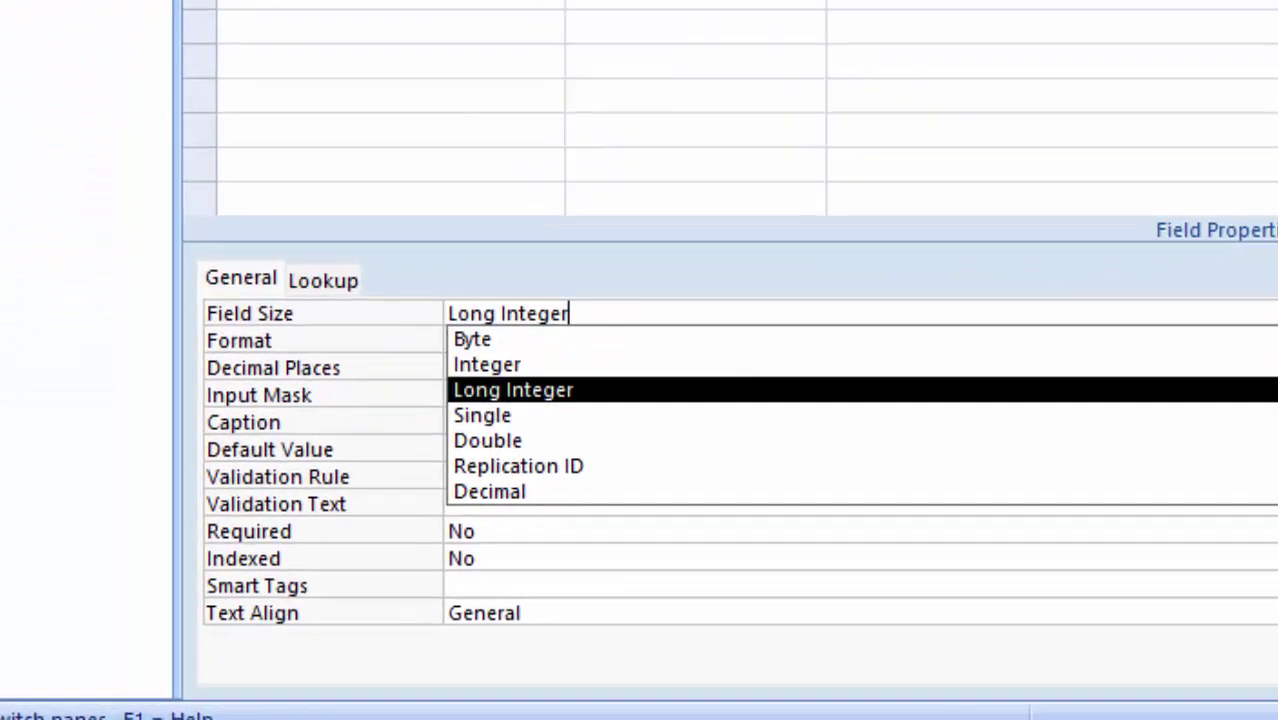
{"action": "key", "text": "Escape"}
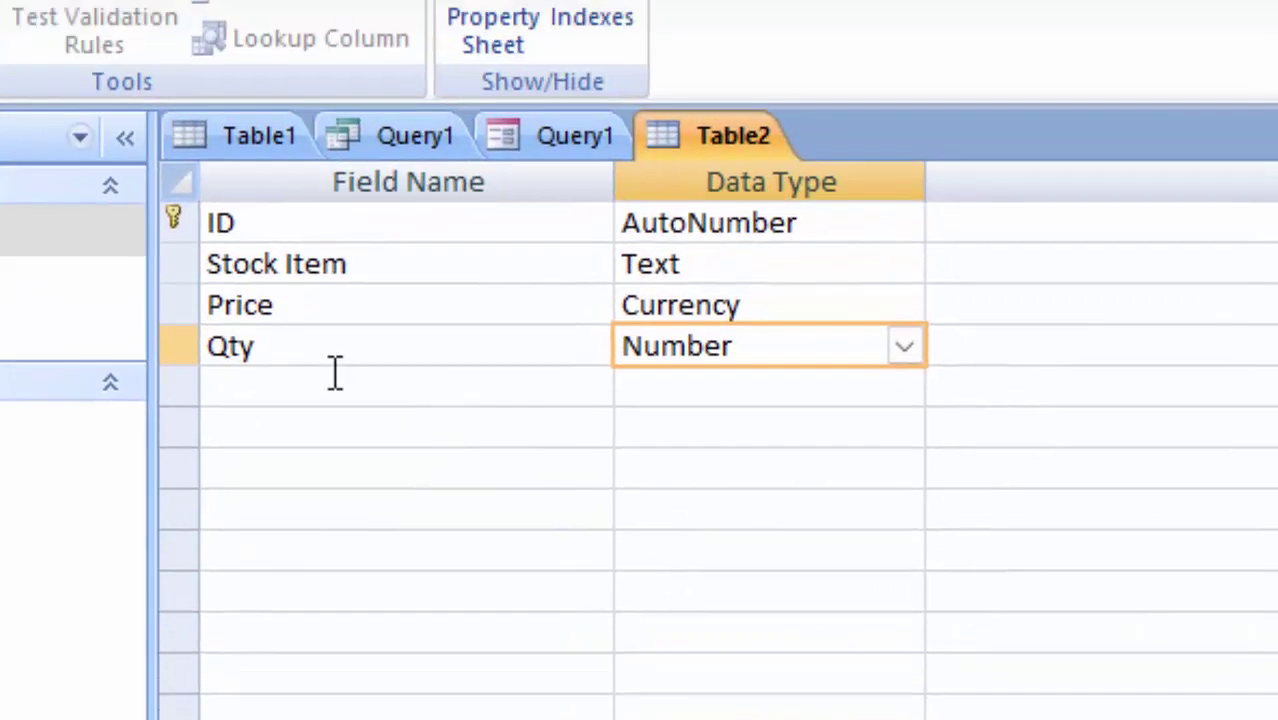
Add Total and Discount fields, both of type Number
{"action": "left_click", "coordinate": [335, 373]}
{"action": "type", "text": "T"}
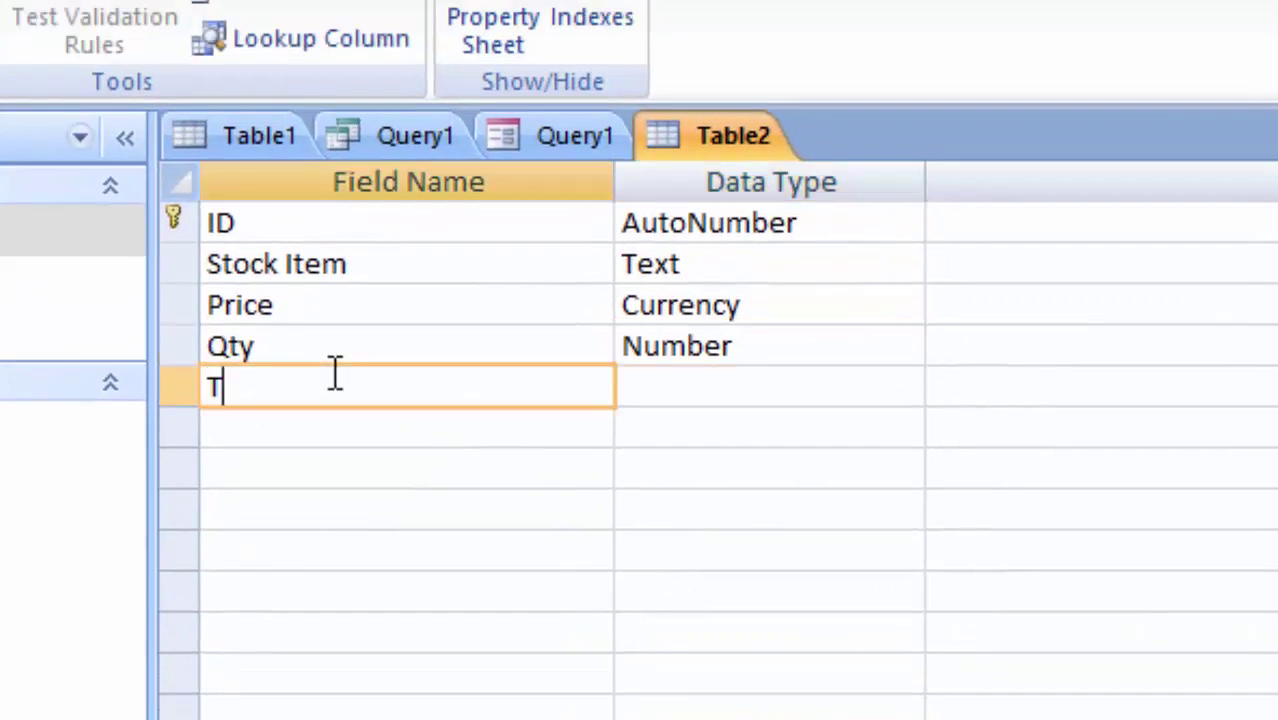
{"action": "type", "text": "otal"}
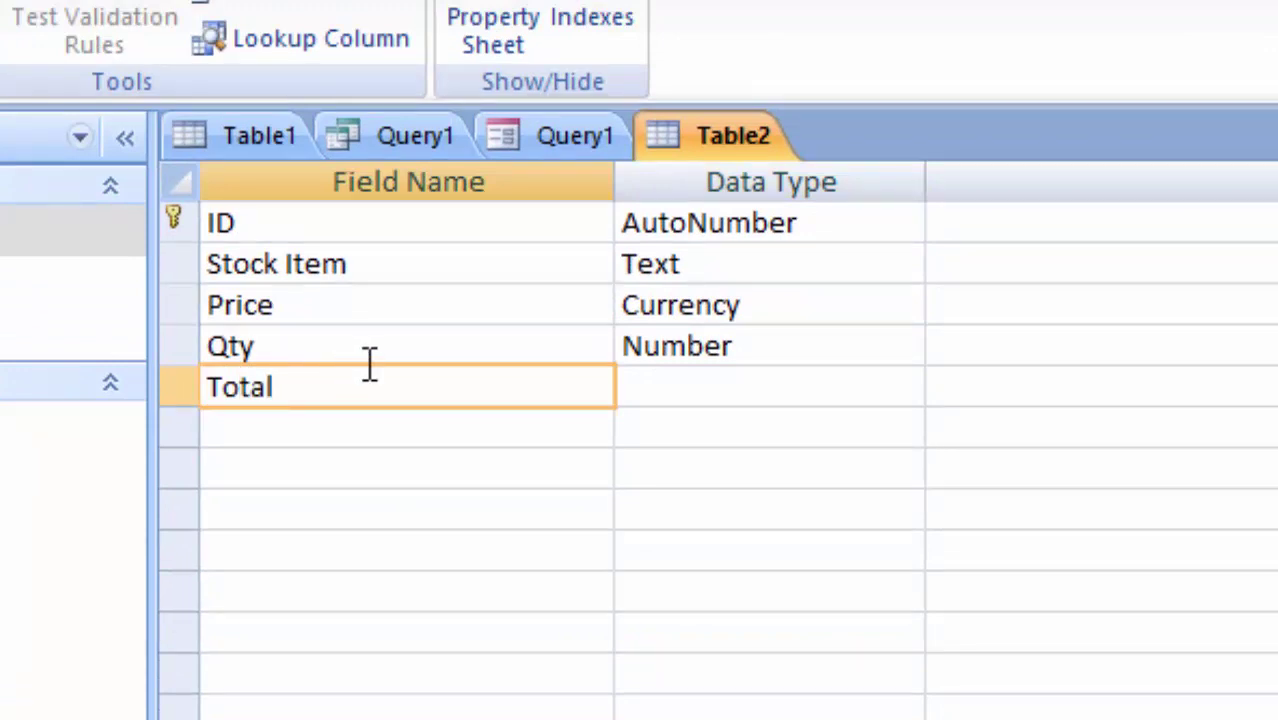
{"action": "left_click", "coordinate": [736, 387]}
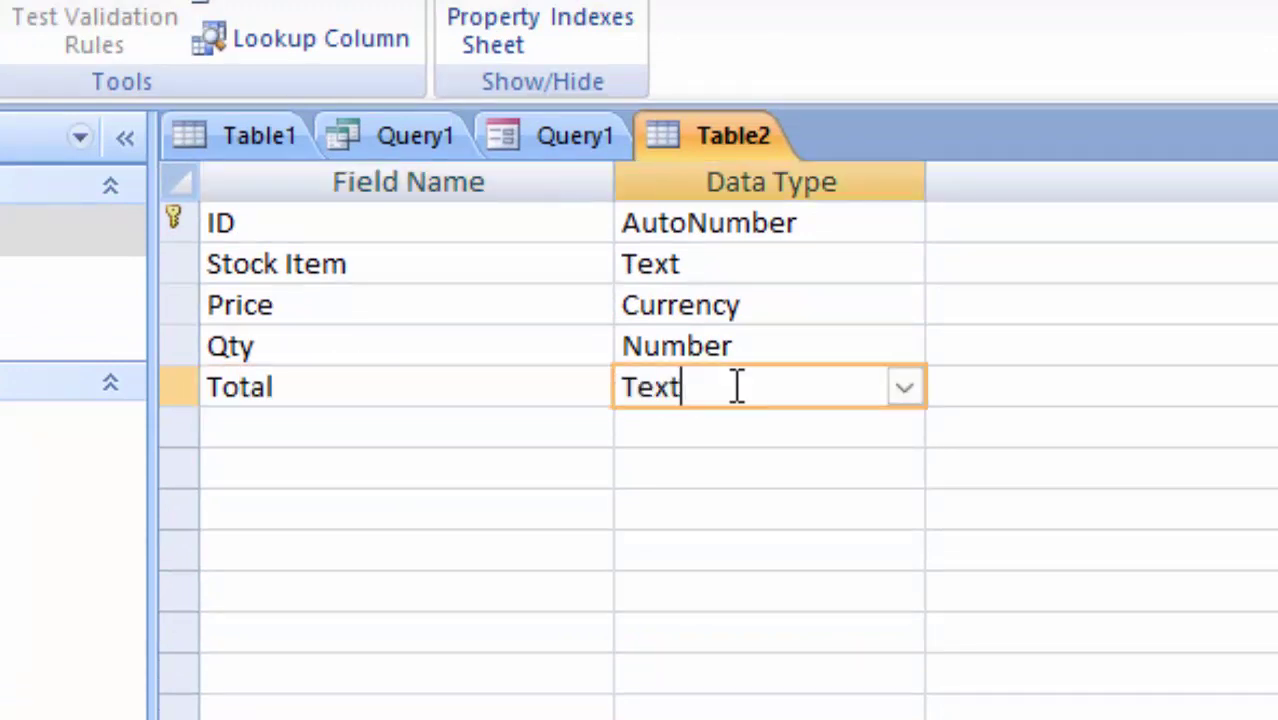
{"action": "left_click", "coordinate": [905, 390]}
{"action": "key", "text": "Escape"}
{"action": "type", "text": "n"}
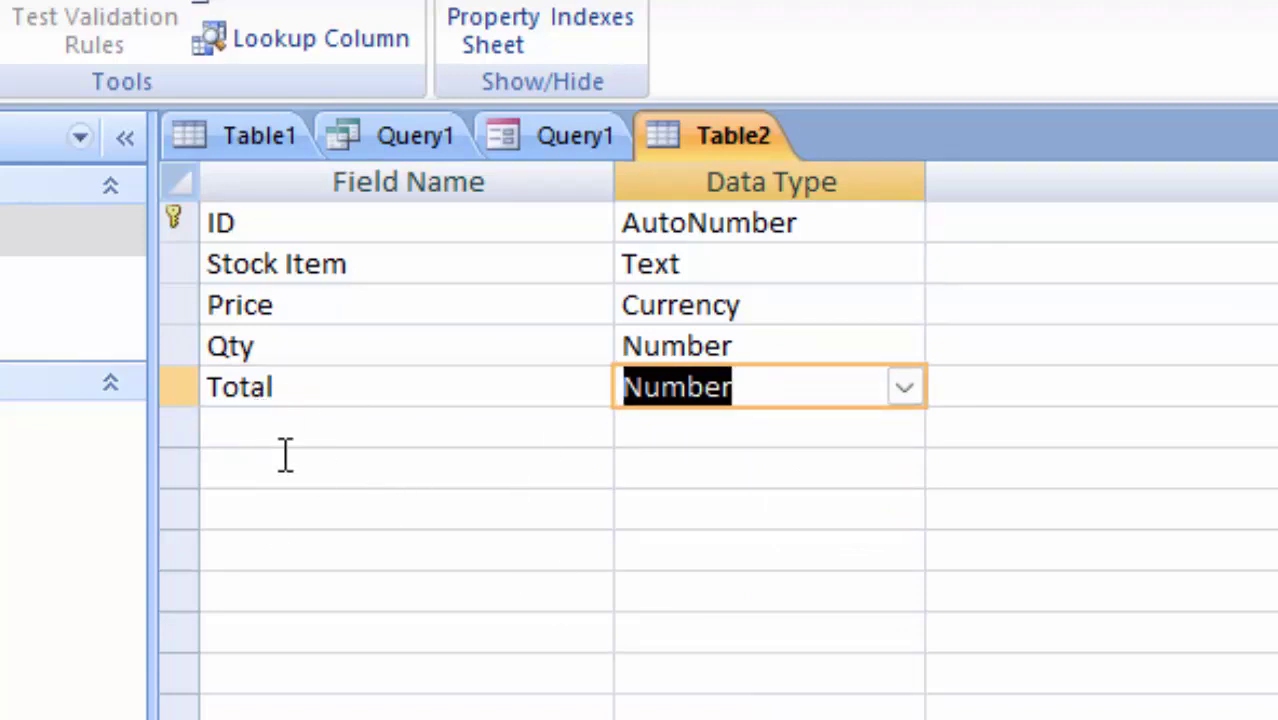
{"action": "left_click", "coordinate": [259, 423]}
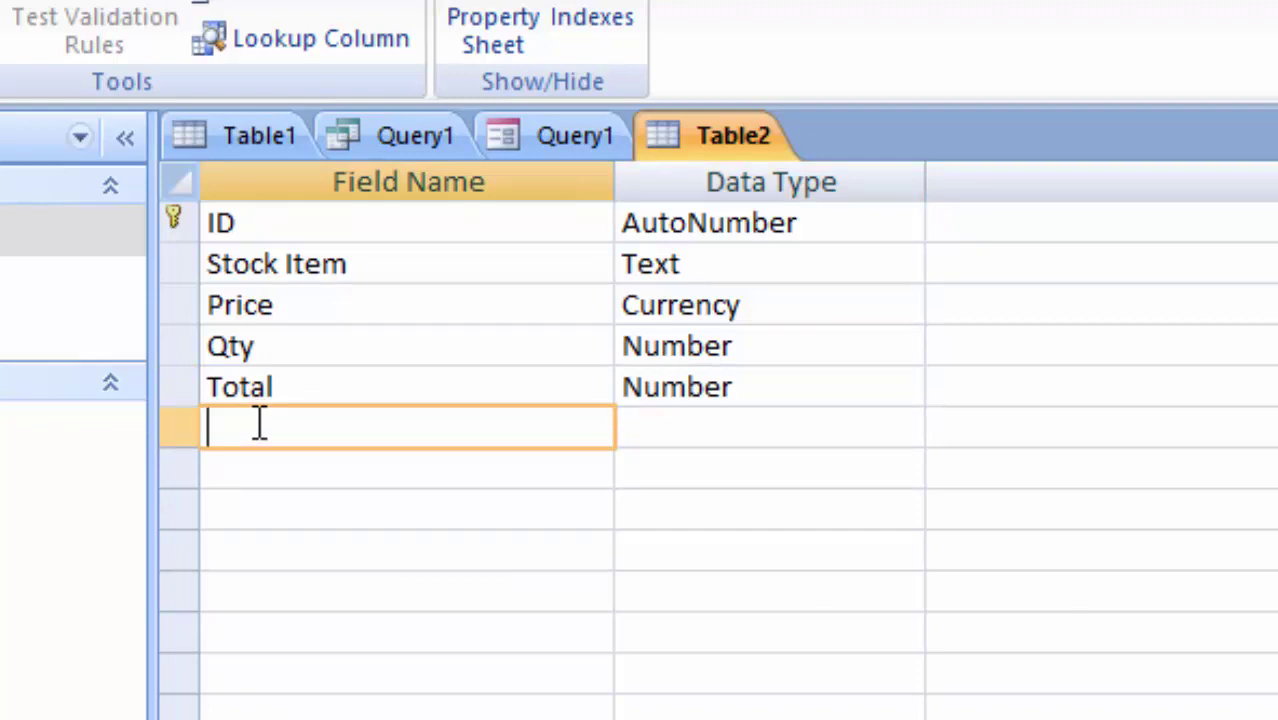
{"action": "type", "text": "D"}
{"action": "type", "text": "iscount"}
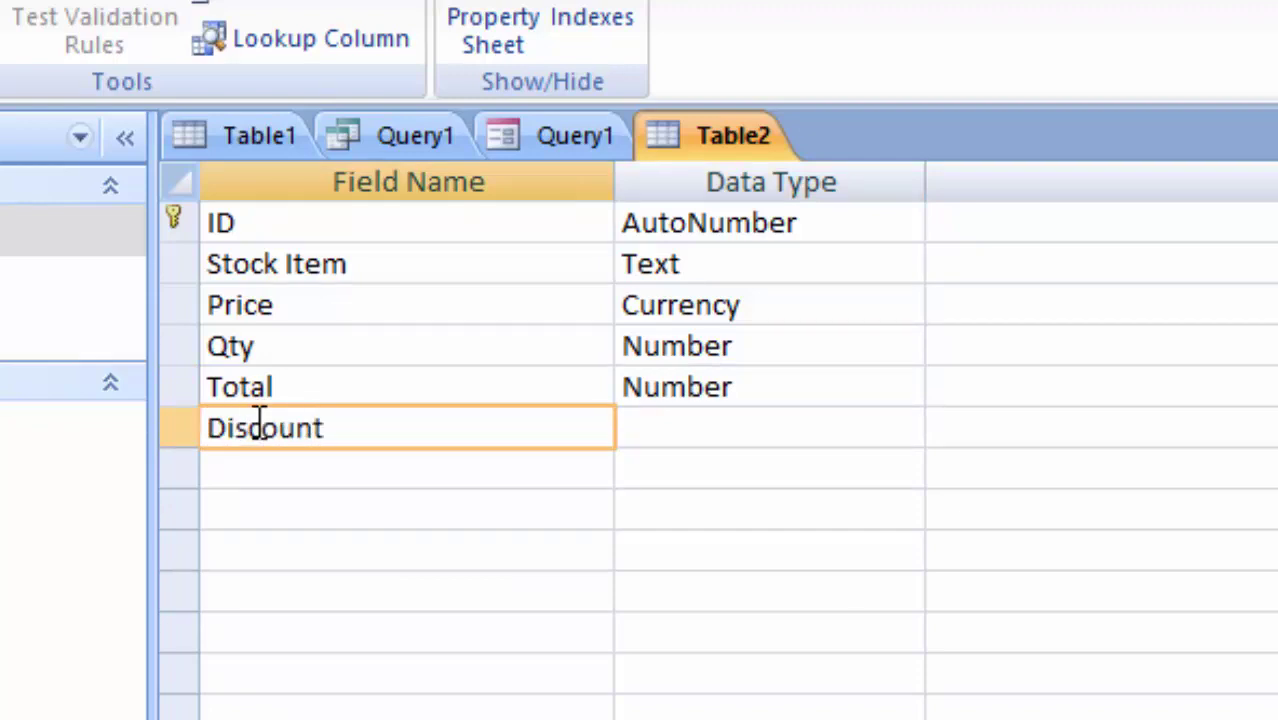
{"action": "left_click", "coordinate": [758, 426]}
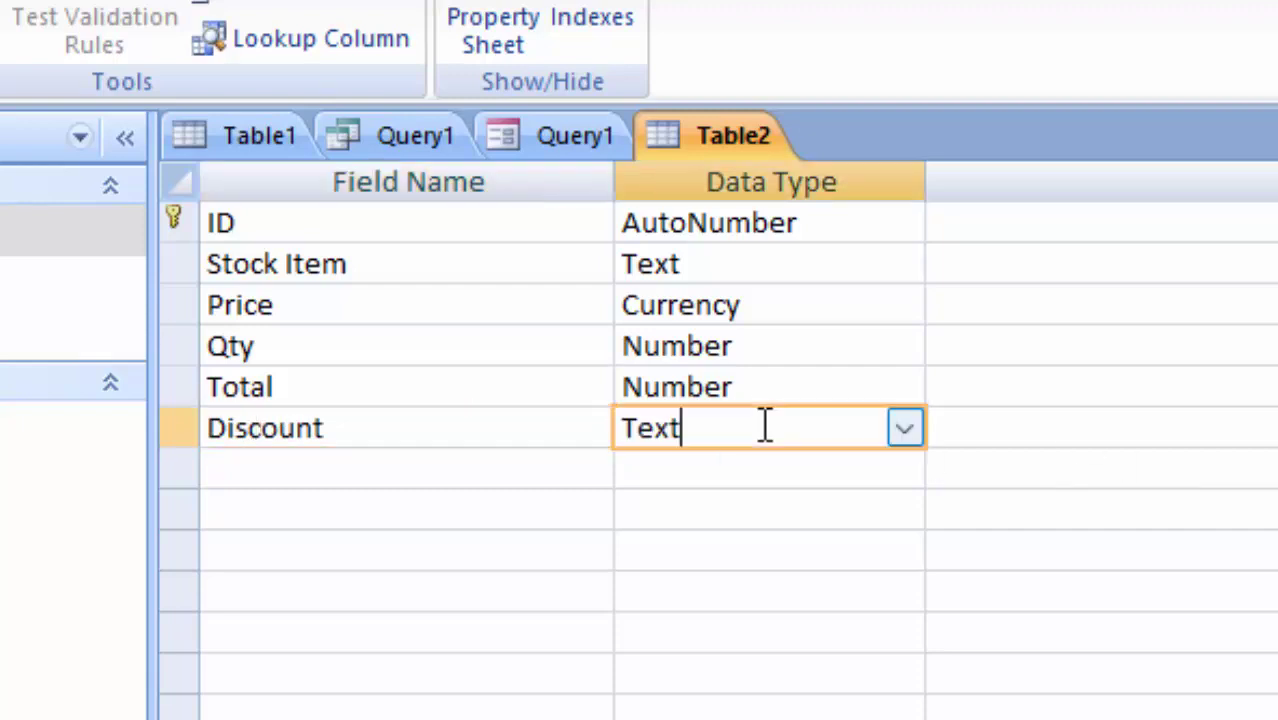
{"action": "left_click", "coordinate": [905, 428]}
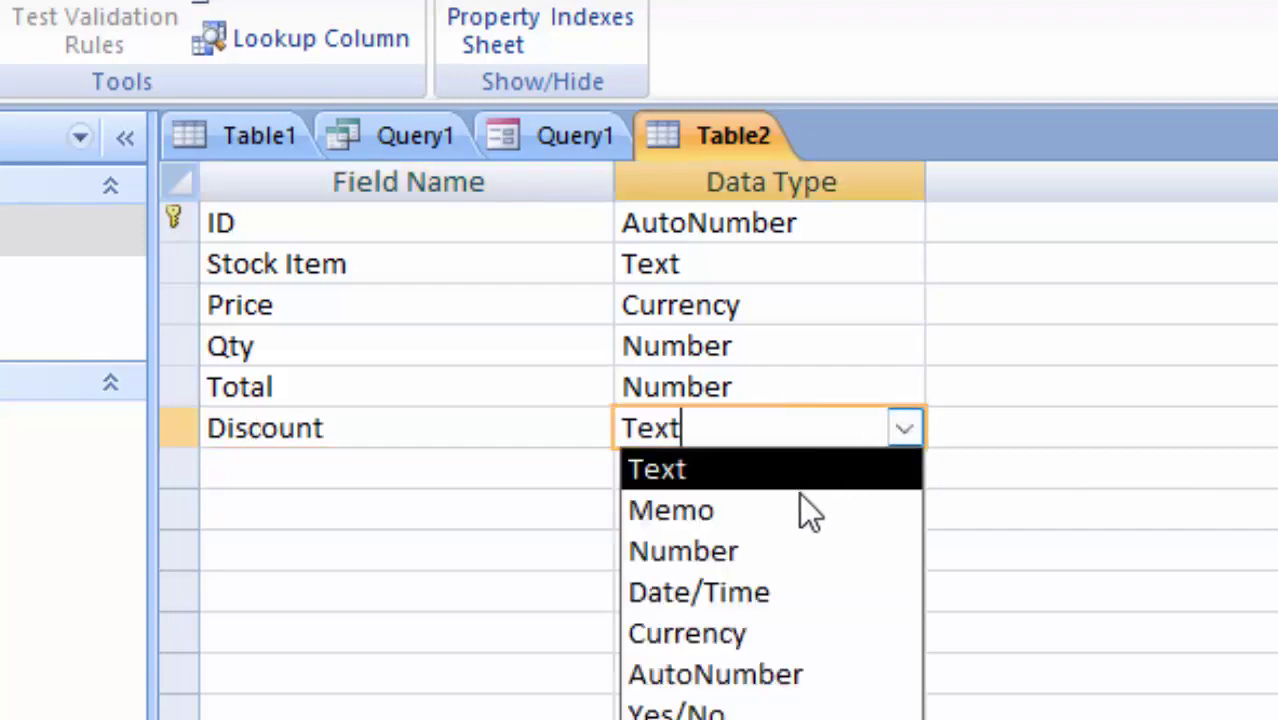
{"action": "left_click", "coordinate": [789, 547]}
Add a Discountable Amount Number field, then save Table2 and view it as a datasheet
{"action": "left_click", "coordinate": [314, 465]}
{"action": "type", "text": "Disc"}
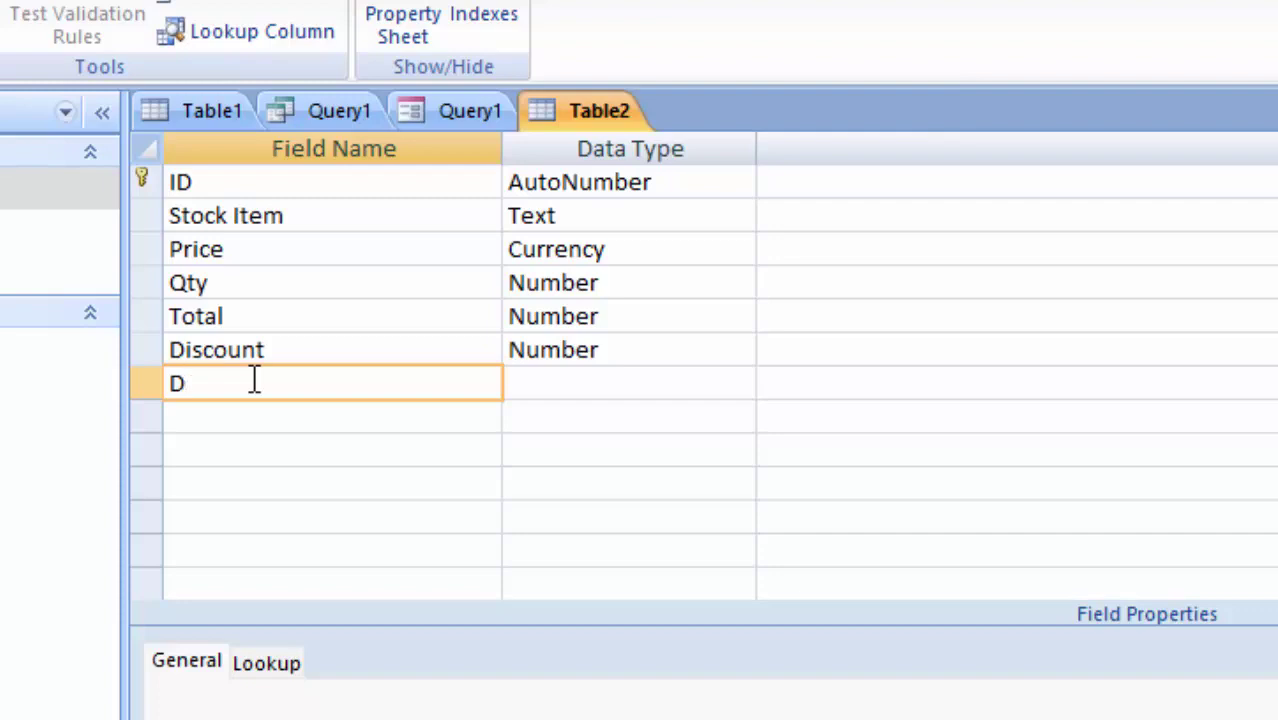
{"action": "type", "text": "ountable "}
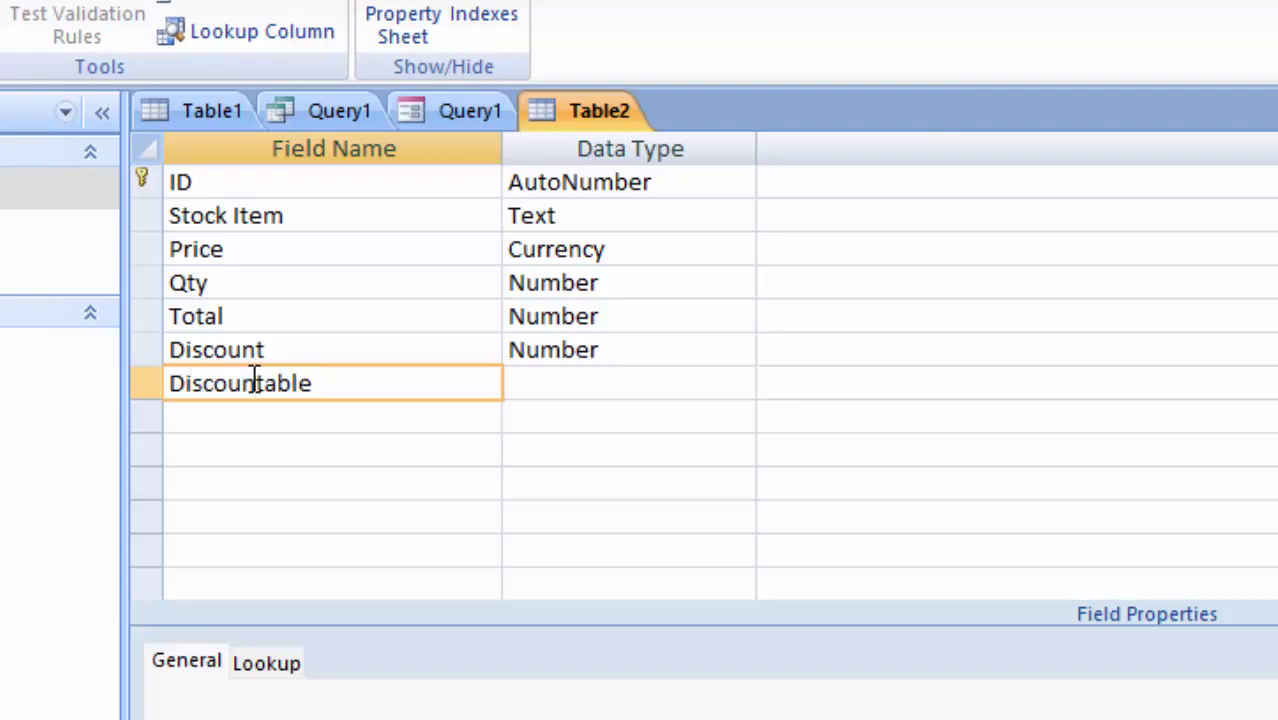
{"action": "type", "text": "Ampount"}
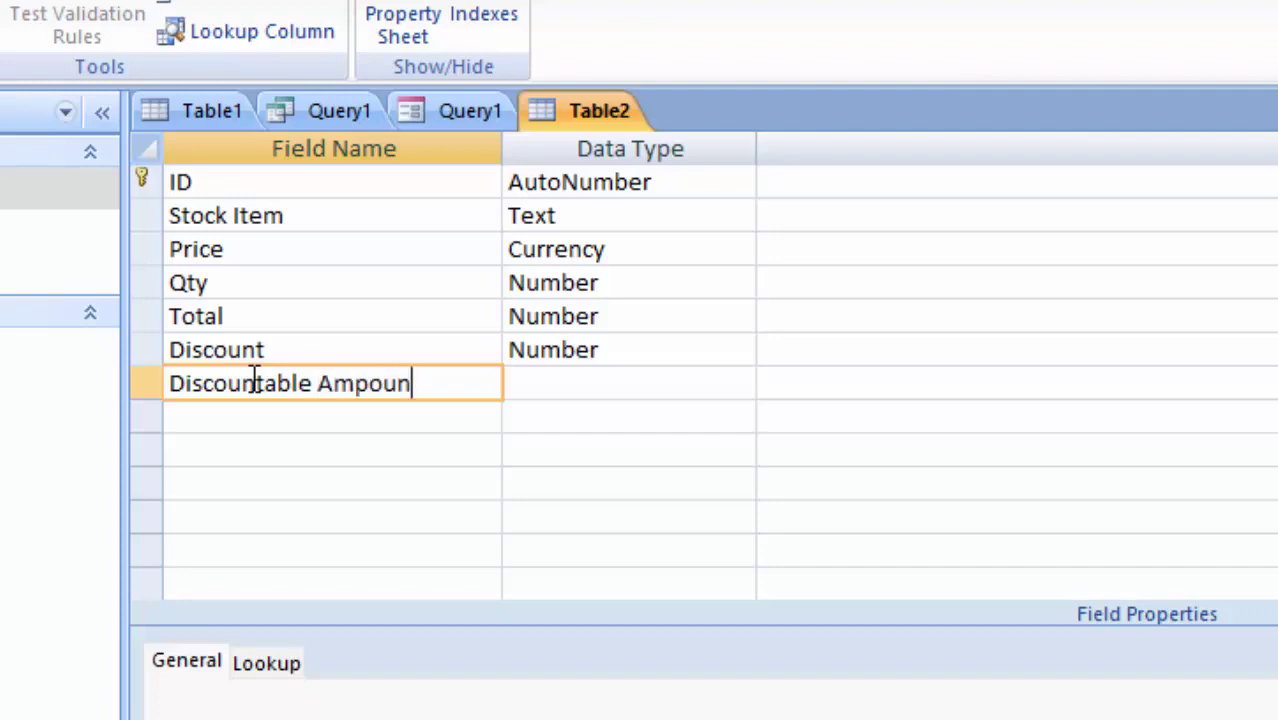
{"action": "key", "text": "BackSpace"}
{"action": "key", "text": "BackSpace"}
{"action": "key", "text": "BackSpace"}
{"action": "key", "text": "BackSpace"}
{"action": "left_click", "coordinate": [640, 383]}
{"action": "left_click", "coordinate": [738, 385]}
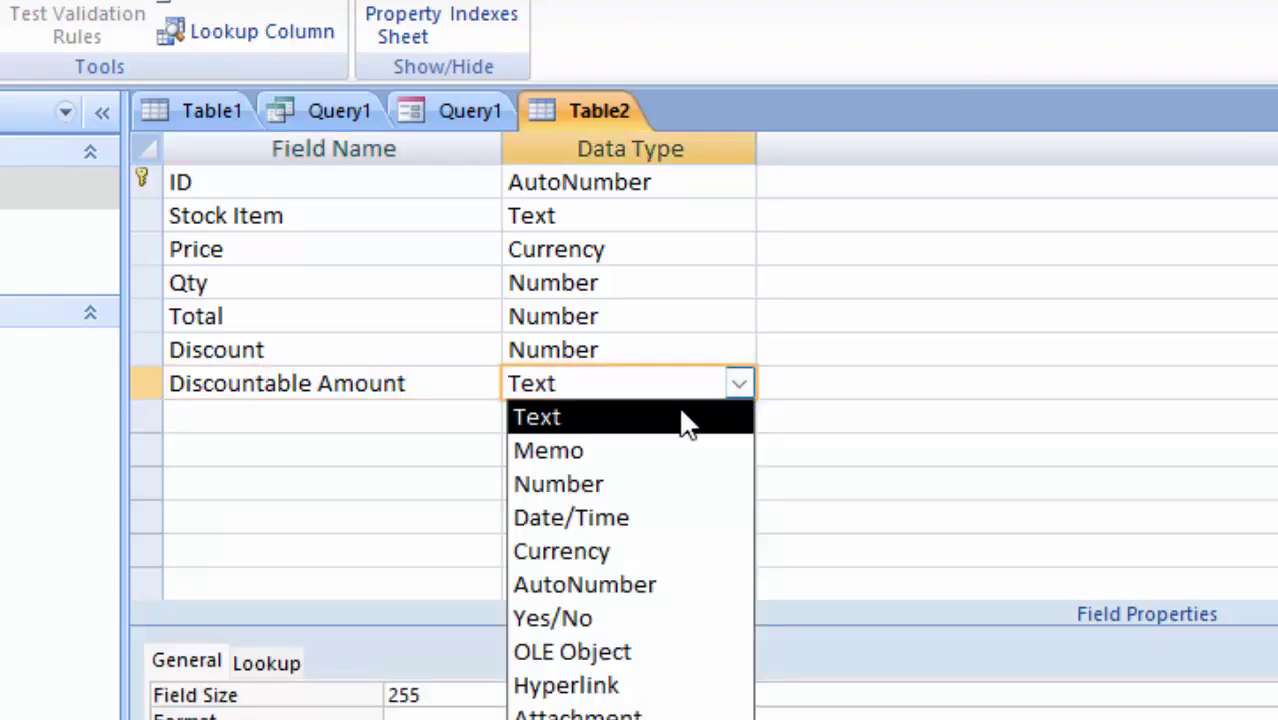
{"action": "left_click", "coordinate": [630, 488]}
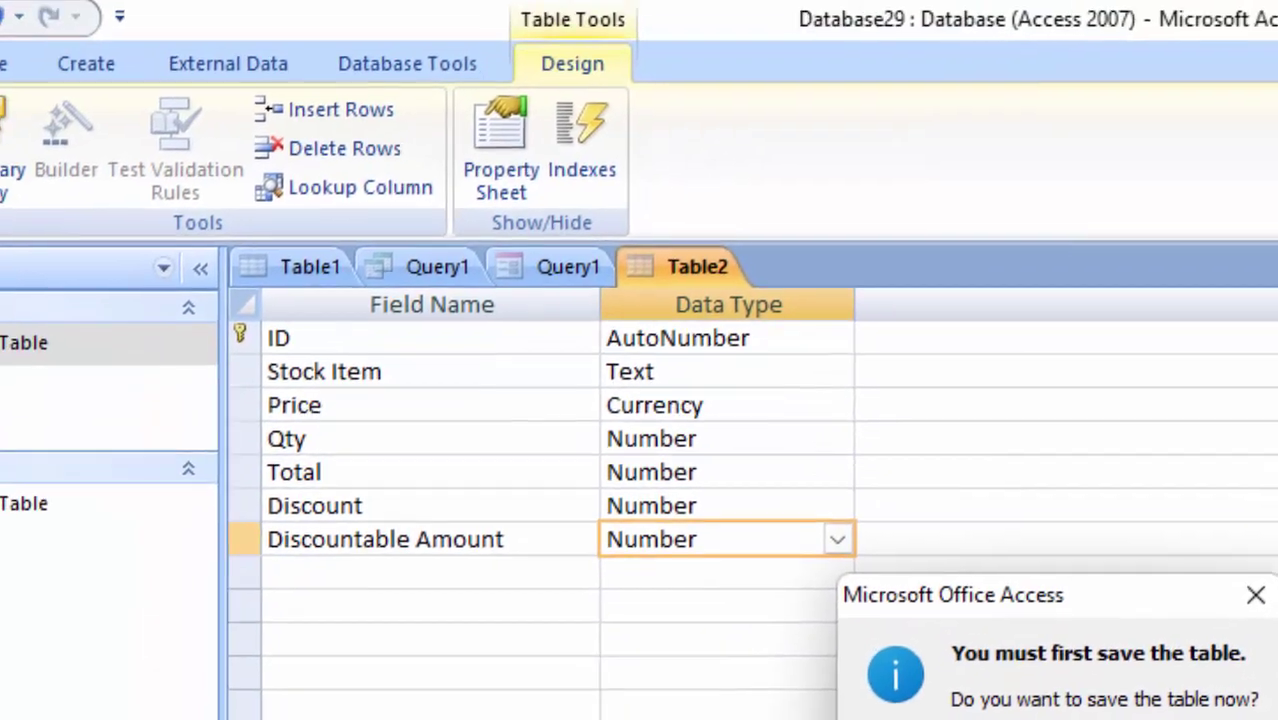
{"action": "left_click", "coordinate": [894, 593]}
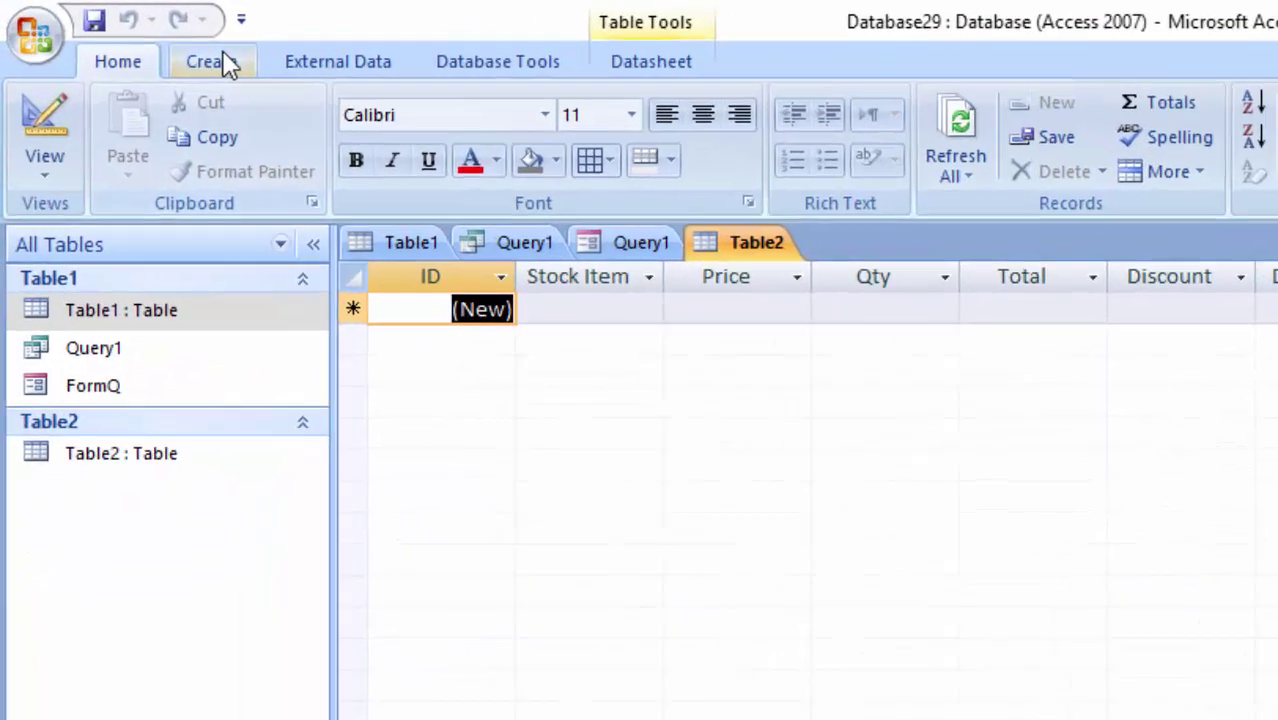
Start a new query on Table2 with Stock Item, Price, Qty and Total in the grid
{"action": "left_click", "coordinate": [172, 52]}
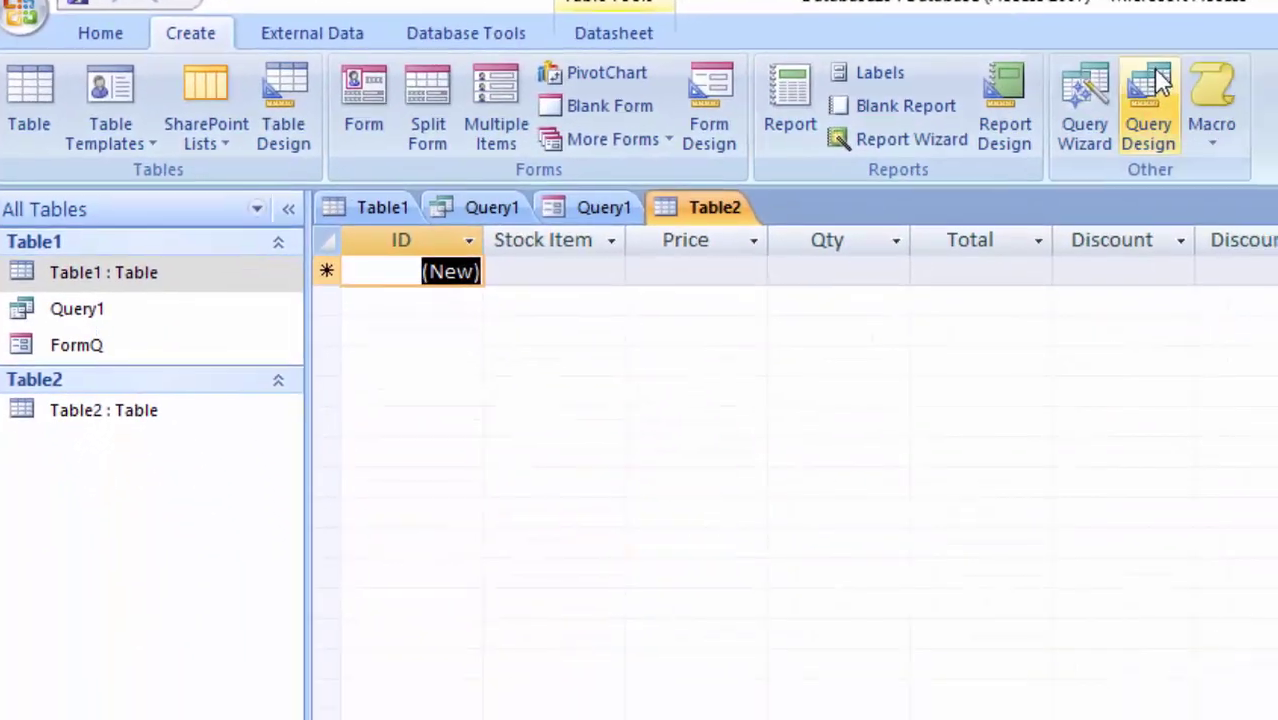
{"action": "left_click", "coordinate": [1147, 77]}
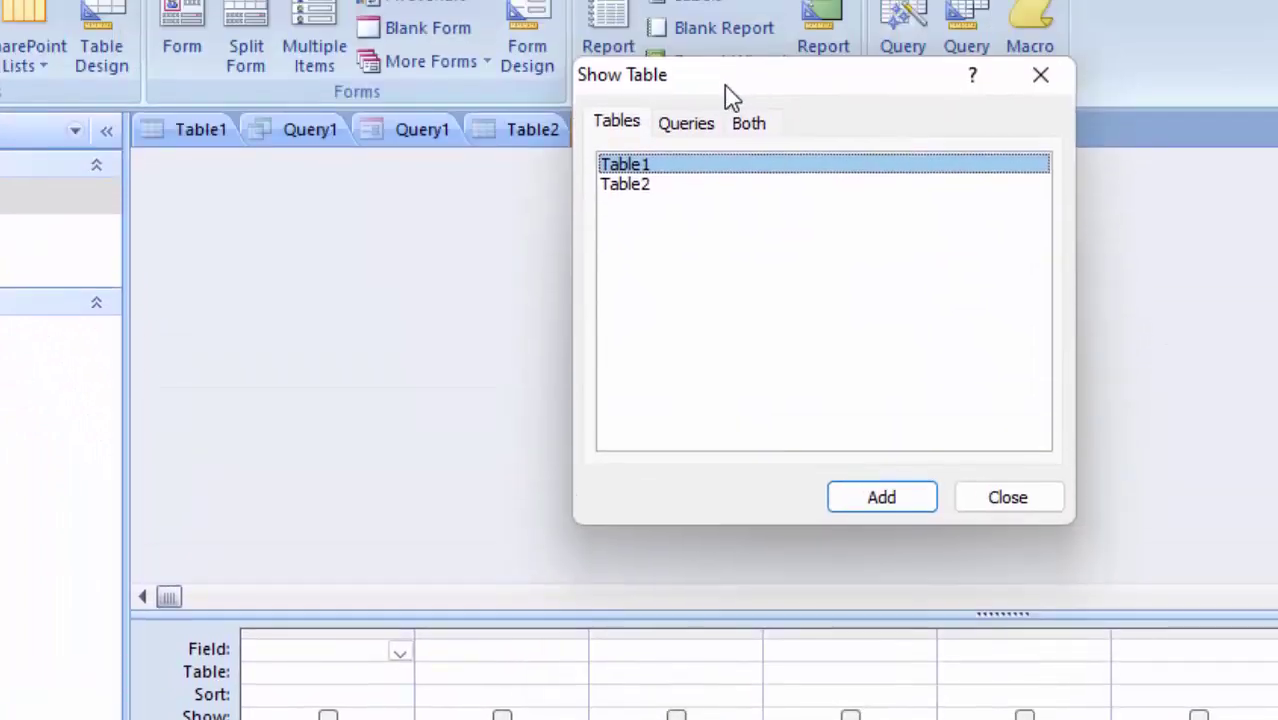
{"action": "left_click", "coordinate": [664, 358]}
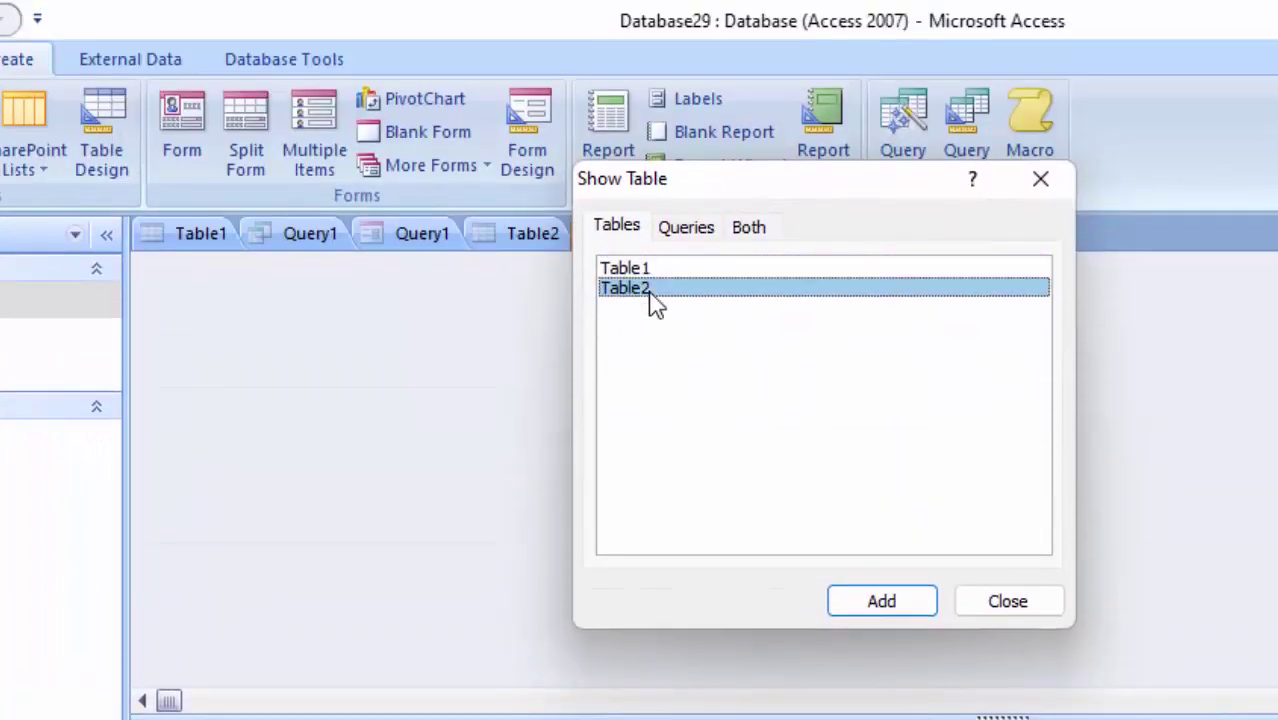
{"action": "left_click", "coordinate": [898, 605]}
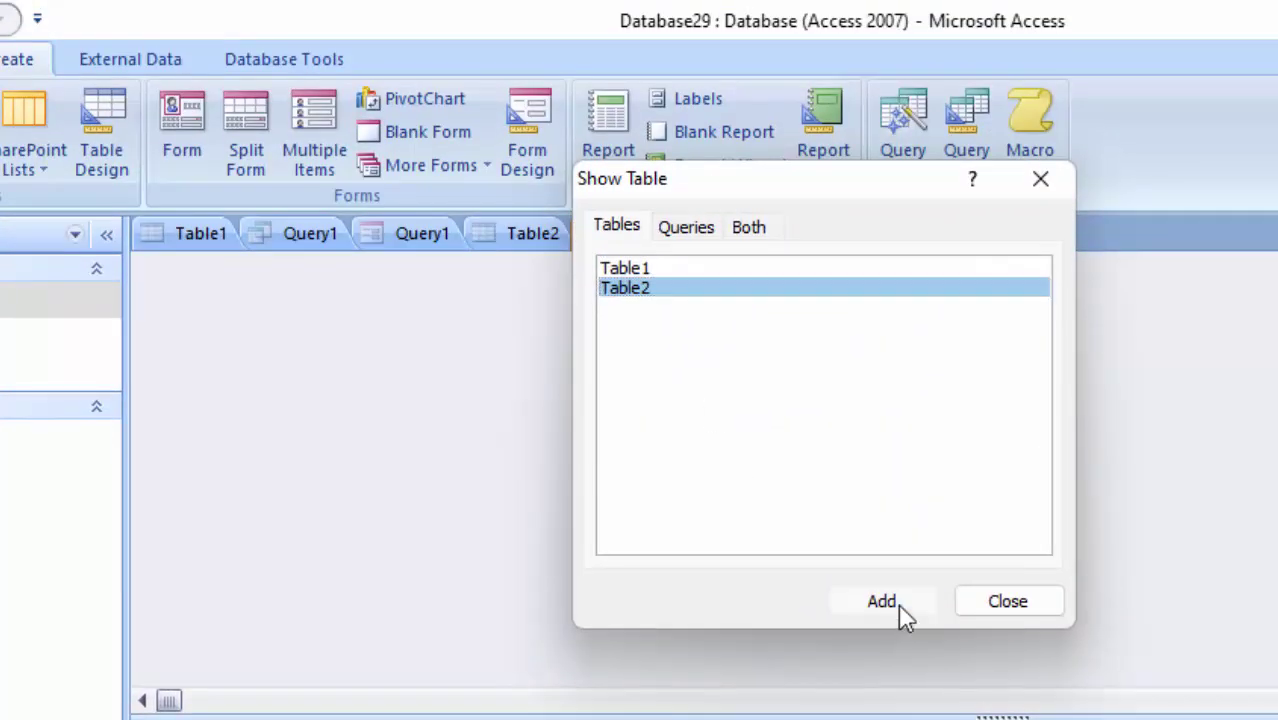
{"action": "left_click", "coordinate": [1005, 608]}
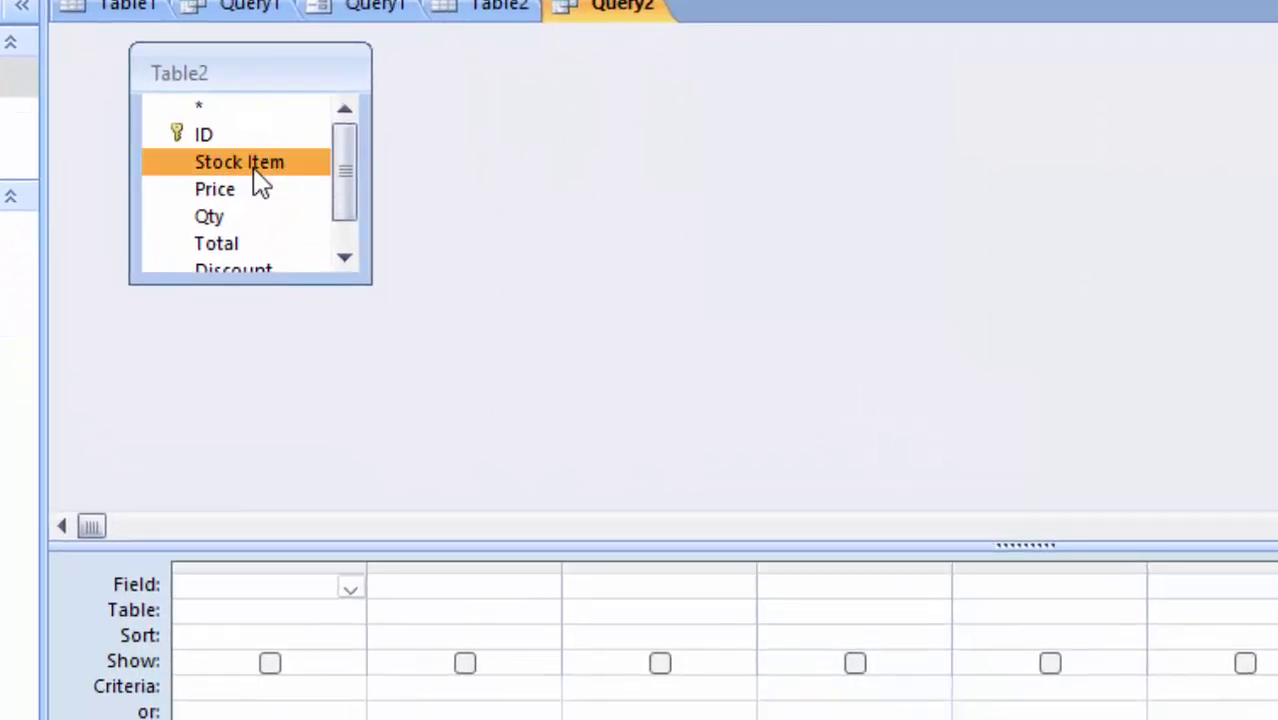
{"action": "double_click", "coordinate": [290, 314]}
{"action": "left_click", "coordinate": [292, 337]}
{"action": "double_click", "coordinate": [248, 231]}
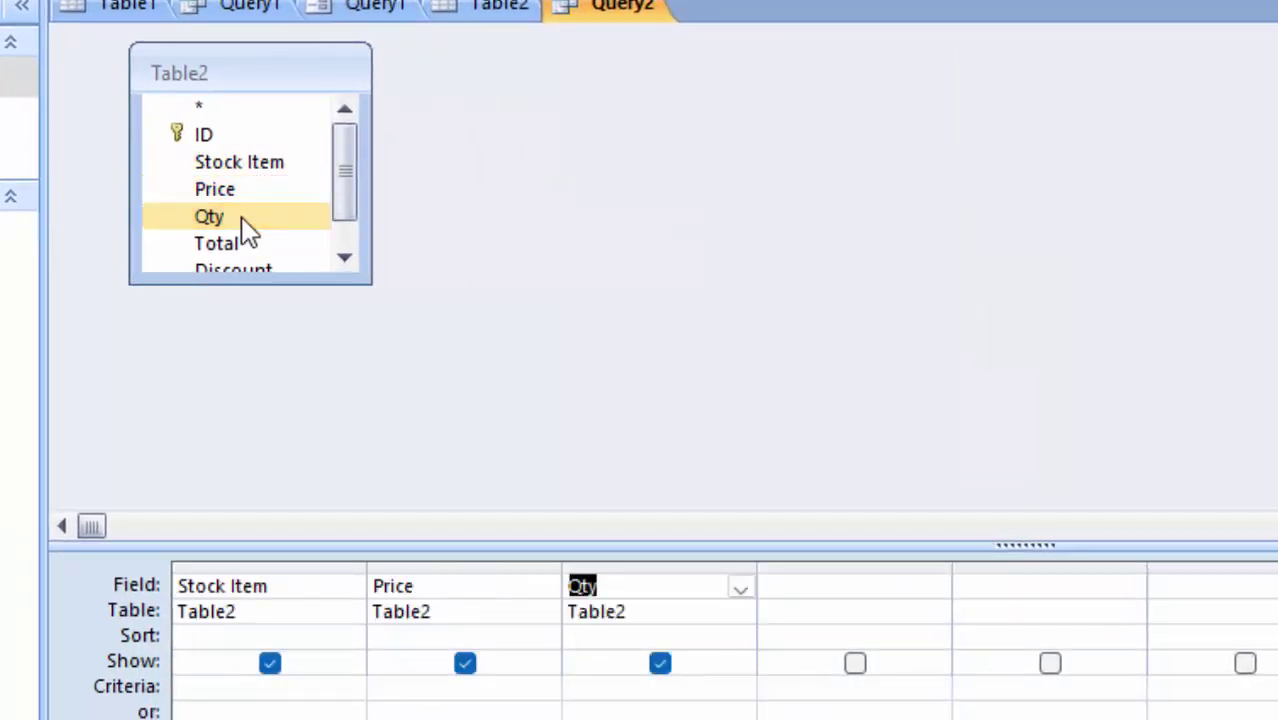
{"action": "double_click", "coordinate": [250, 248]}
Enlarge the Table2 field list and add Discount and Discountable Amount to the grid
{"action": "left_click_drag", "start_coordinate": [370, 285], "coordinate": [413, 356]}
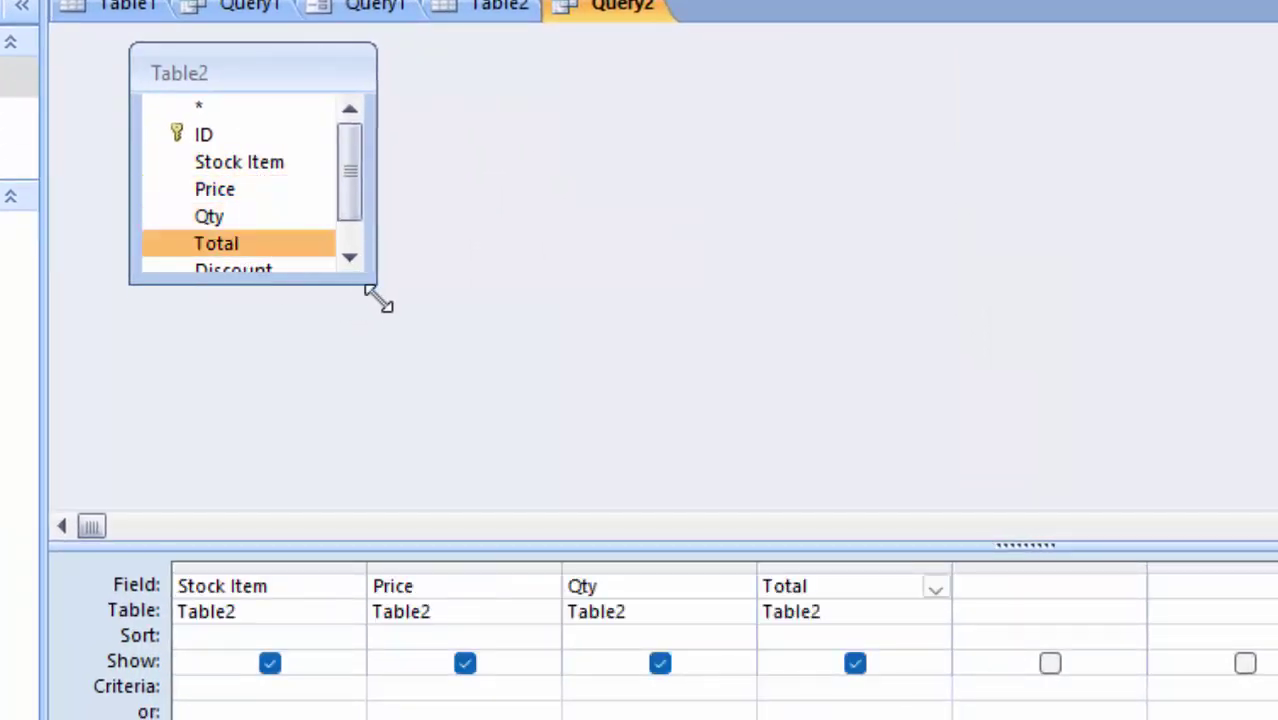
{"action": "left_click", "coordinate": [305, 272]}
{"action": "double_click", "coordinate": [303, 272]}
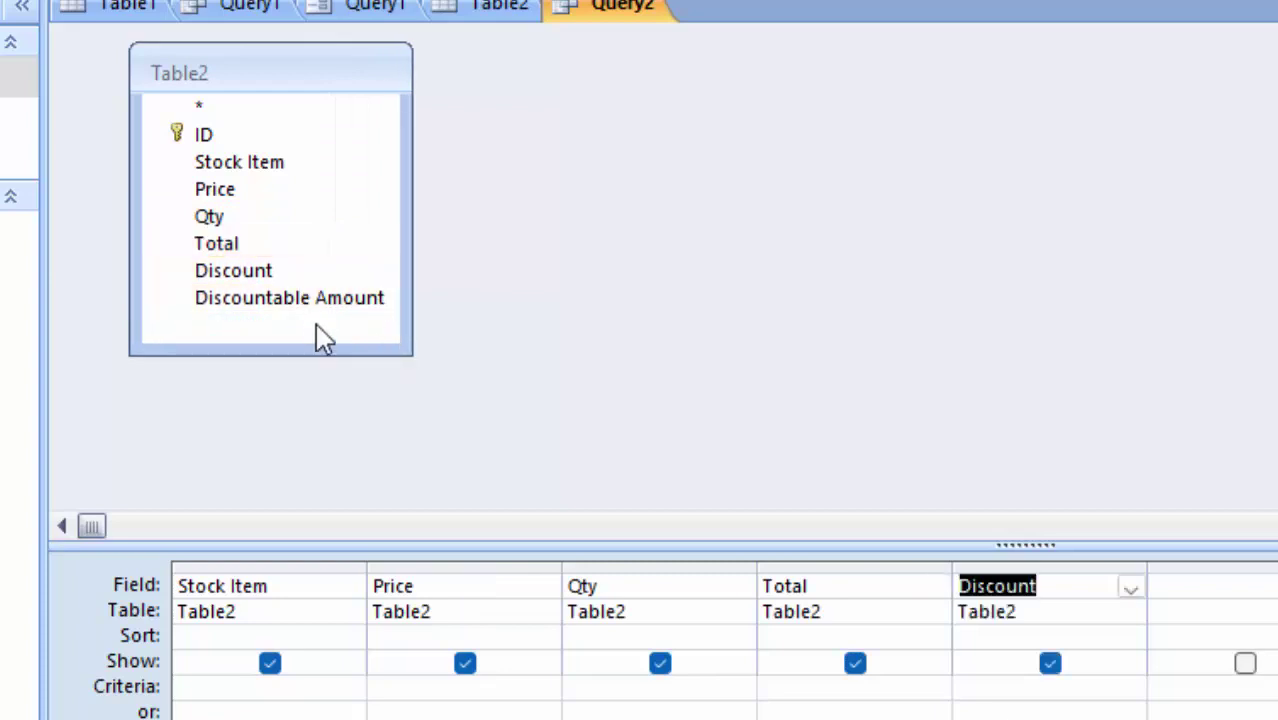
{"action": "double_click", "coordinate": [322, 300]}
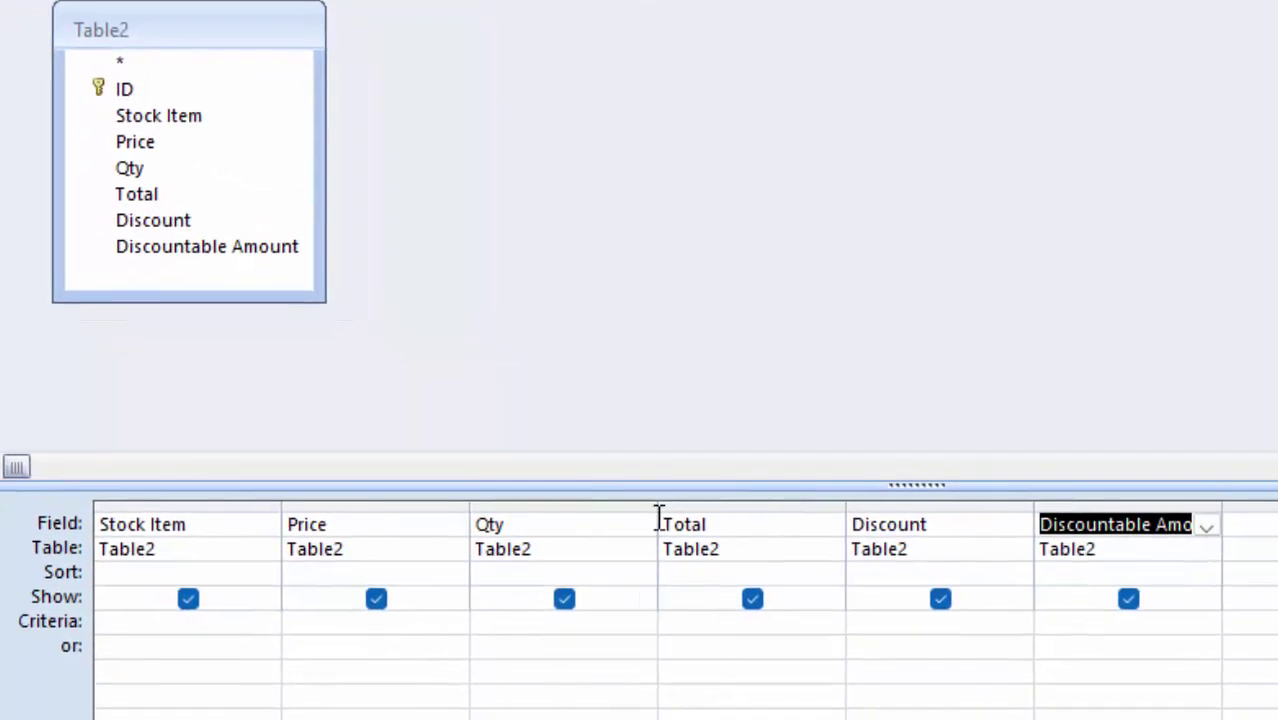
Turn the Total column into Total:[Prce]*[Unit] and widen the Discountable Amount column
{"action": "left_click", "coordinate": [775, 524]}
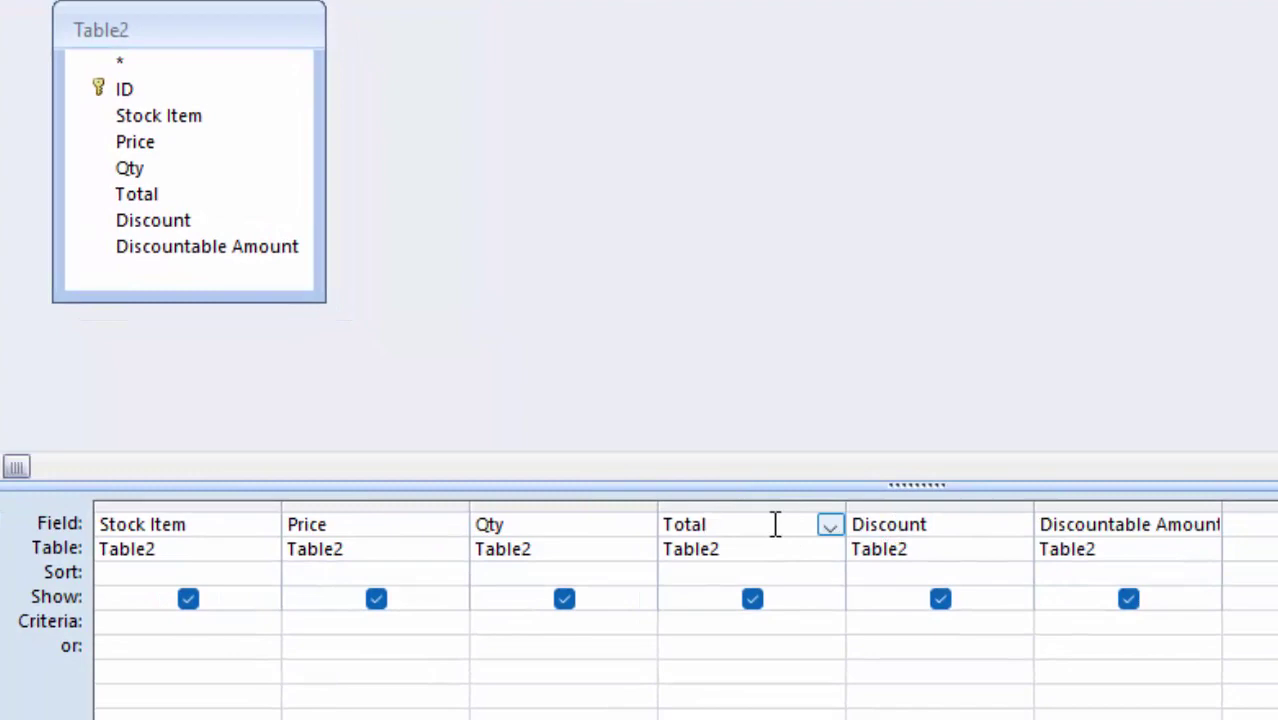
{"action": "type", "text": ":["}
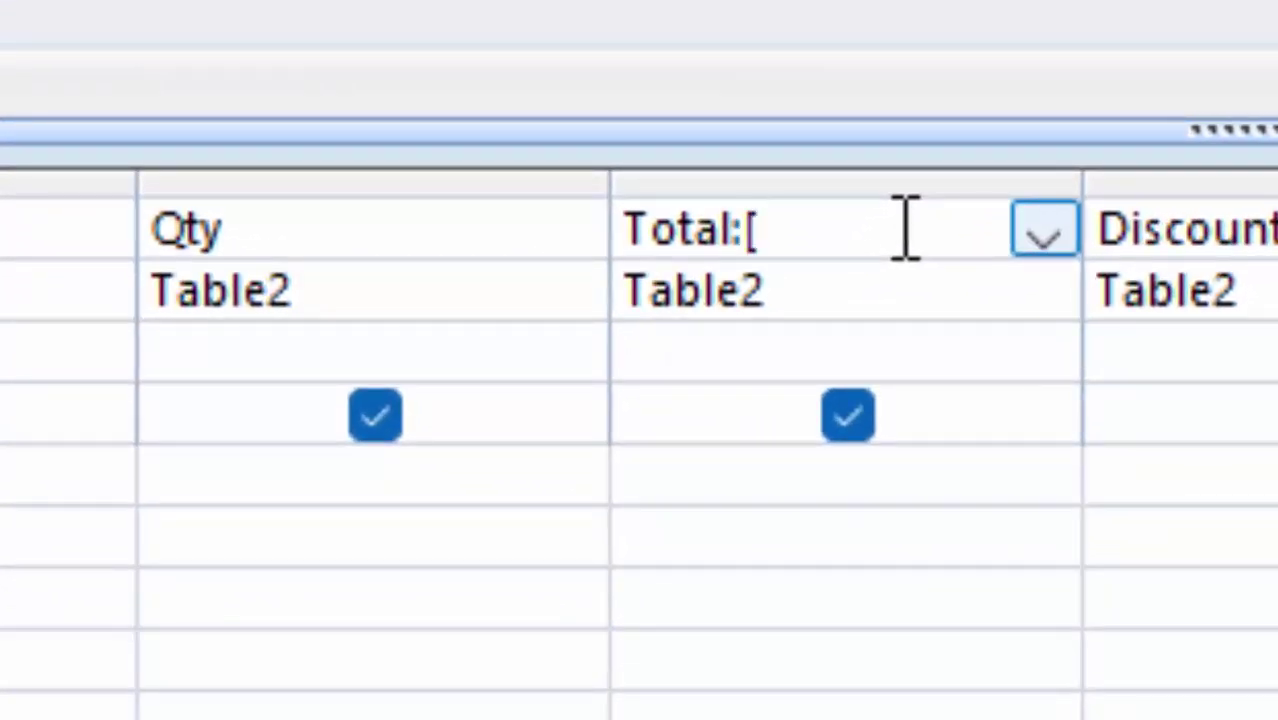
{"action": "type", "text": "Pr"}
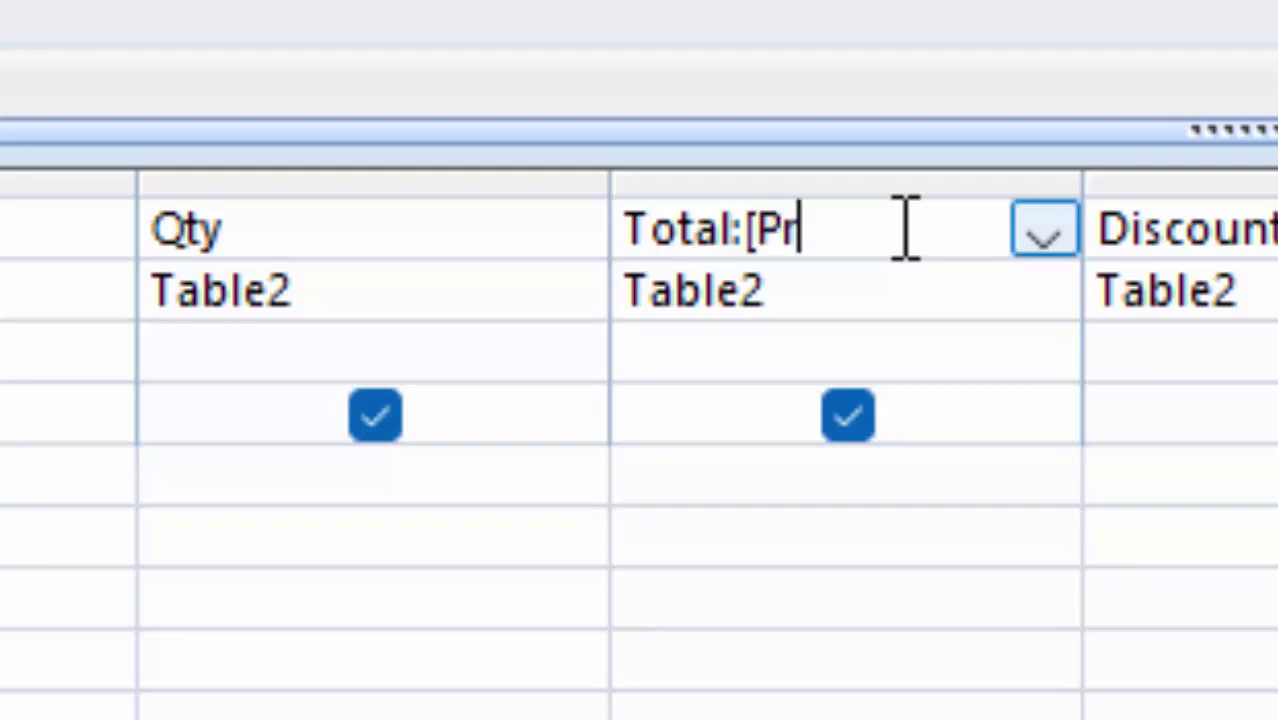
{"action": "type", "text": "oe]"}
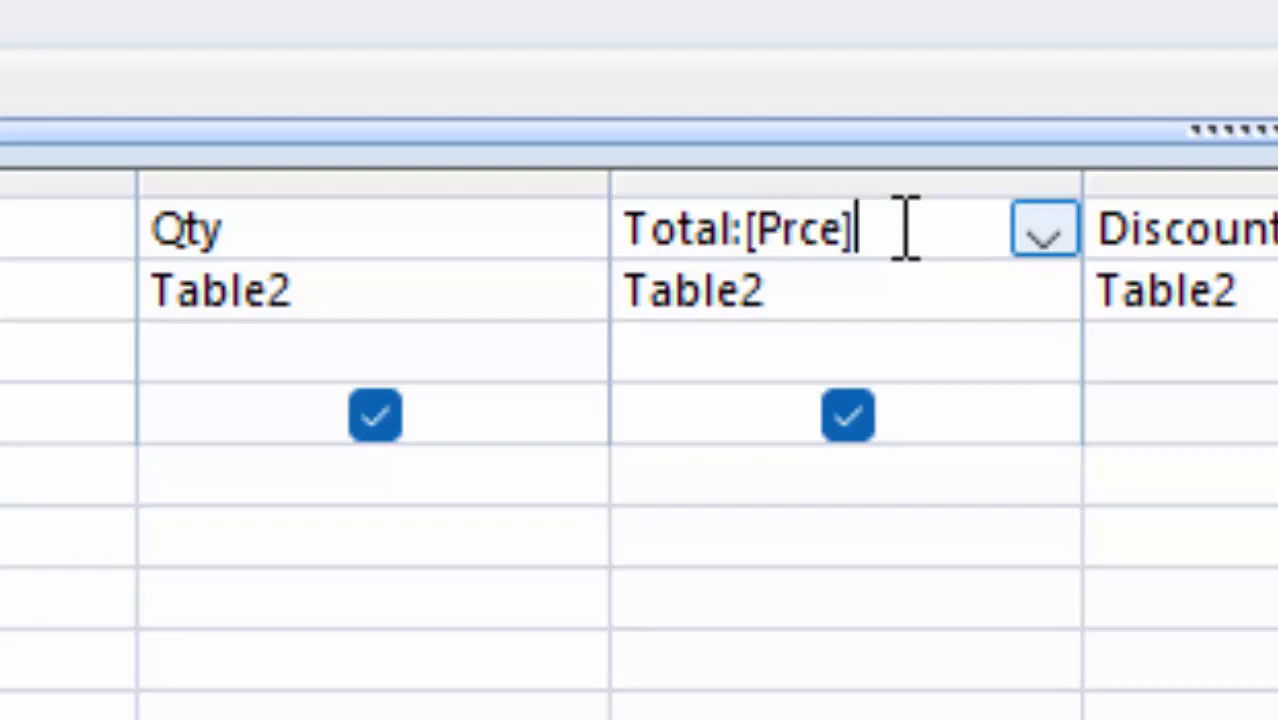
{"action": "type", "text": "*[U"}
{"action": "type", "text": "nit]"}
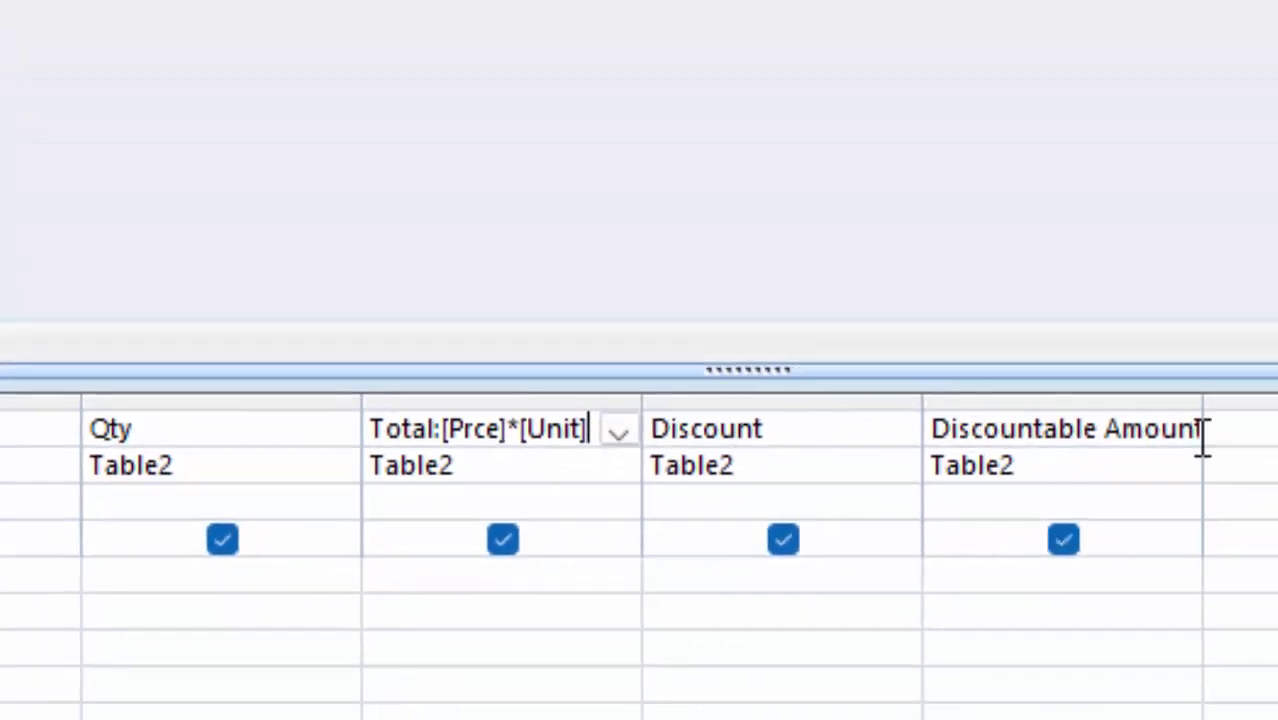
{"action": "left_click_drag", "start_coordinate": [1203, 428], "coordinate": [1272, 408]}
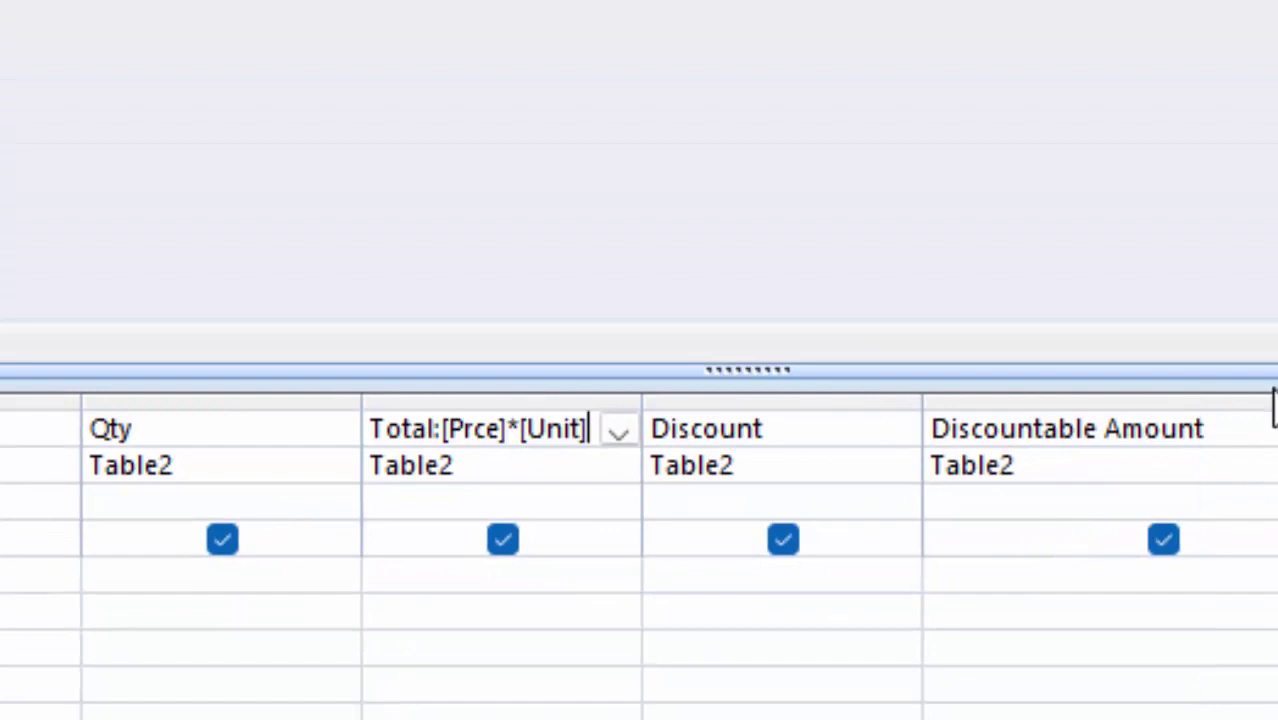
{"action": "left_click", "coordinate": [1272, 425]}
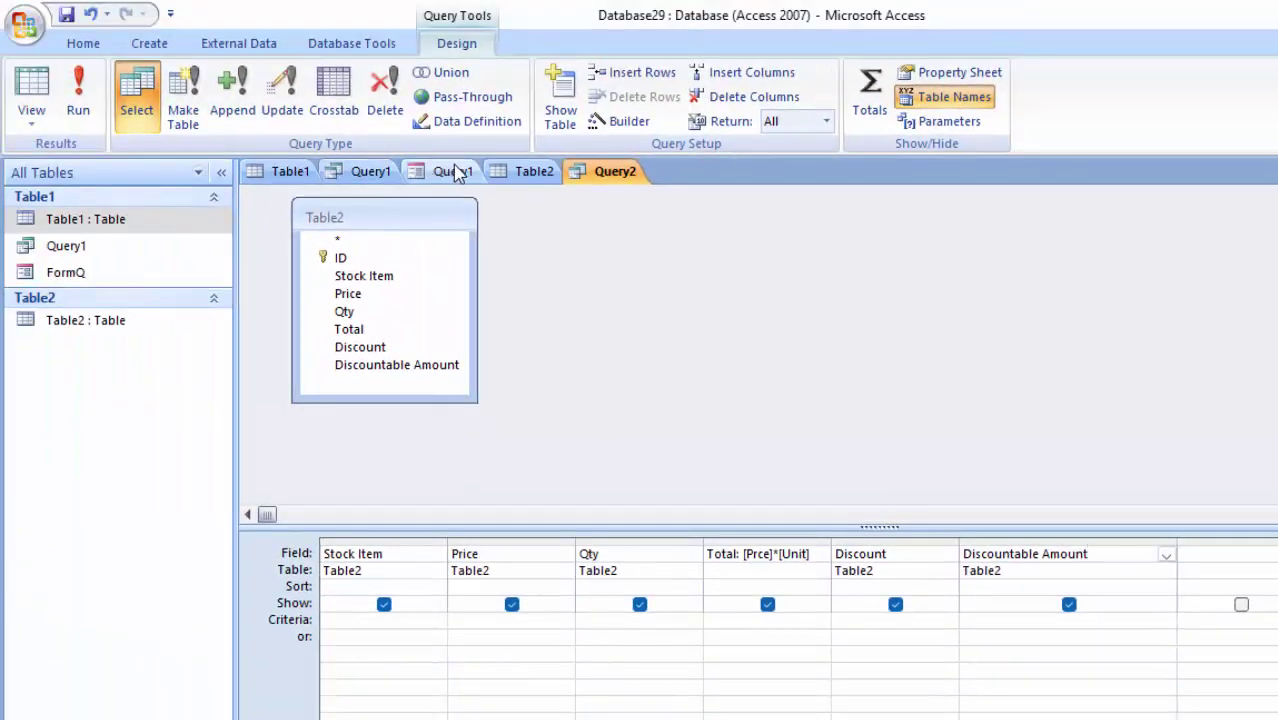
Switch the Table2 table to Design view
{"action": "left_click", "coordinate": [508, 172]}
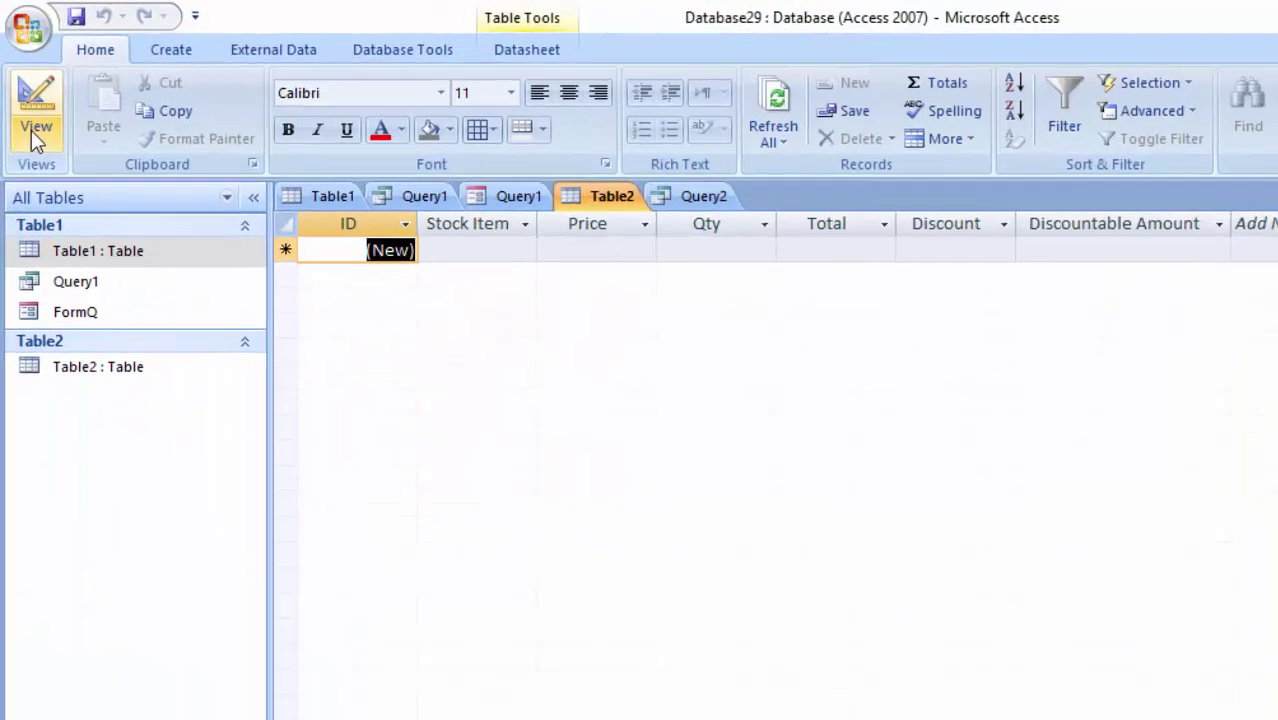
{"action": "left_click", "coordinate": [30, 118]}
{"action": "left_click", "coordinate": [125, 487]}
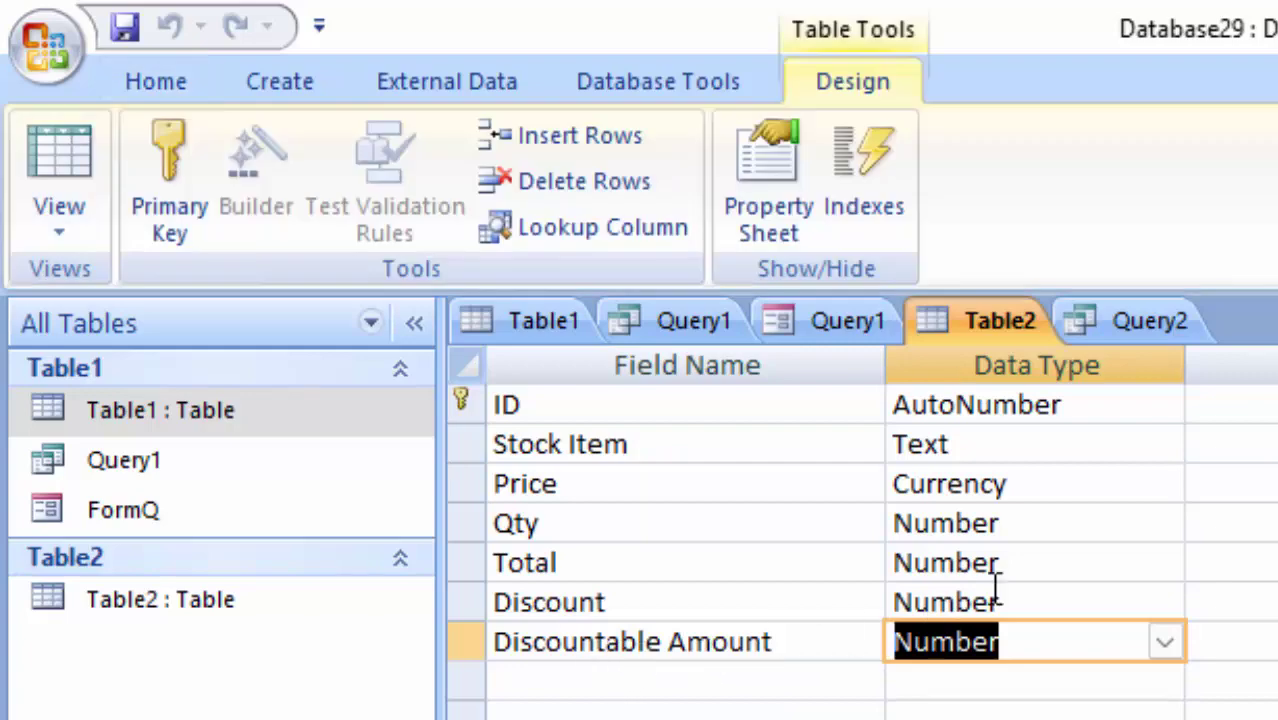
Give the Discount field a Double field size and Percent format, then save the design
{"action": "left_click", "coordinate": [1060, 601]}
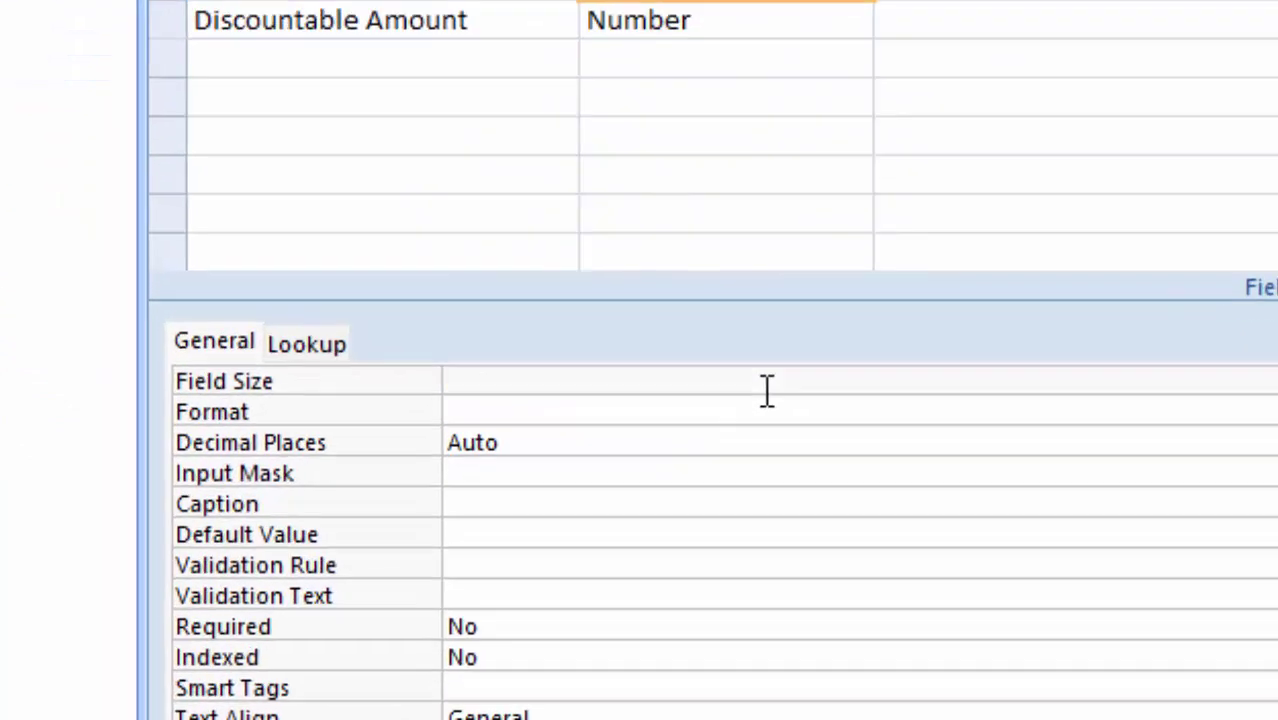
{"action": "left_click", "coordinate": [767, 390]}
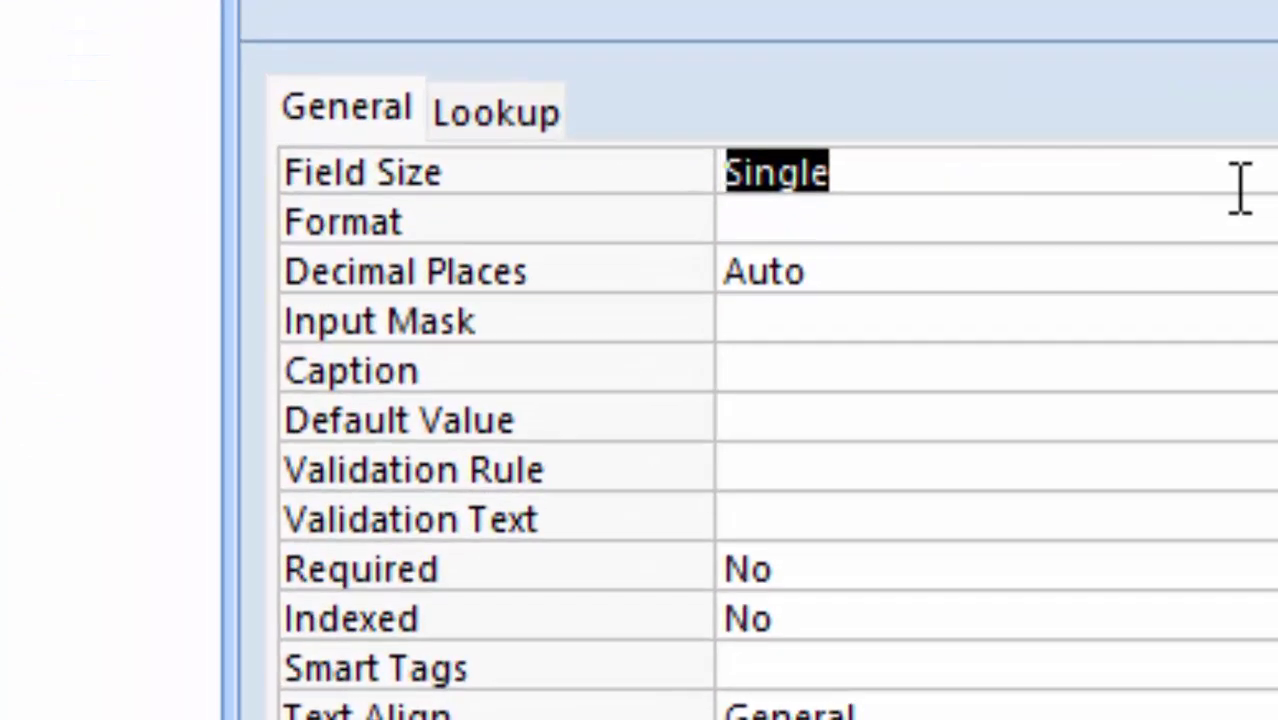
{"action": "key", "text": "BackSpace"}
{"action": "type", "text": "double"}
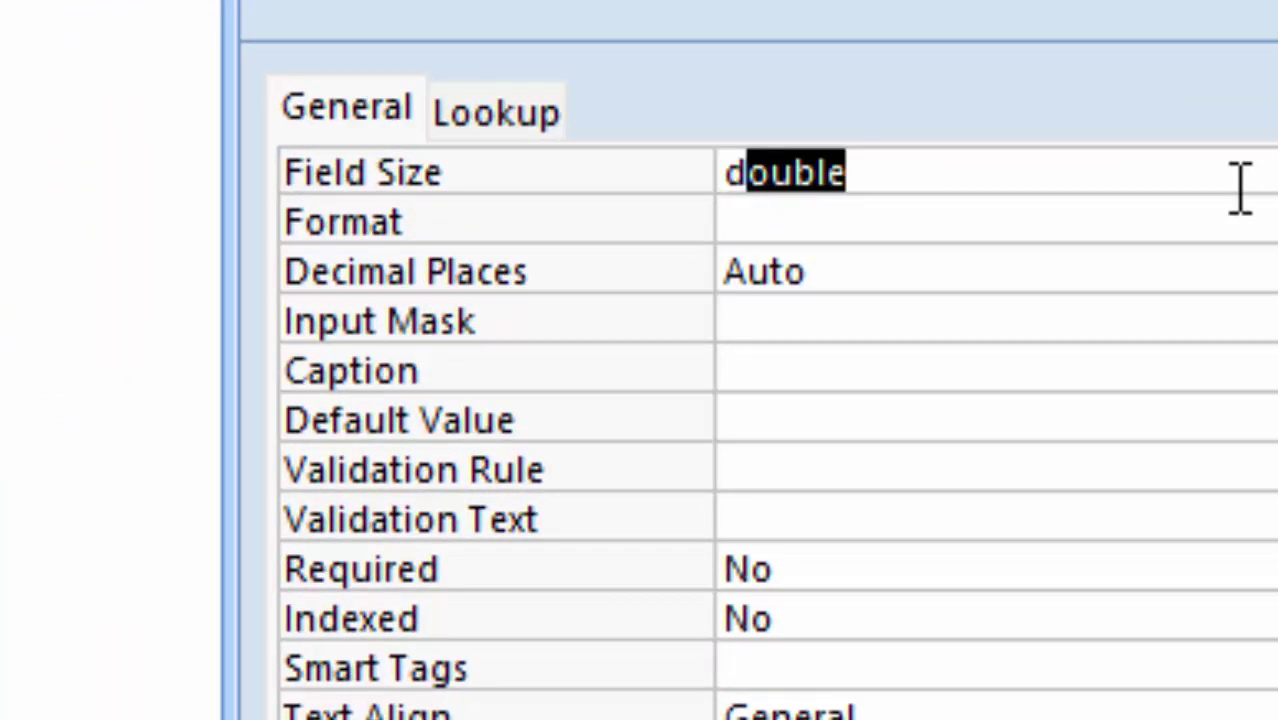
{"action": "key", "text": "Return"}
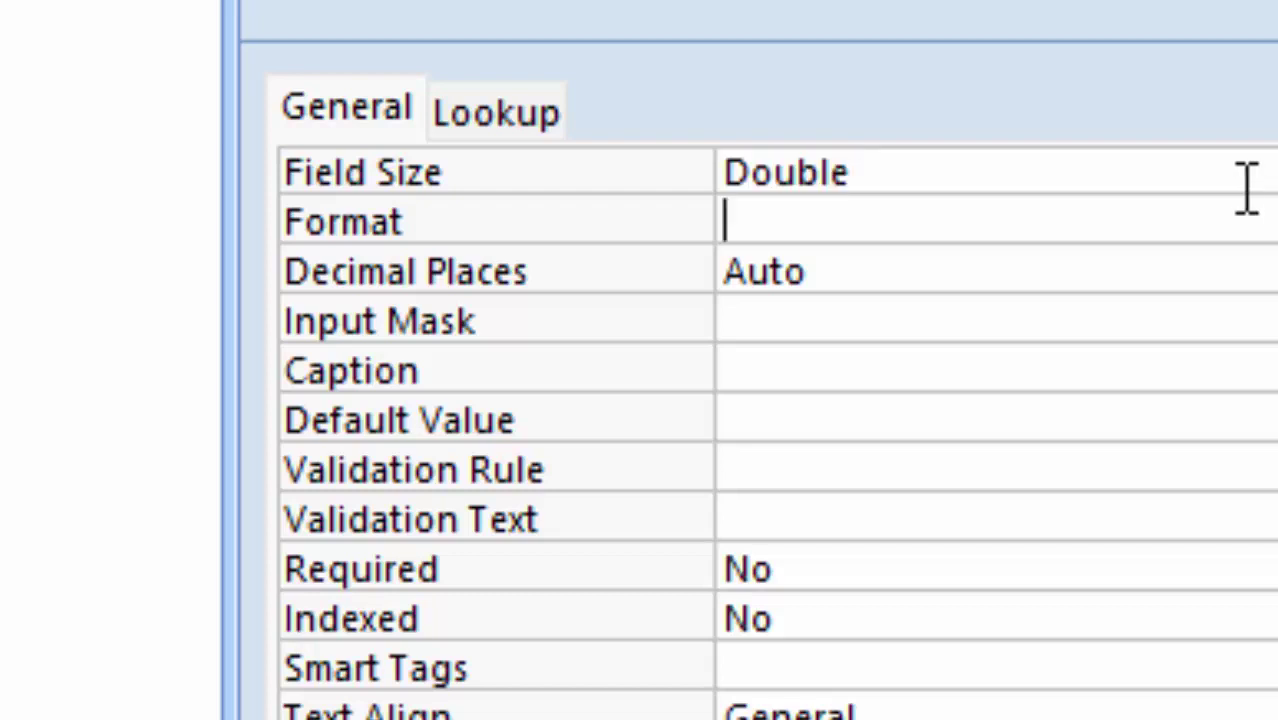
{"action": "key", "text": "alt+Down"}
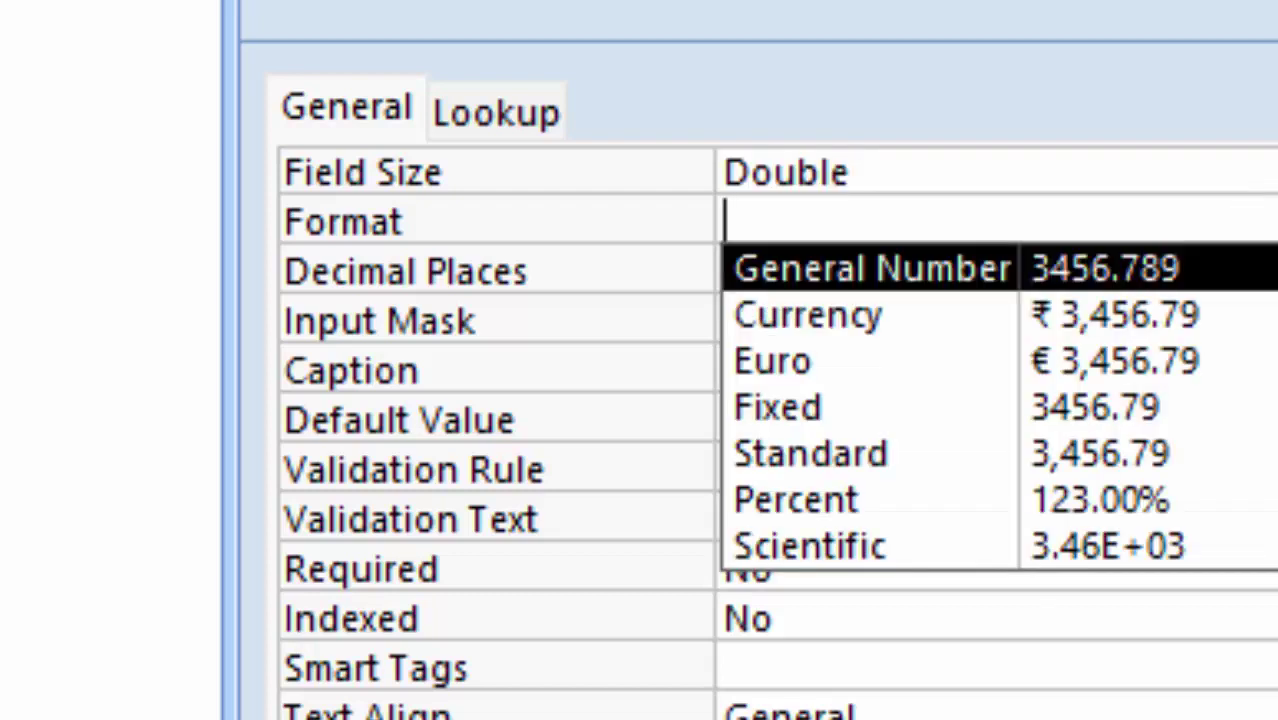
{"action": "key", "text": "Down"}
{"action": "key", "text": "Down"}
{"action": "key", "text": "Down"}
{"action": "key", "text": "Down"}
{"action": "key", "text": "Return"}
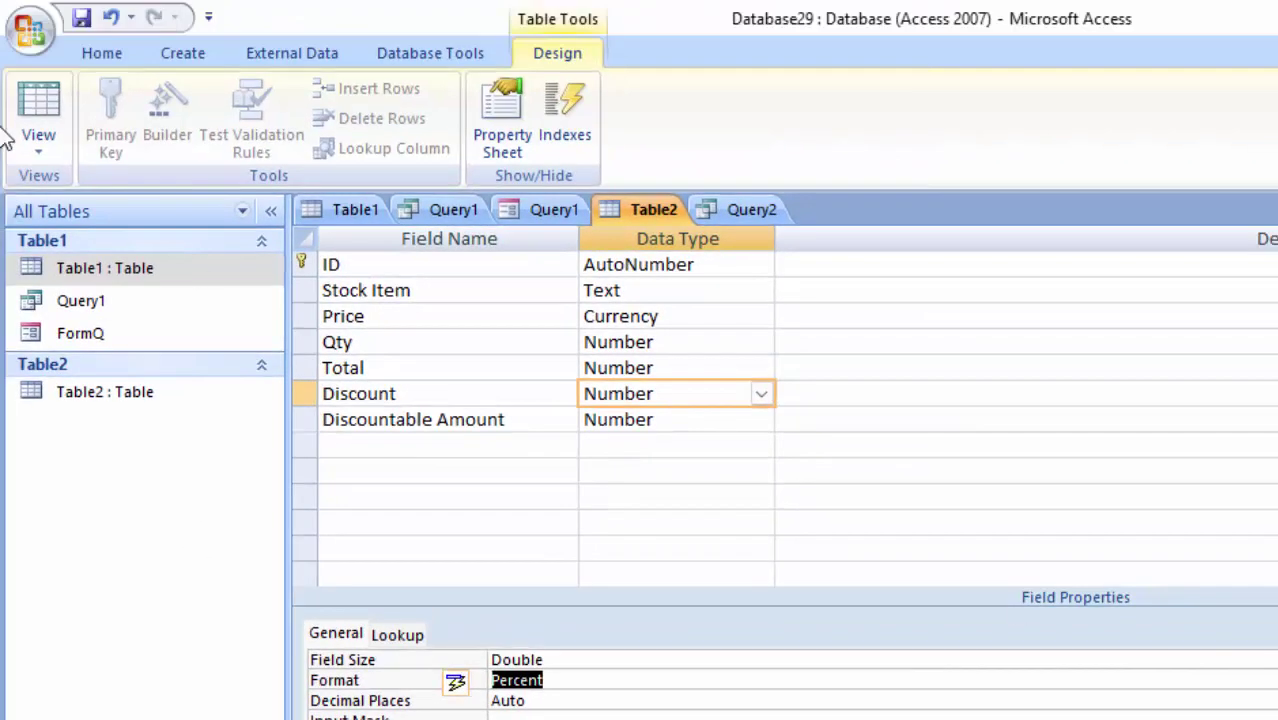
{"action": "left_click", "coordinate": [84, 17]}
Back in Query2, append :[Total]*[Discount] to the Discountable Amount field cell
{"action": "left_click", "coordinate": [733, 207]}
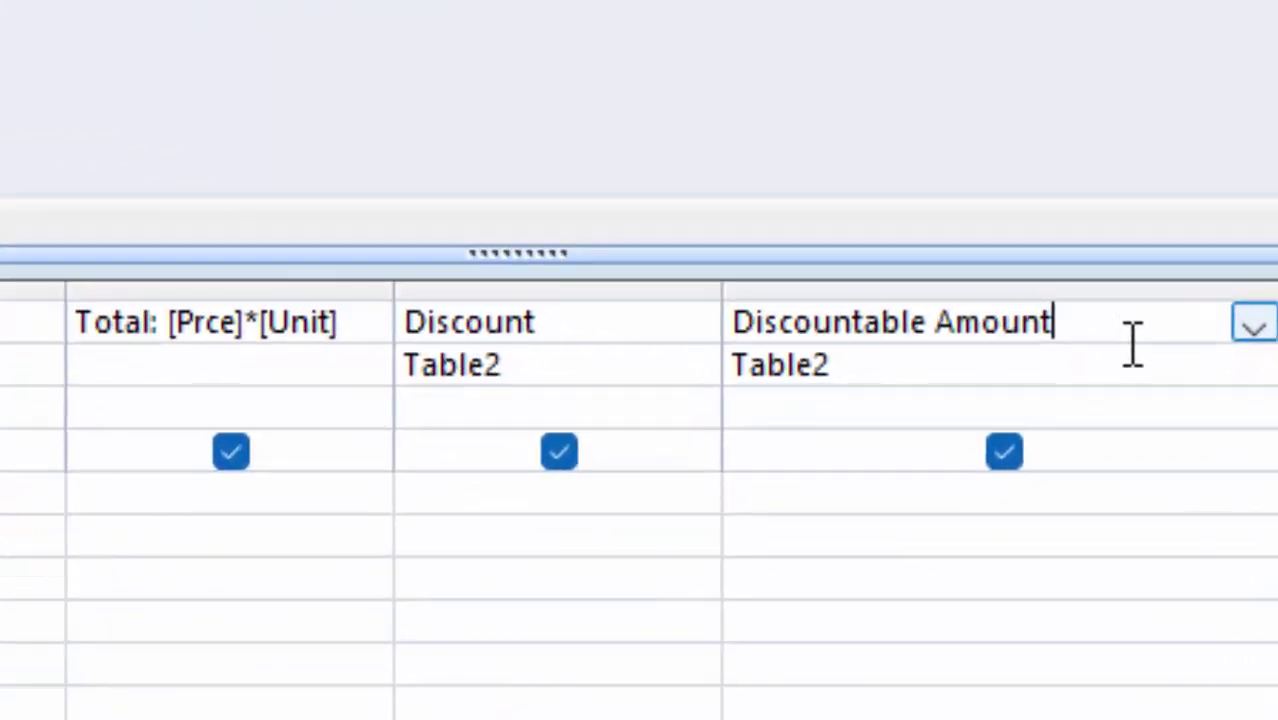
{"action": "type", "text": ":["}
{"action": "type", "text": "T"}
{"action": "type", "text": "otal]"}
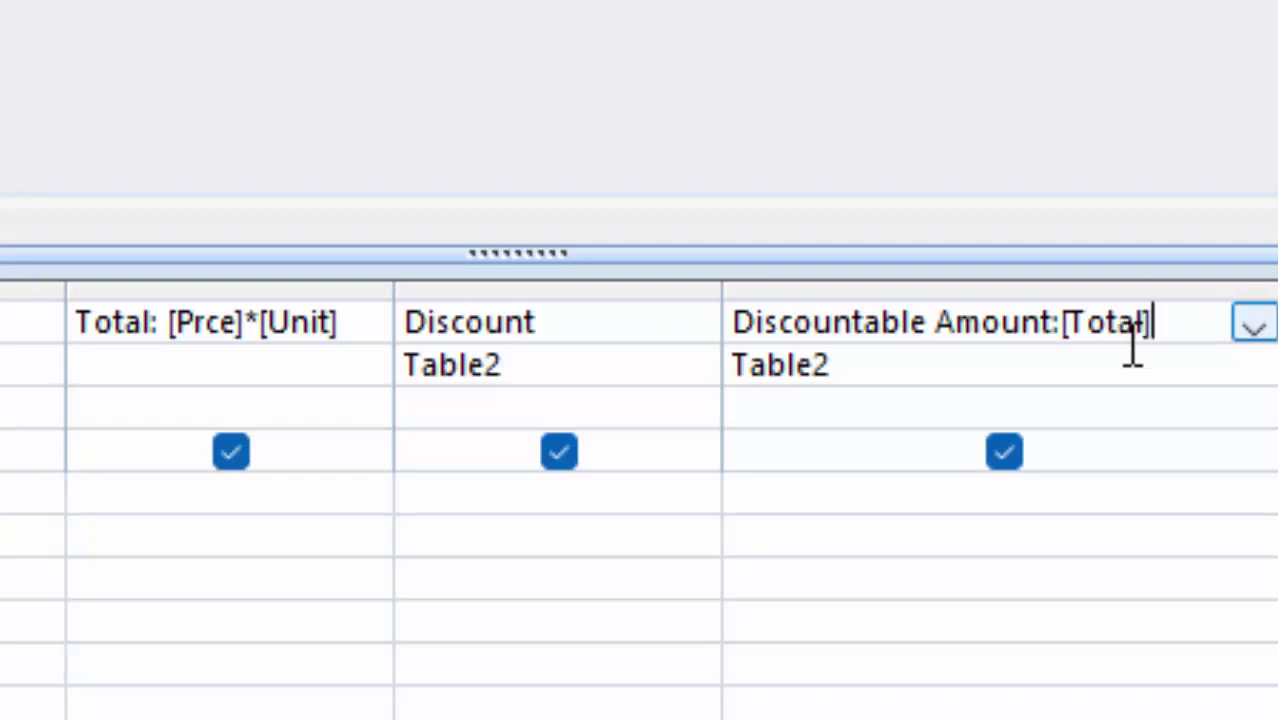
{"action": "type", "text": "*["}
{"action": "type", "text": "S"}
{"action": "key", "text": "BackSpace"}
{"action": "type", "text": "D"}
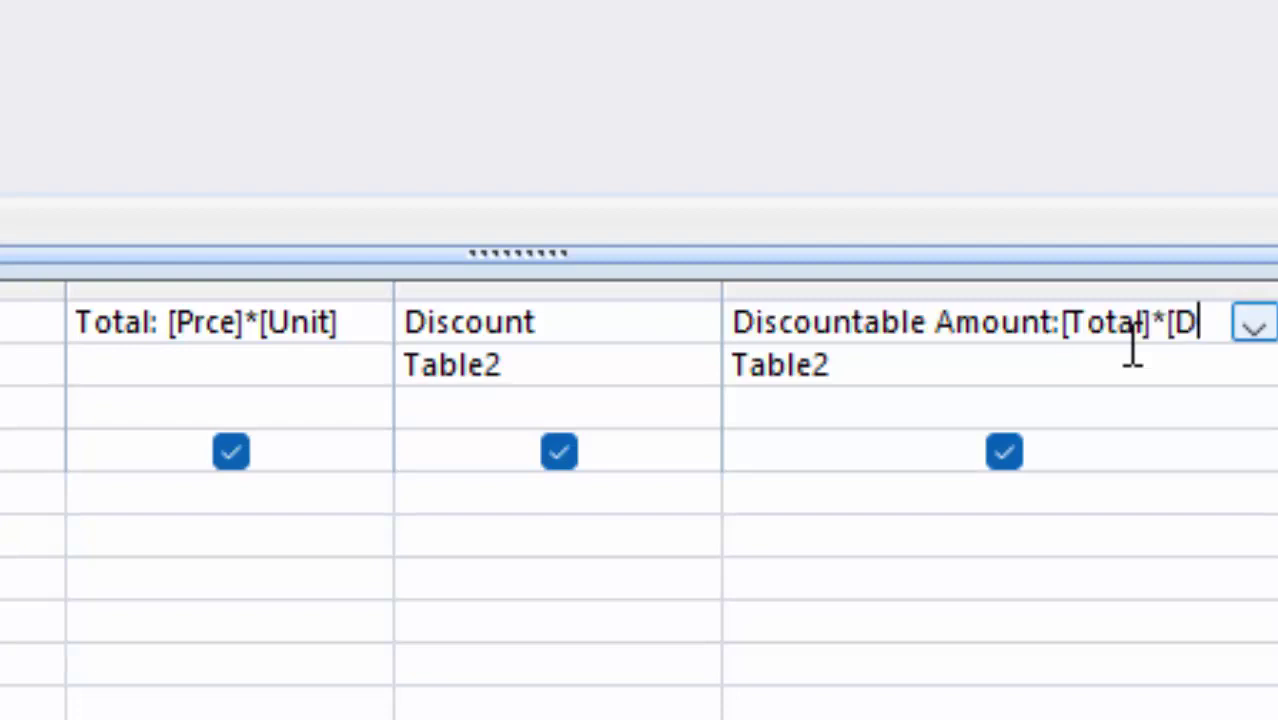
{"action": "type", "text": "isco"}
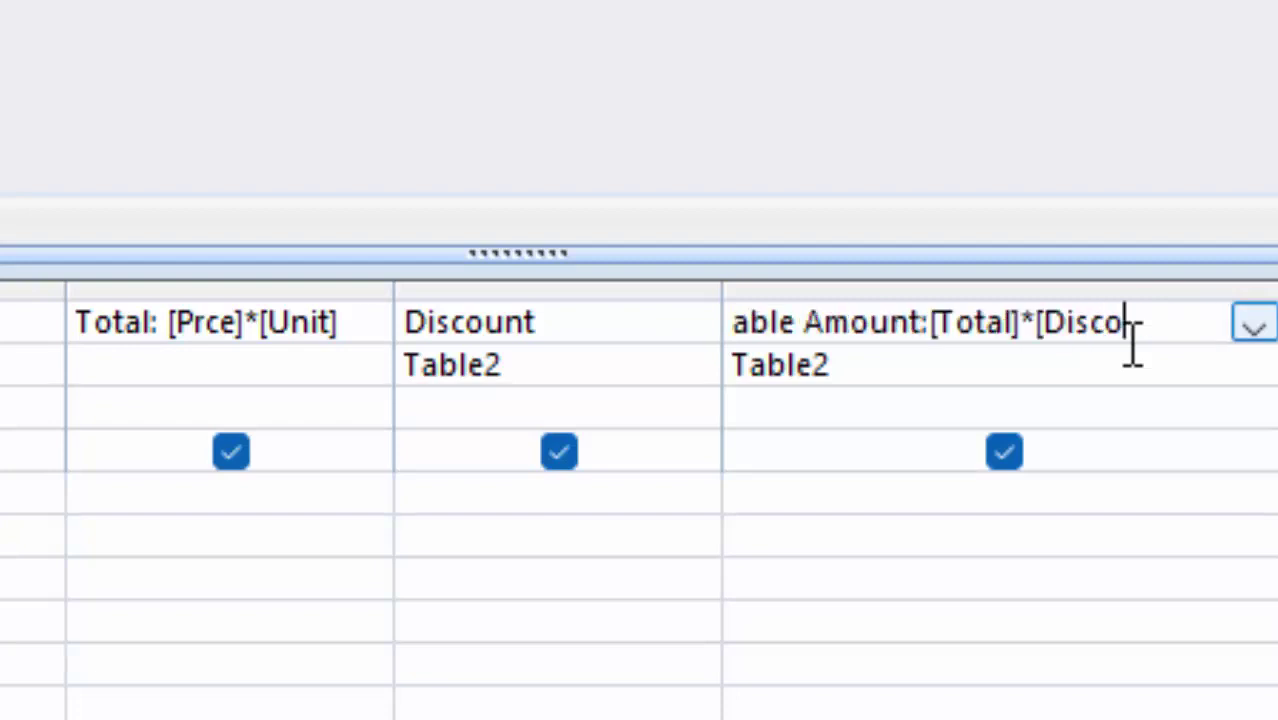
{"action": "type", "text": "unt"}
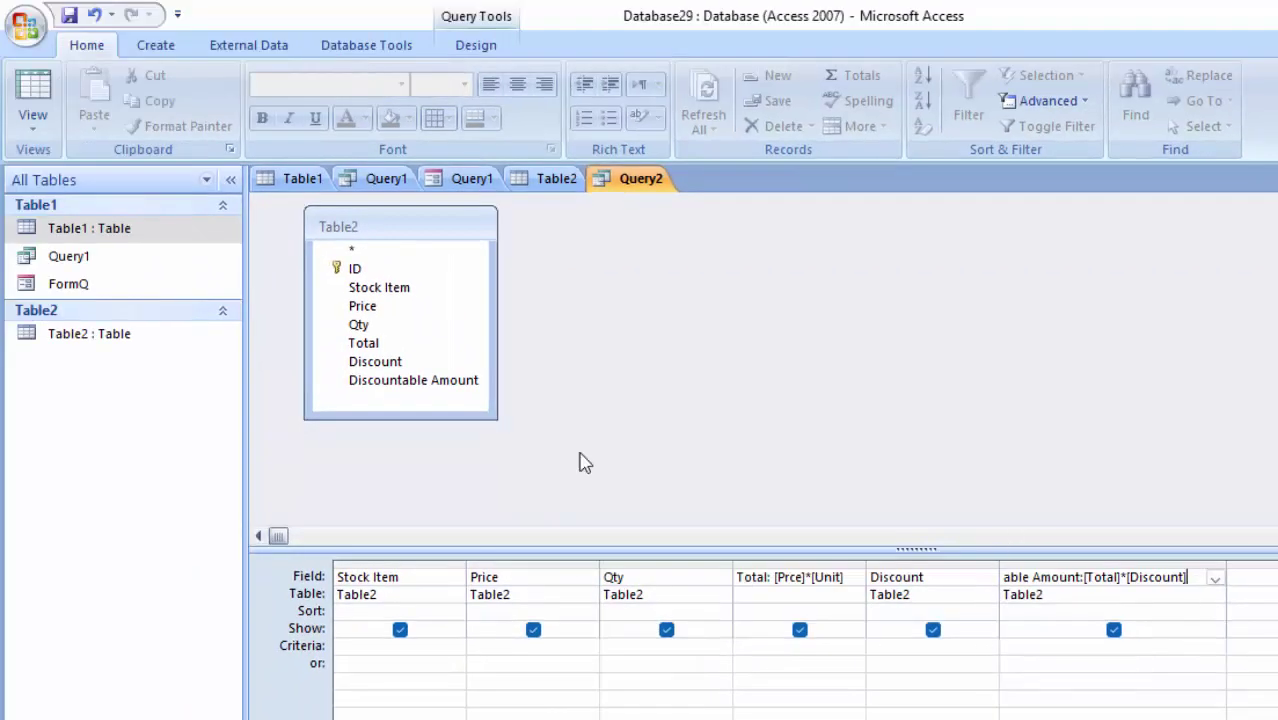
Attempt to run Query2, dismiss the Table2-open error, and correct Prce to Price
{"action": "left_click", "coordinate": [33, 105]}
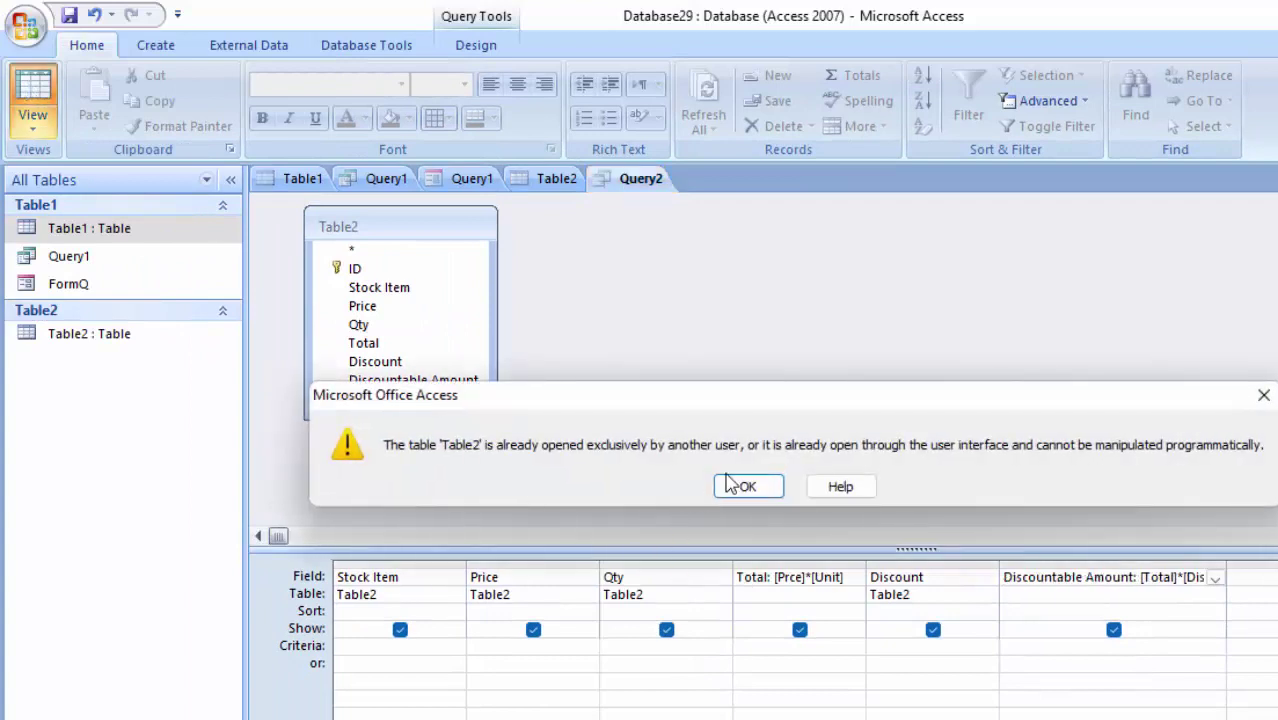
{"action": "left_click", "coordinate": [738, 486]}
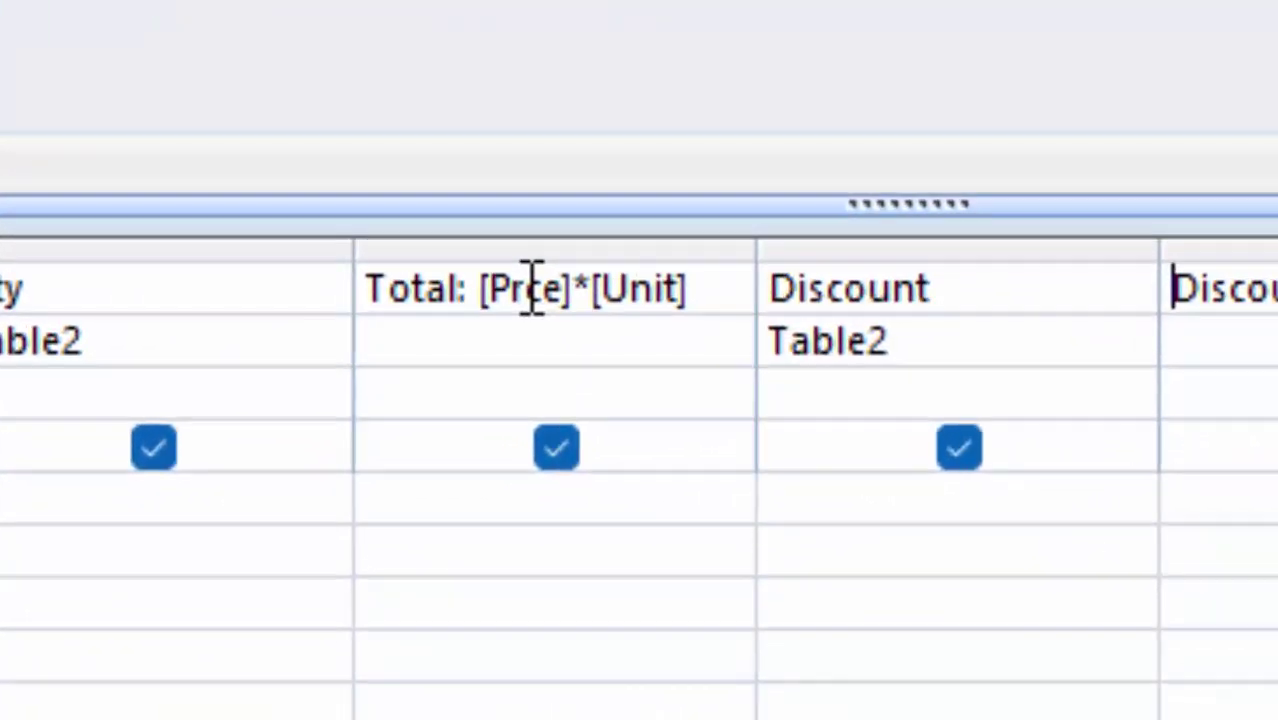
{"action": "left_click", "coordinate": [671, 542]}
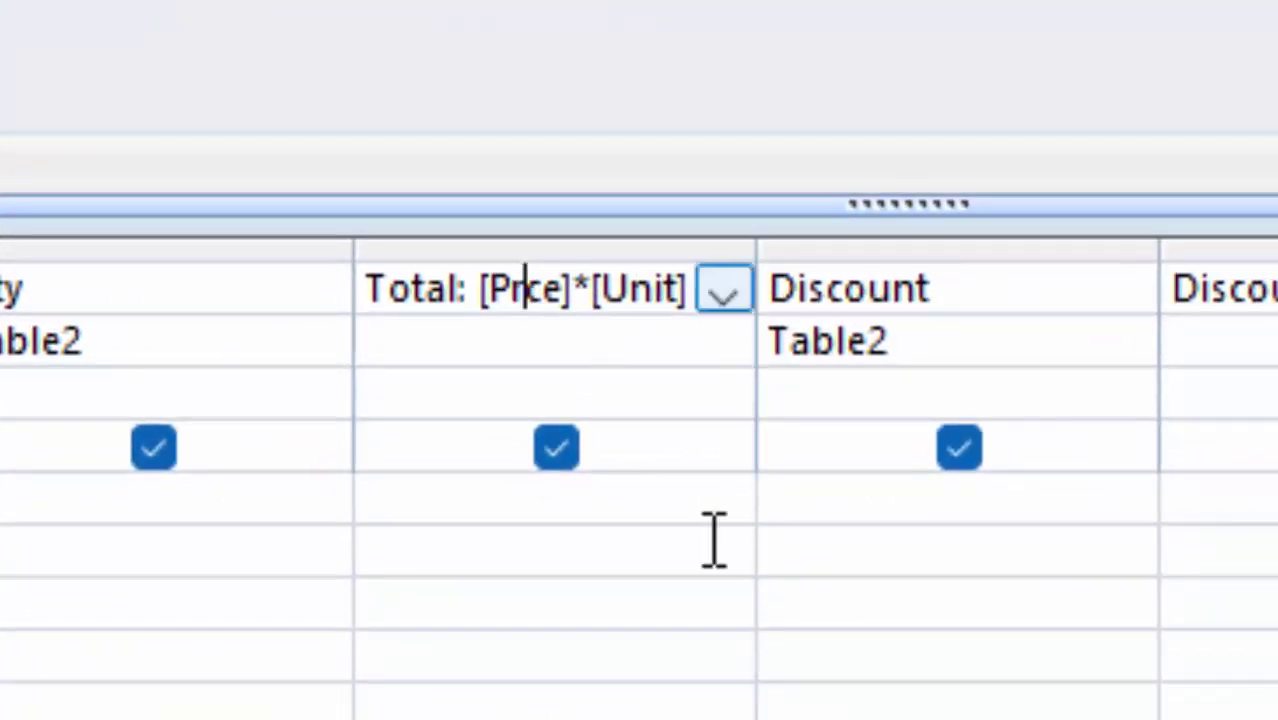
{"action": "type", "text": "i"}
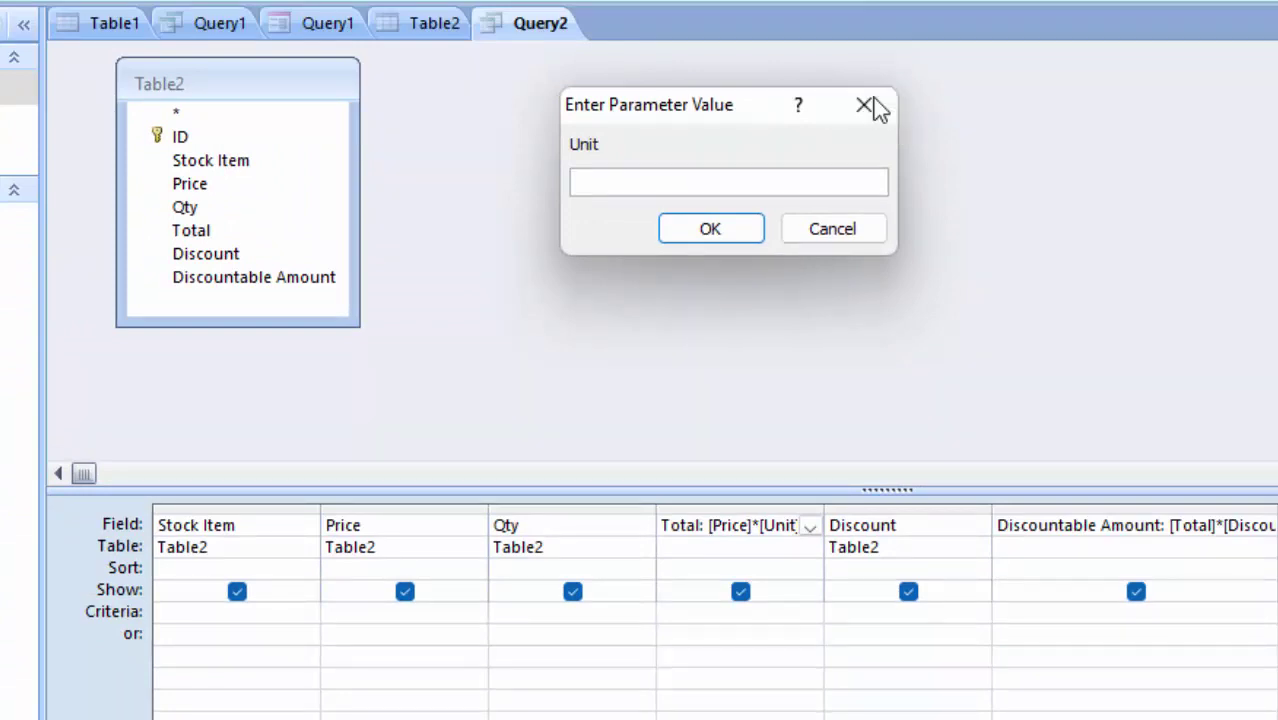
Dismiss the Unit parameter prompt and replace [Unit] with [Qty] in the Total expression
{"action": "left_click", "coordinate": [872, 100]}
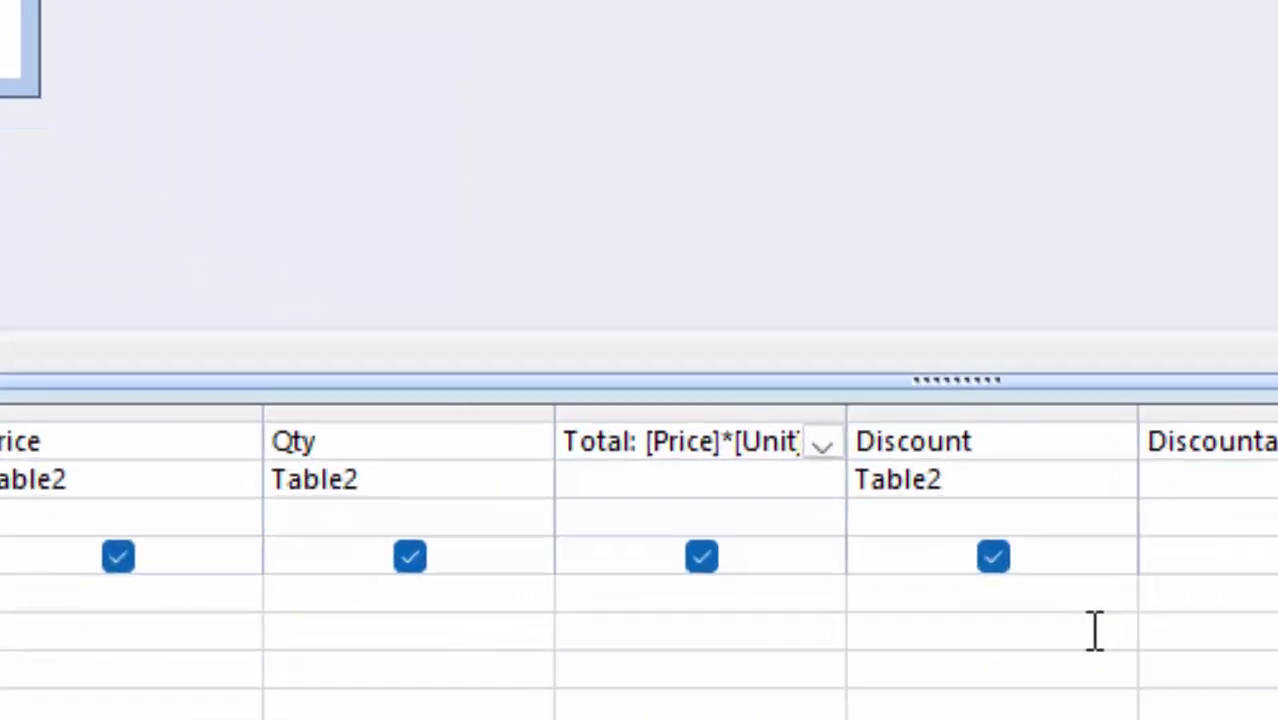
{"action": "key", "text": "BackSpace"}
{"action": "key", "text": "BackSpace"}
{"action": "key", "text": "BackSpace"}
{"action": "key", "text": "BackSpace"}
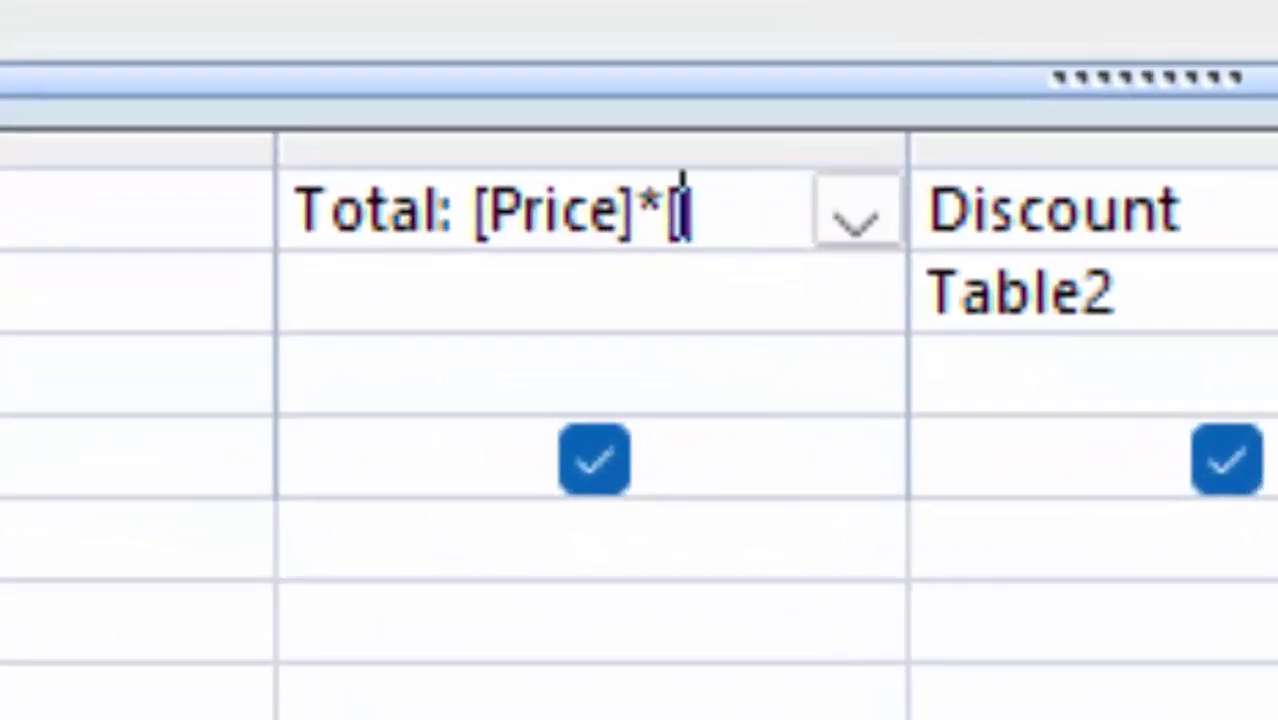
{"action": "key", "text": "BackSpace"}
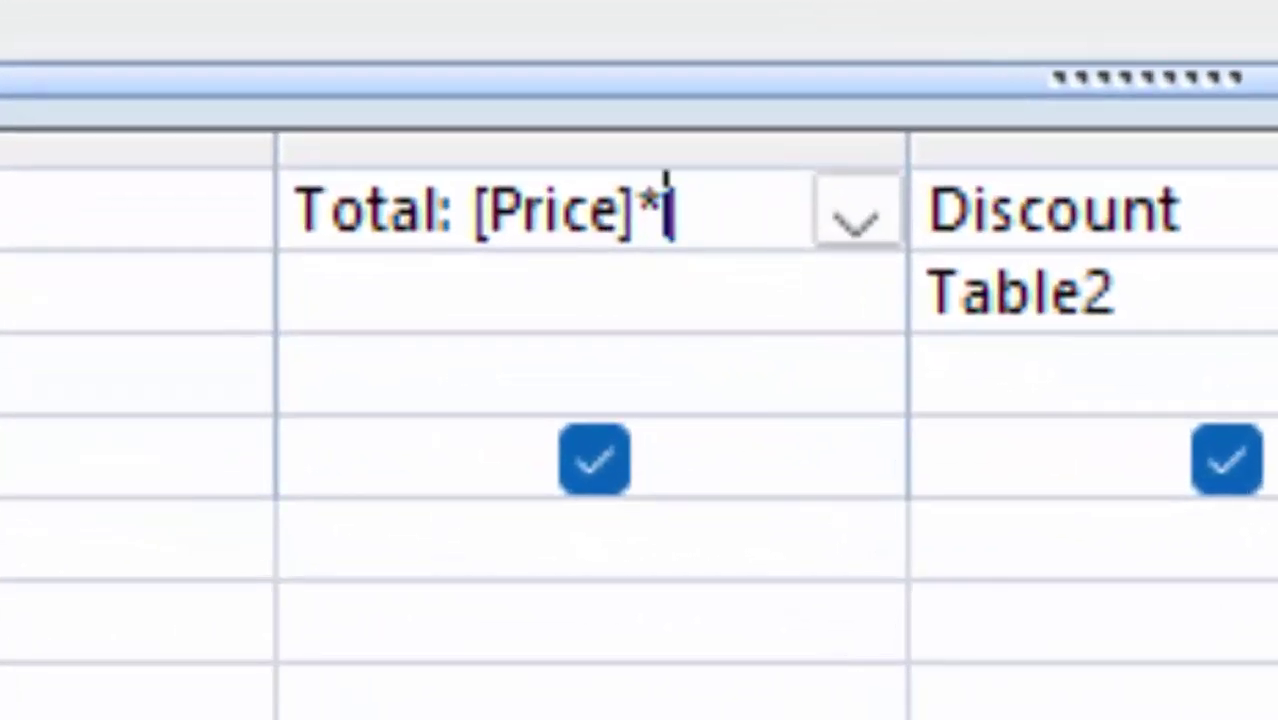
{"action": "type", "text": "][Q"}
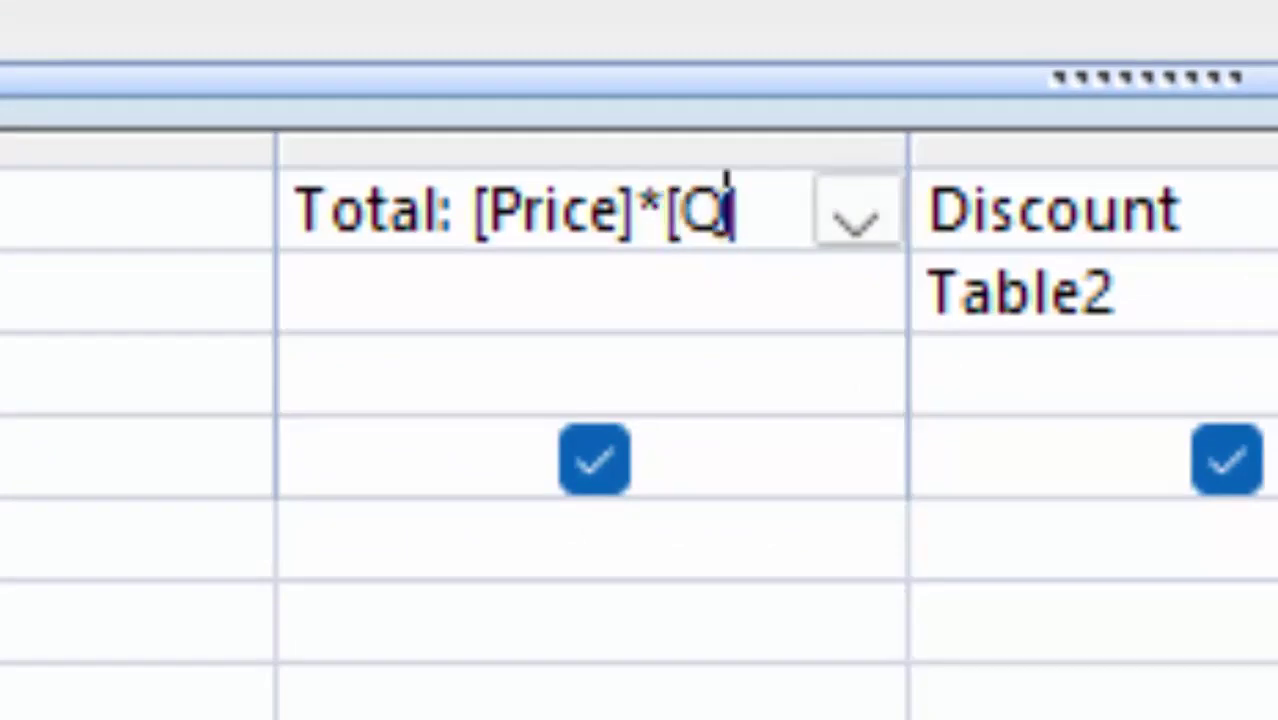
{"action": "type", "text": "ty"}
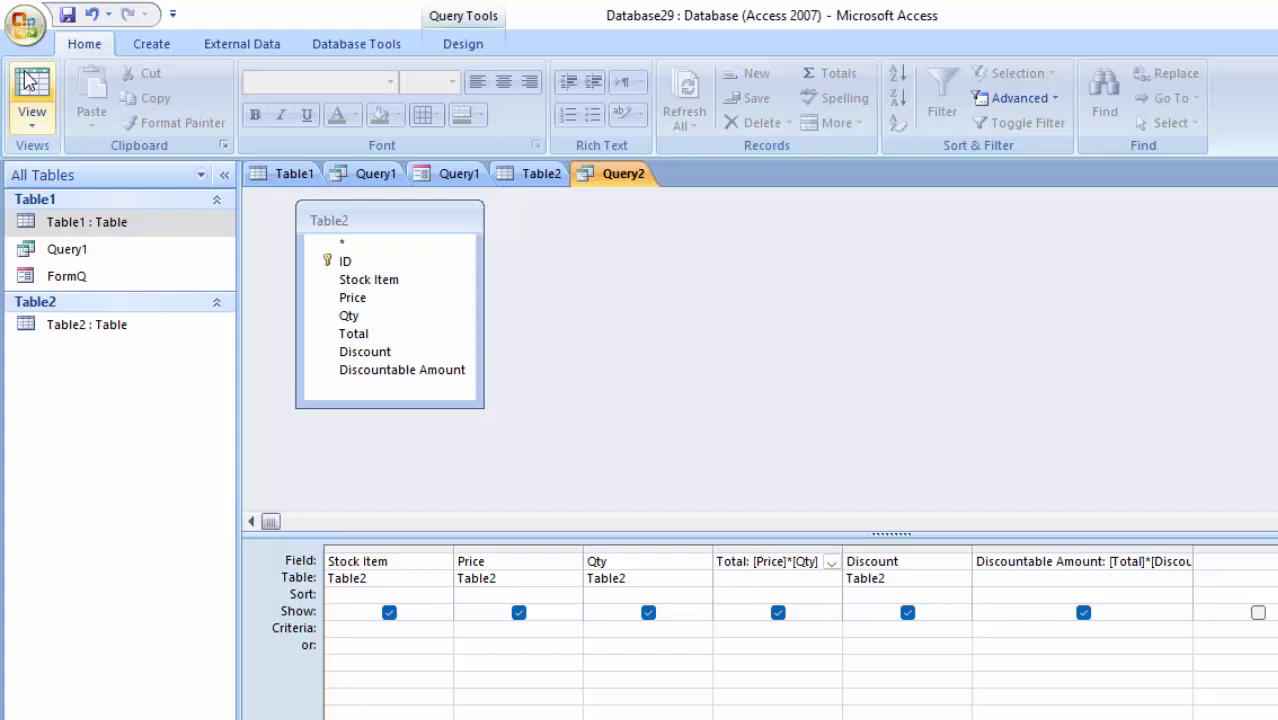
Show Query2 as a datasheet and enter the Rice record: price 30, quantity 600, discount 5%
{"action": "left_click", "coordinate": [31, 92]}
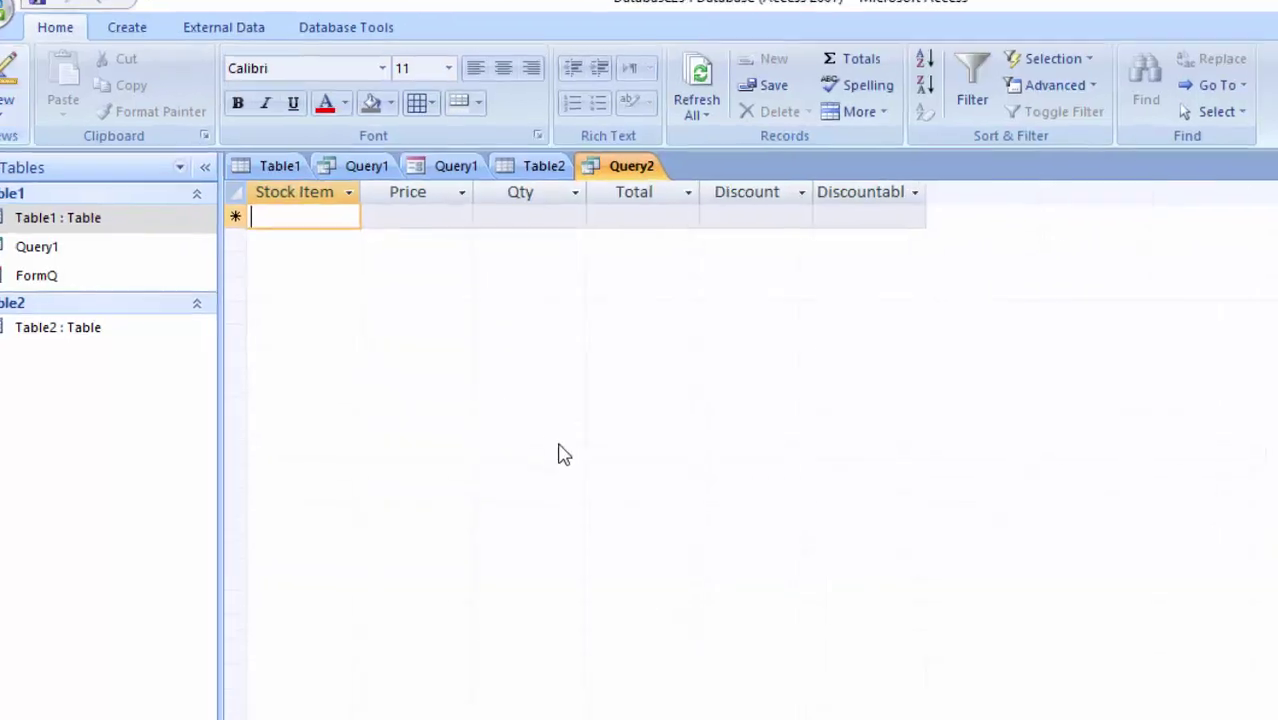
{"action": "mouse_move", "coordinate": [1170, 138]}
{"action": "left_mouse_down"}
{"action": "mouse_move", "coordinate": [1276, 240]}
{"action": "mouse_move", "coordinate": [1276, 200]}
{"action": "left_mouse_up"}
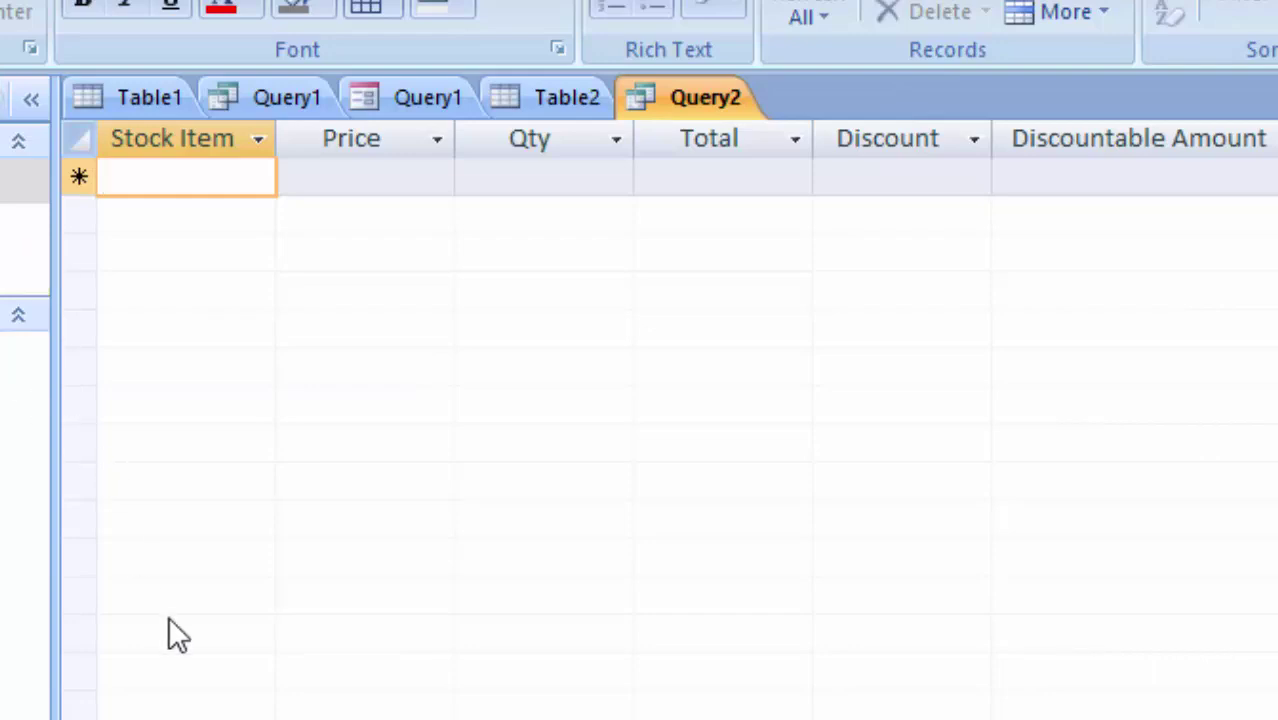
{"action": "type", "text": "R"}
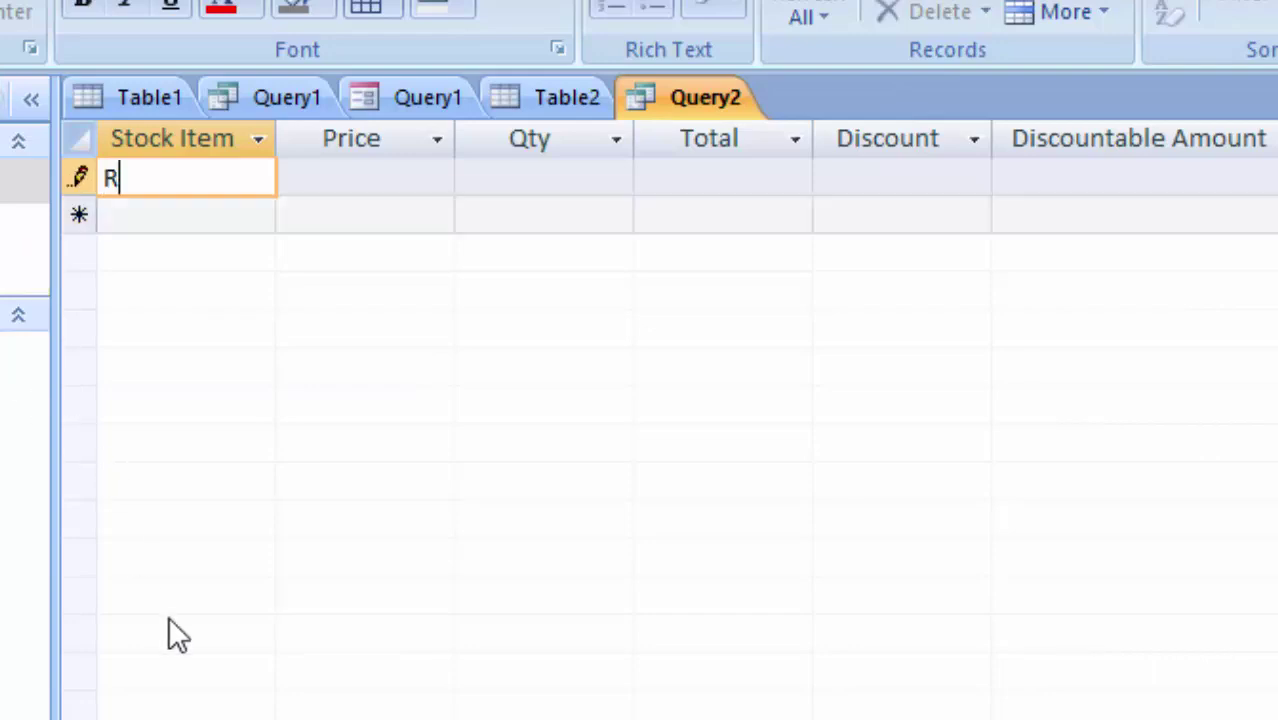
{"action": "type", "text": "ice"}
{"action": "key", "text": "Tab"}
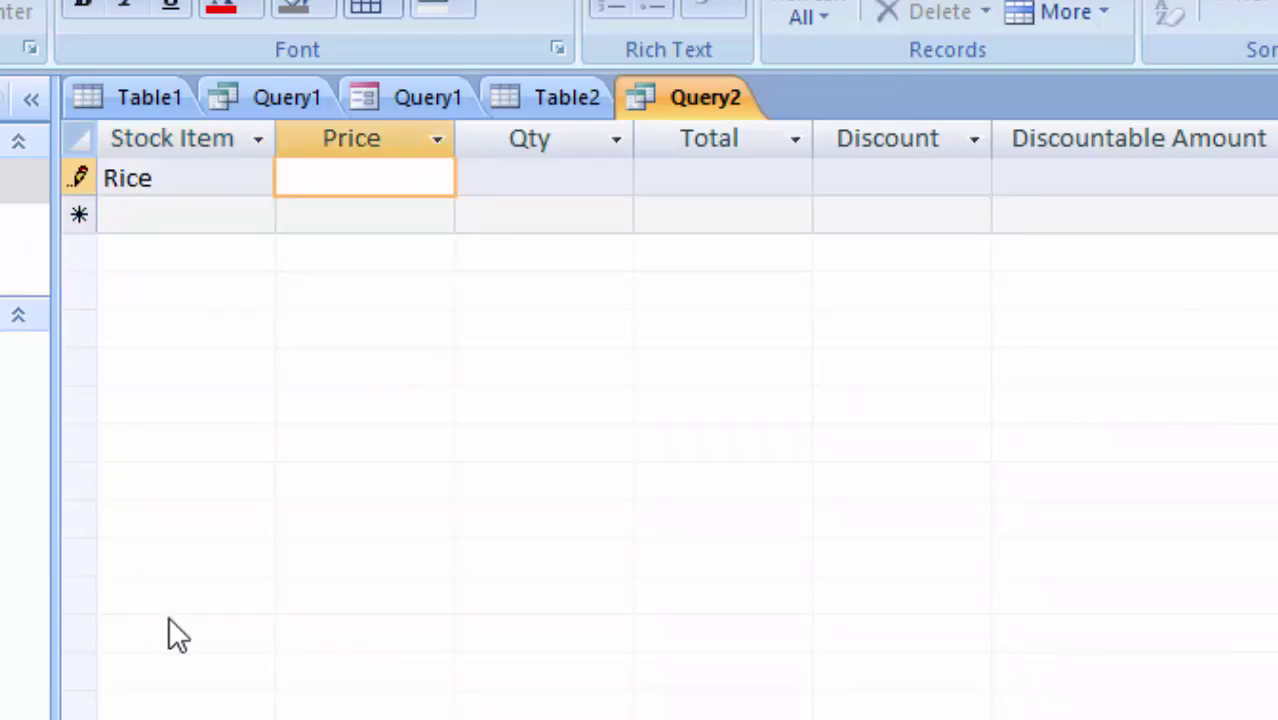
{"action": "type", "text": "30"}
{"action": "key", "text": "Tab"}
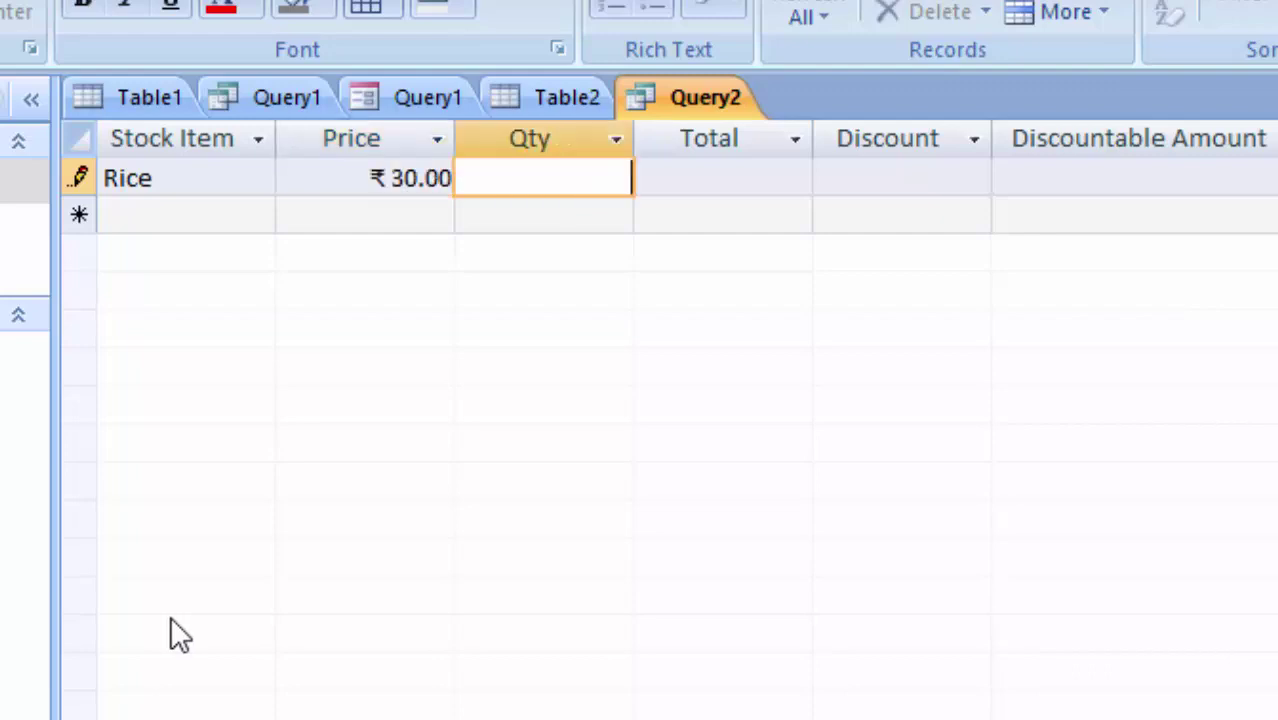
{"action": "type", "text": "6"}
{"action": "type", "text": "00"}
{"action": "key", "text": "Tab"}
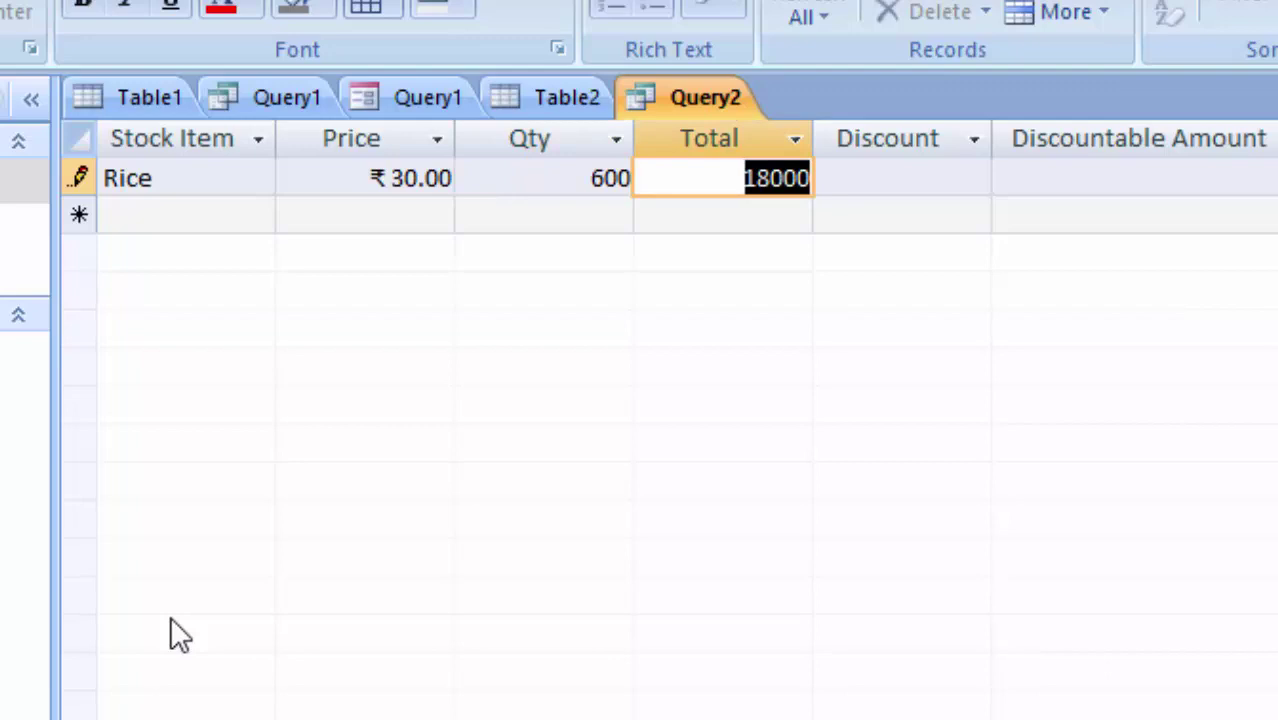
{"action": "key", "text": "Tab"}
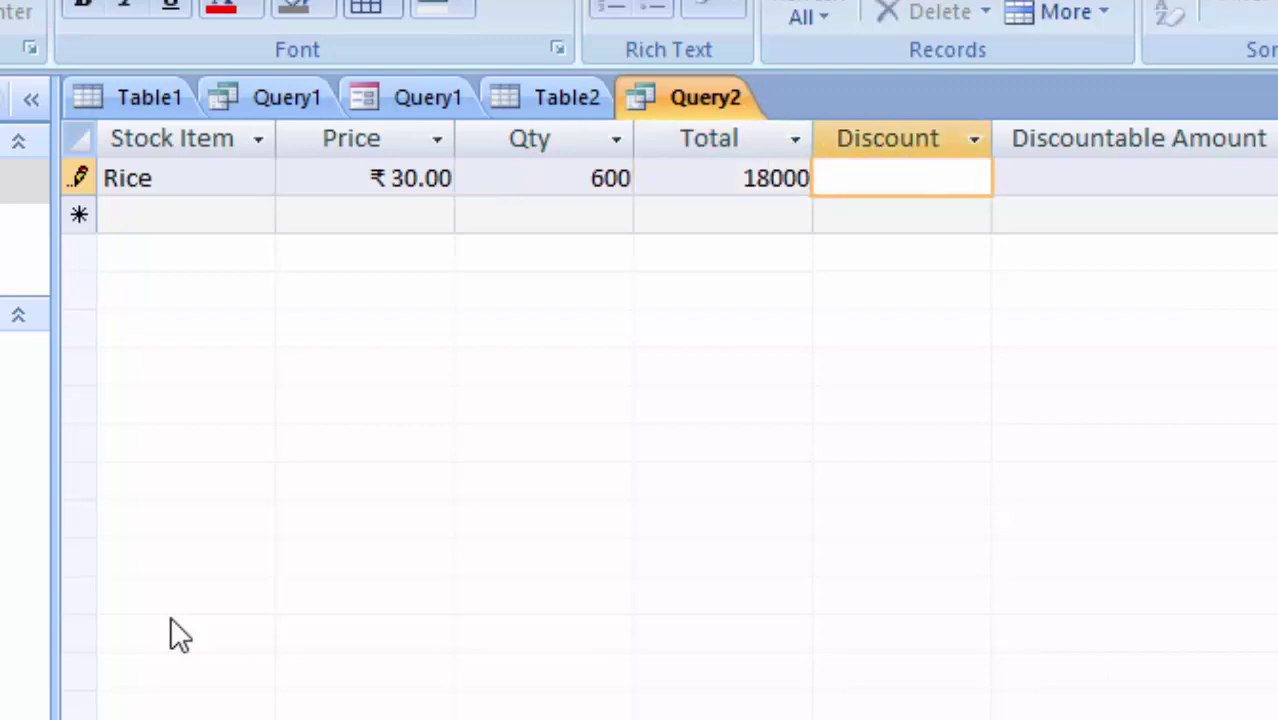
{"action": "type", "text": "5"}
{"action": "key", "text": "Tab"}
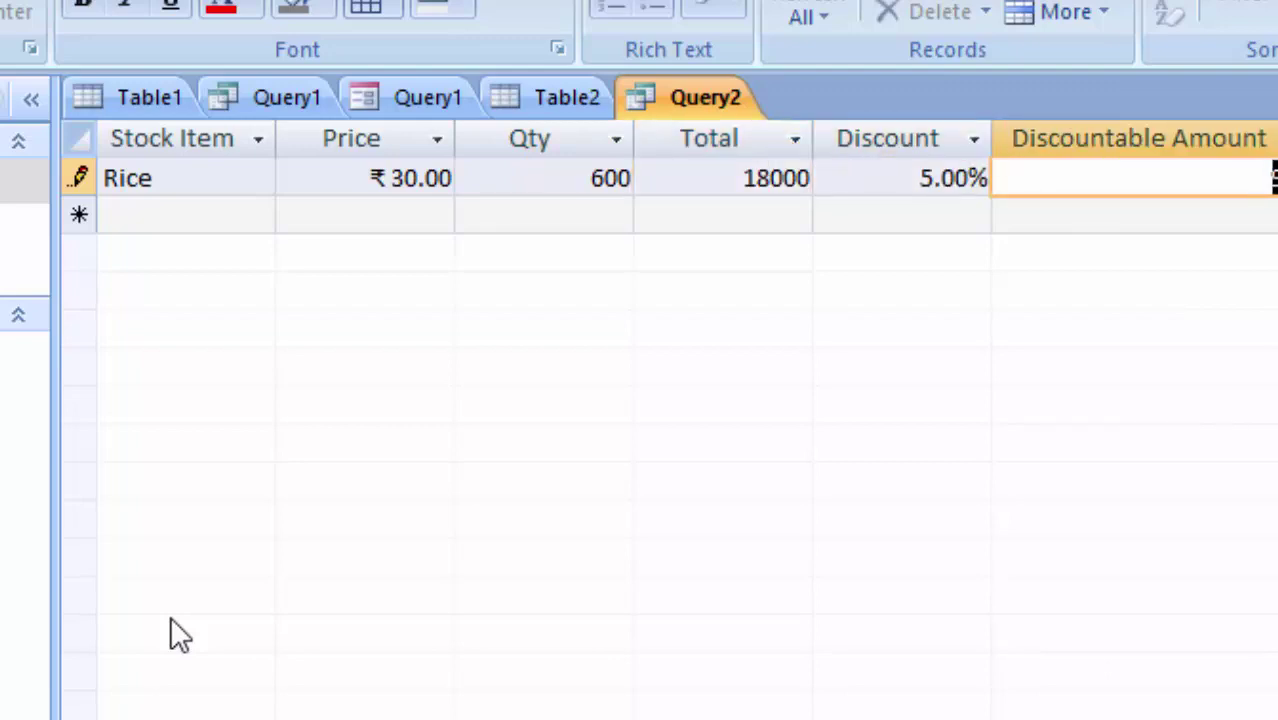
{"action": "key", "text": "Tab"}
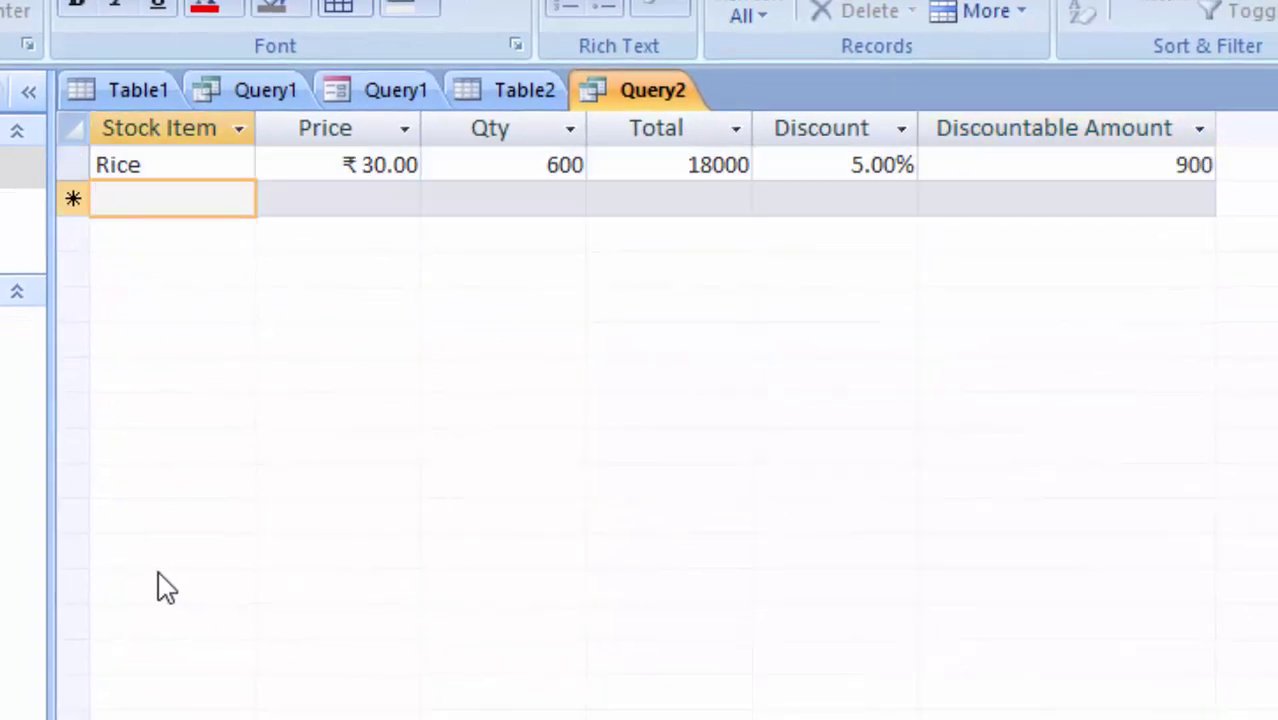
Enter the Pulse record with price 110, quantity 500 and discount 3%
{"action": "type", "text": "Pulse"}
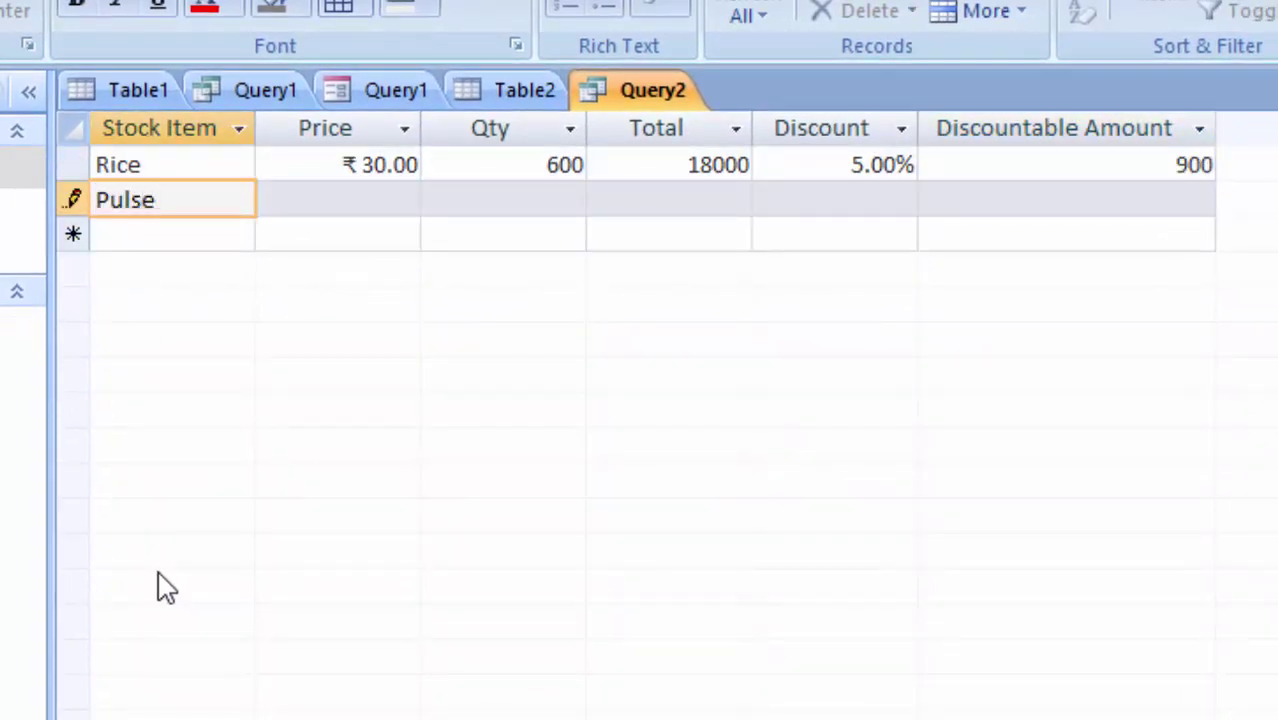
{"action": "key", "text": "Tab"}
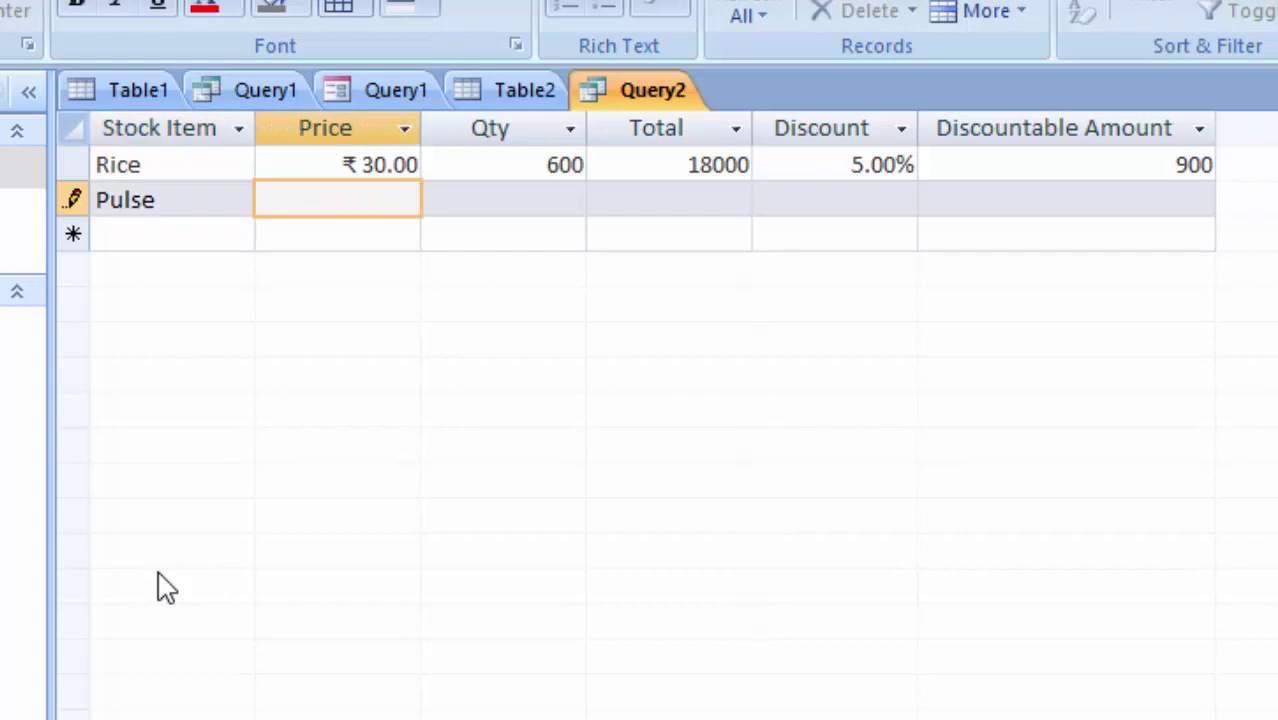
{"action": "type", "text": "110"}
{"action": "key", "text": "Tab"}
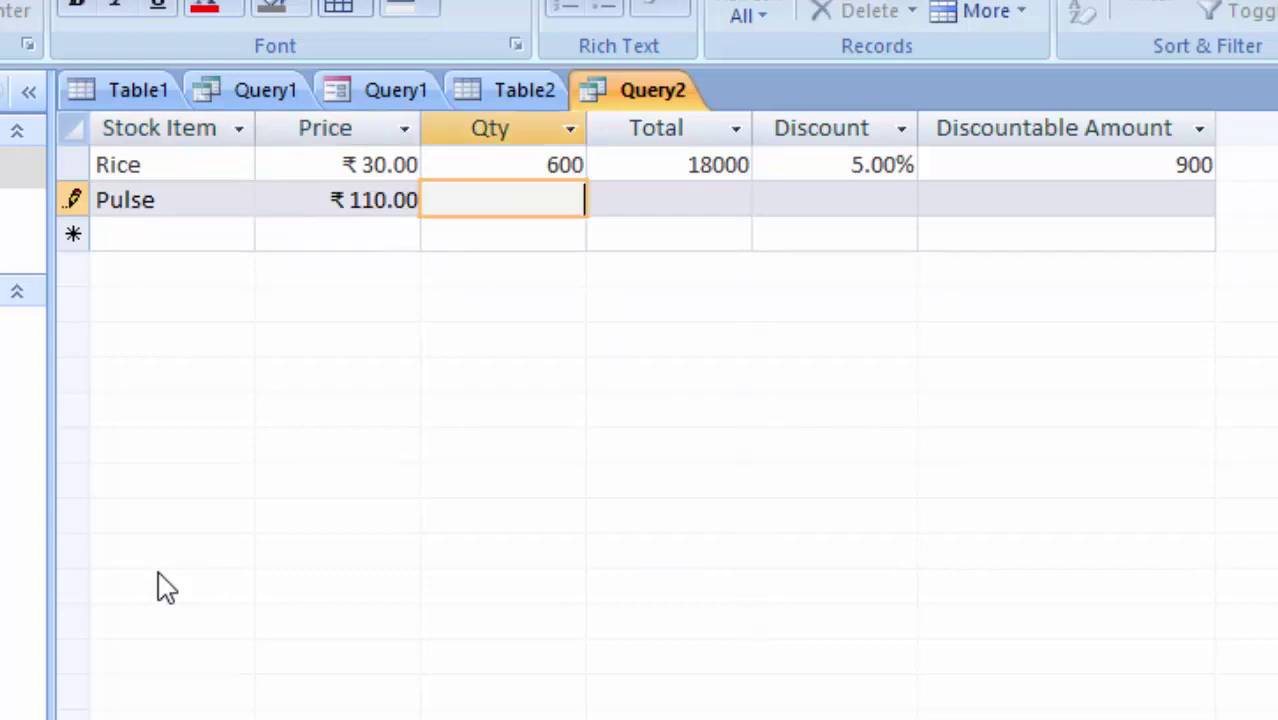
{"action": "type", "text": "500"}
{"action": "key", "text": "Tab"}
{"action": "key", "text": "Tab"}
{"action": "type", "text": "3%"}
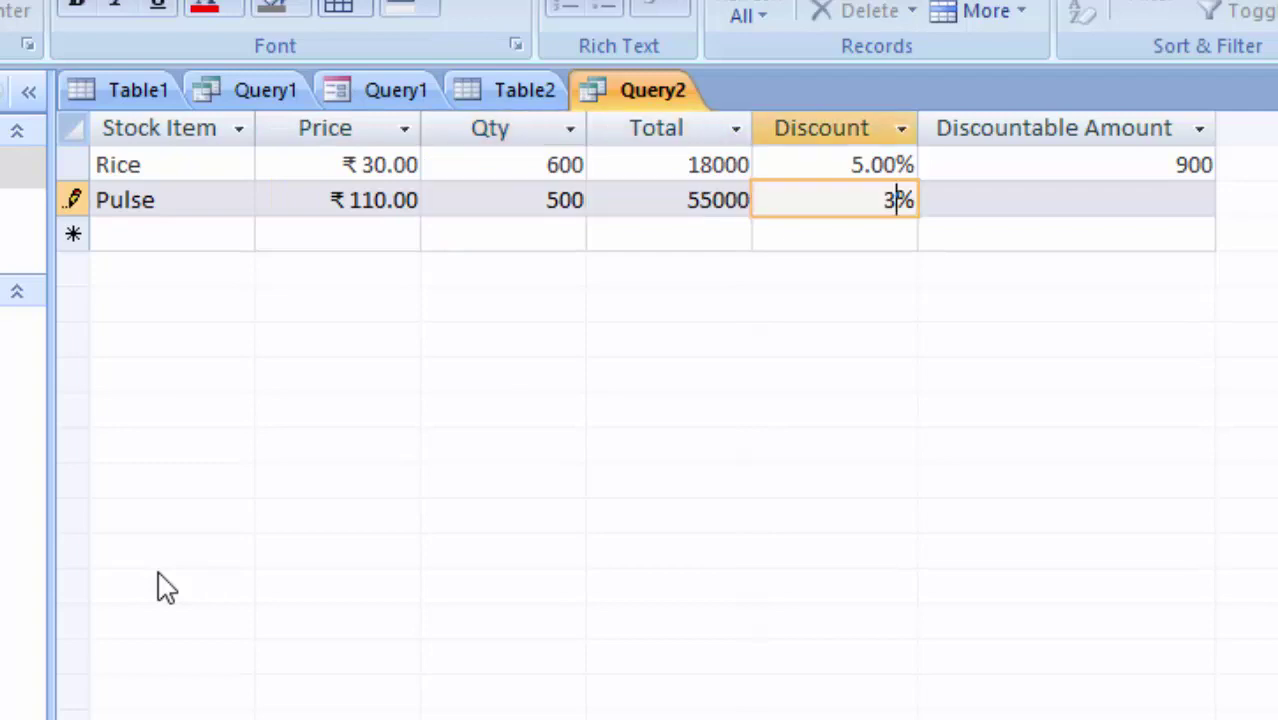
{"action": "key", "text": "Tab"}
{"action": "key", "text": "Tab"}
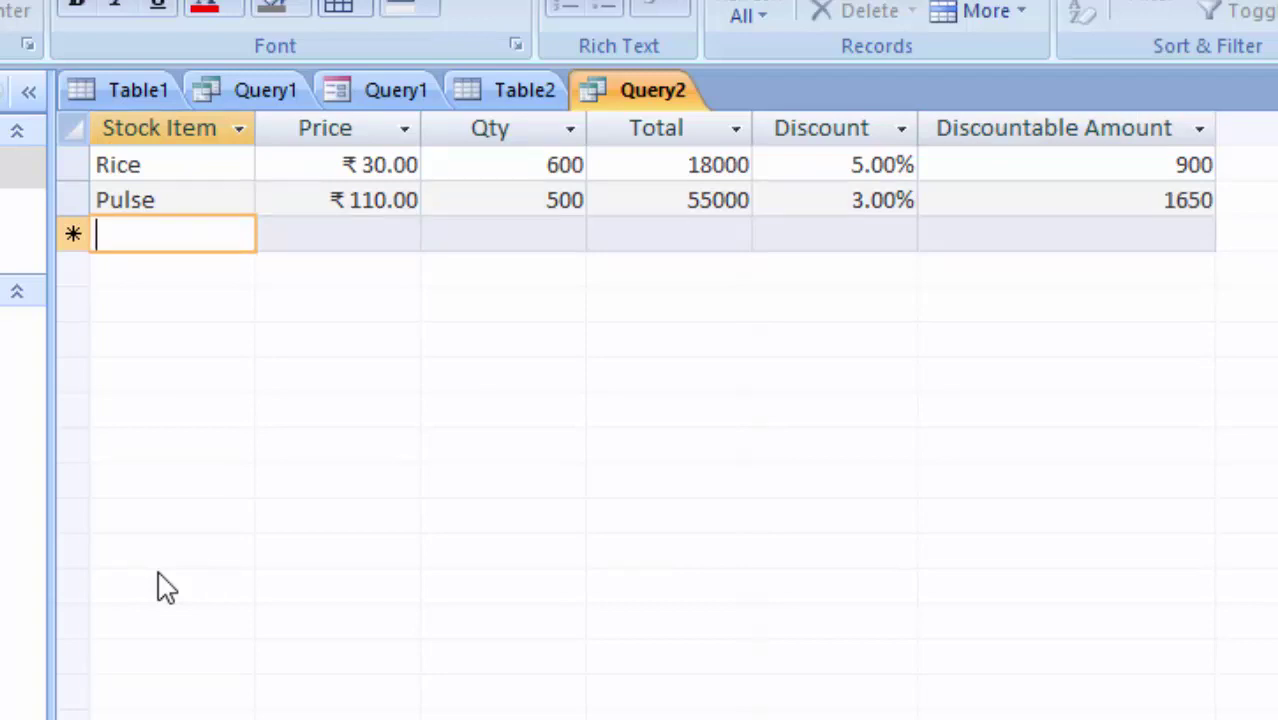
Enter the Mustered Oil record with price 185, quantity 400 and discount 4%
{"action": "type", "text": "Must"}
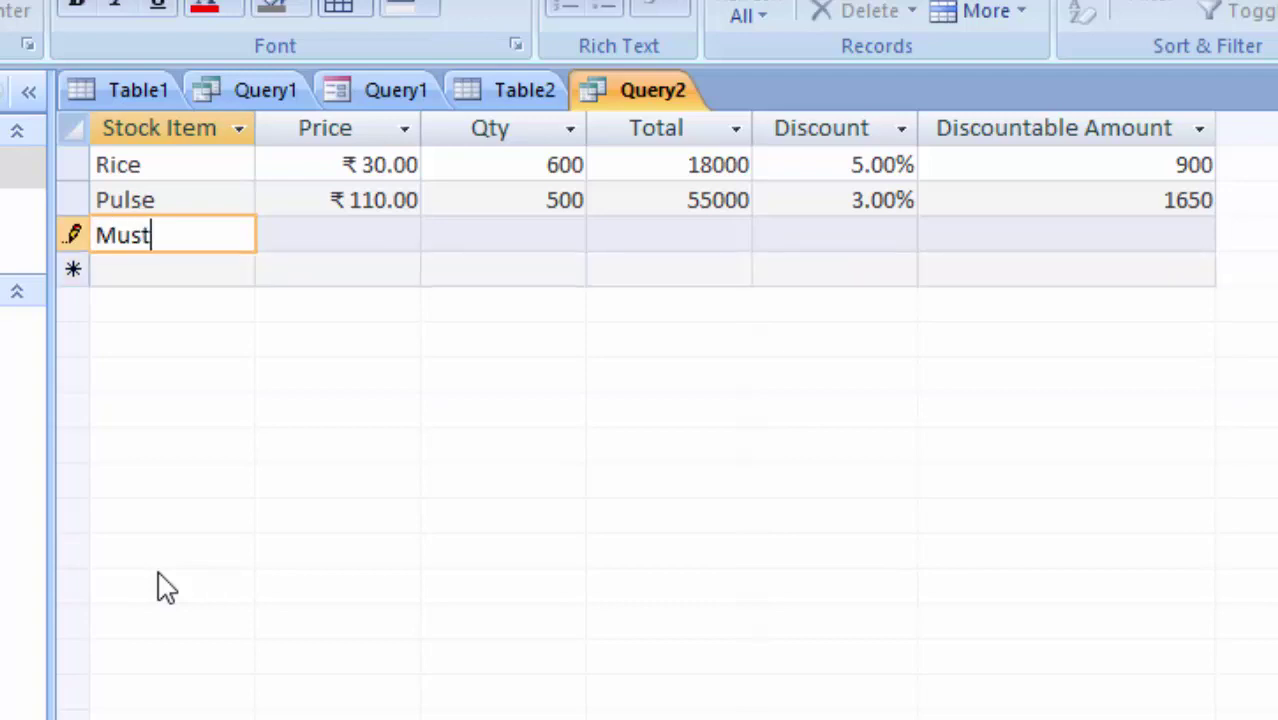
{"action": "type", "text": "ered O"}
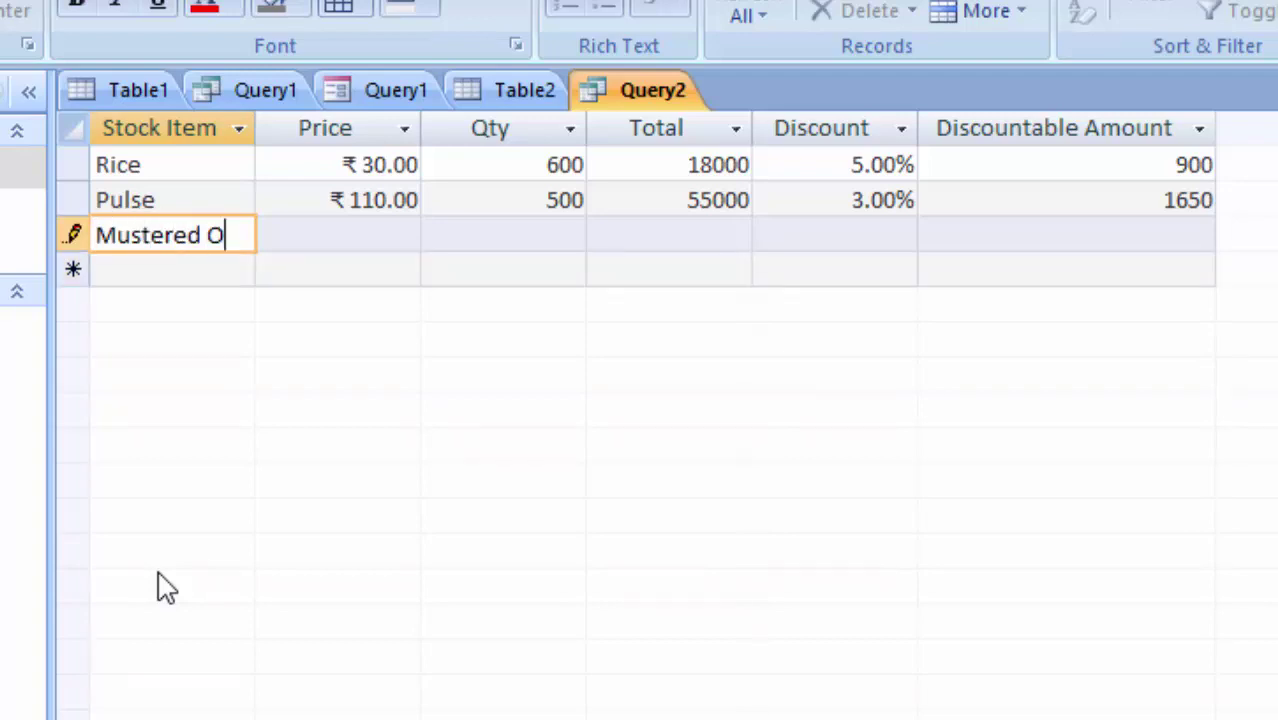
{"action": "type", "text": "il"}
{"action": "key", "text": "Tab"}
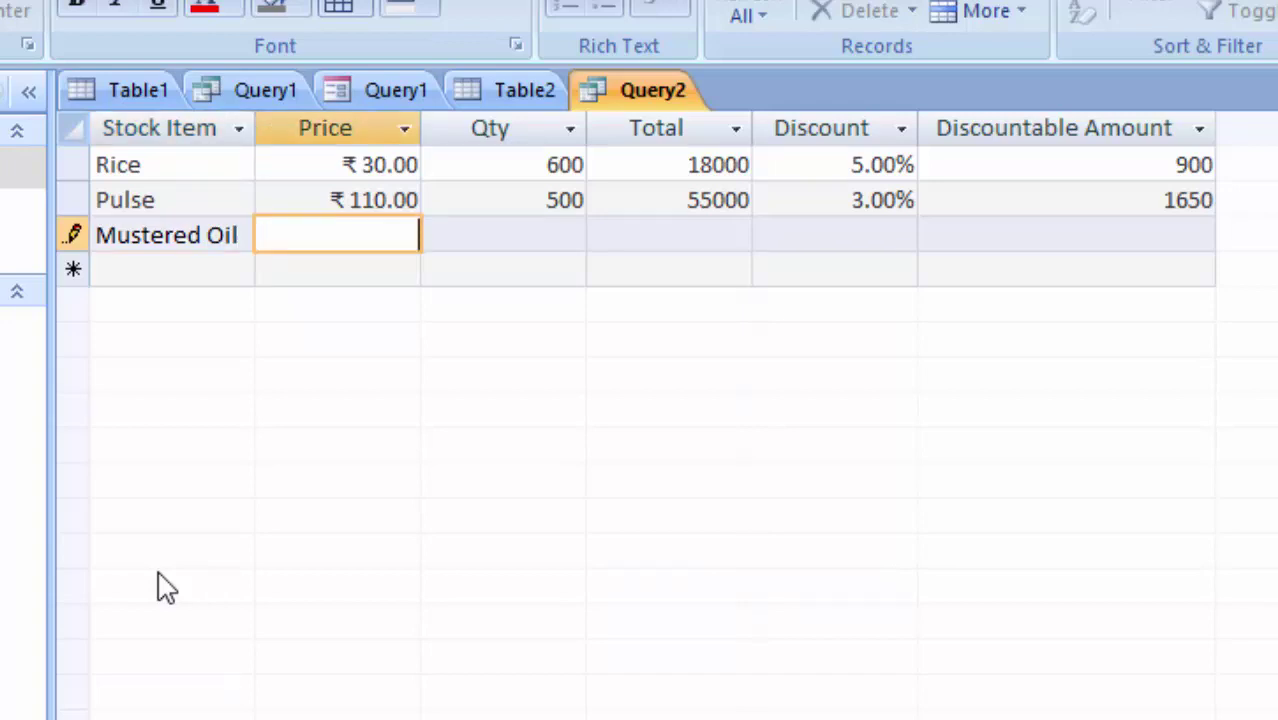
{"action": "type", "text": "18"}
{"action": "type", "text": "5"}
{"action": "key", "text": "Tab"}
{"action": "type", "text": "4"}
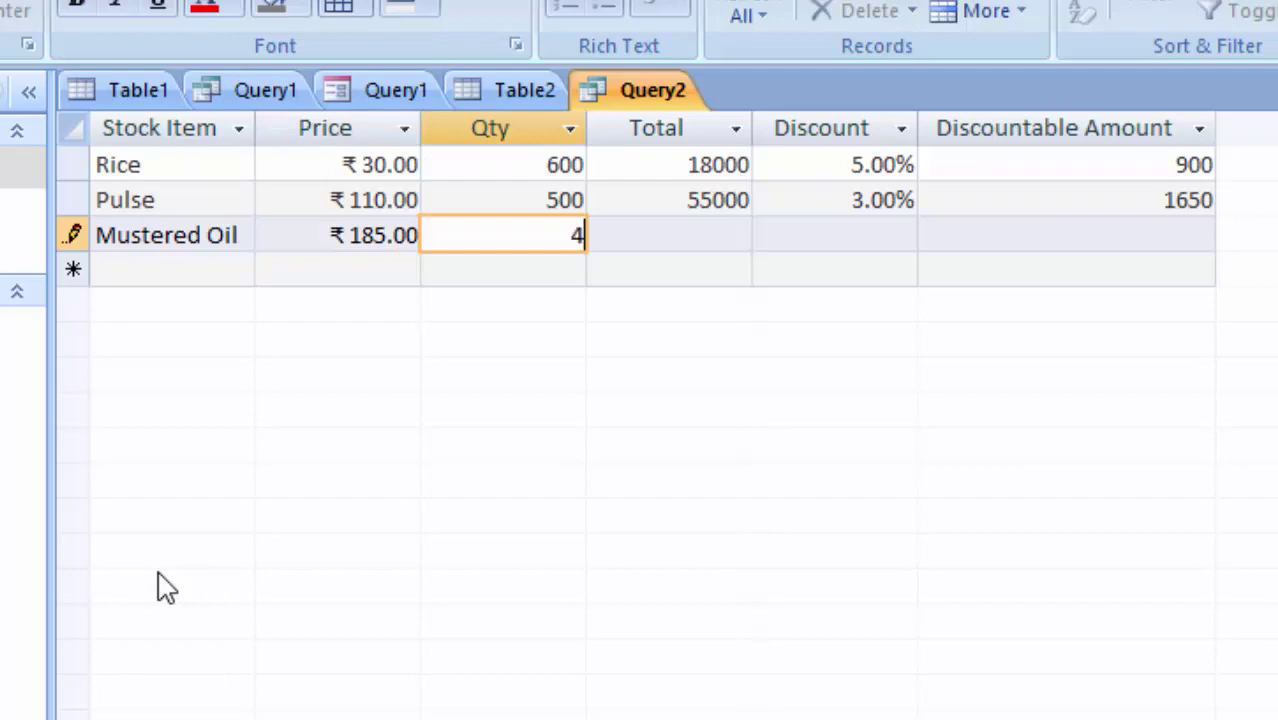
{"action": "type", "text": "00"}
{"action": "key", "text": "Tab"}
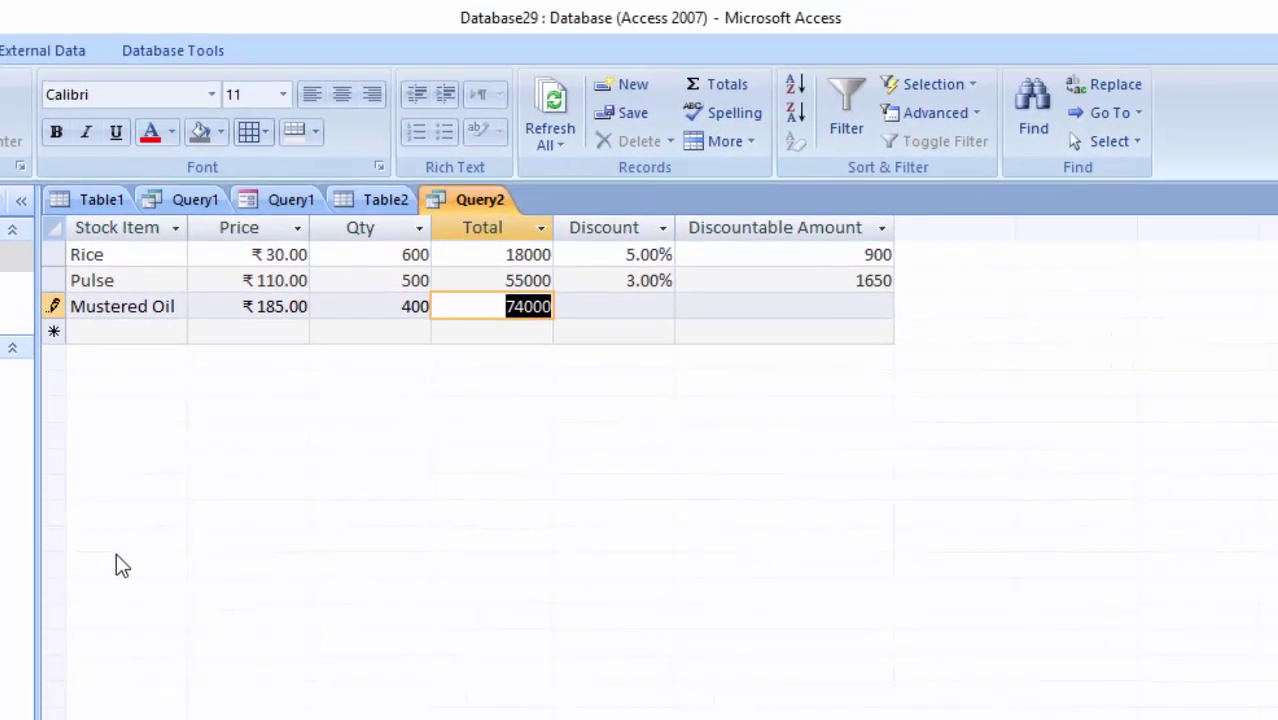
{"action": "key", "text": "Tab"}
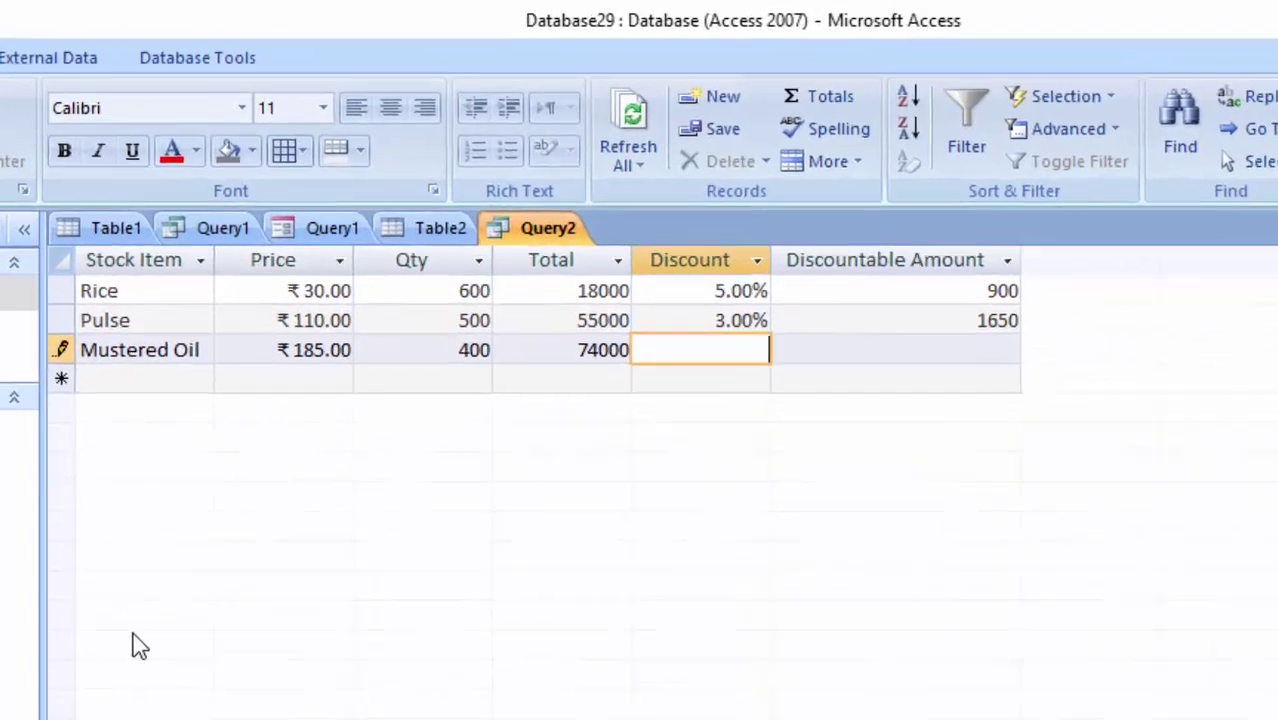
{"action": "type", "text": "4"}
{"action": "key", "text": "Tab"}
{"action": "key", "text": "Tab"}
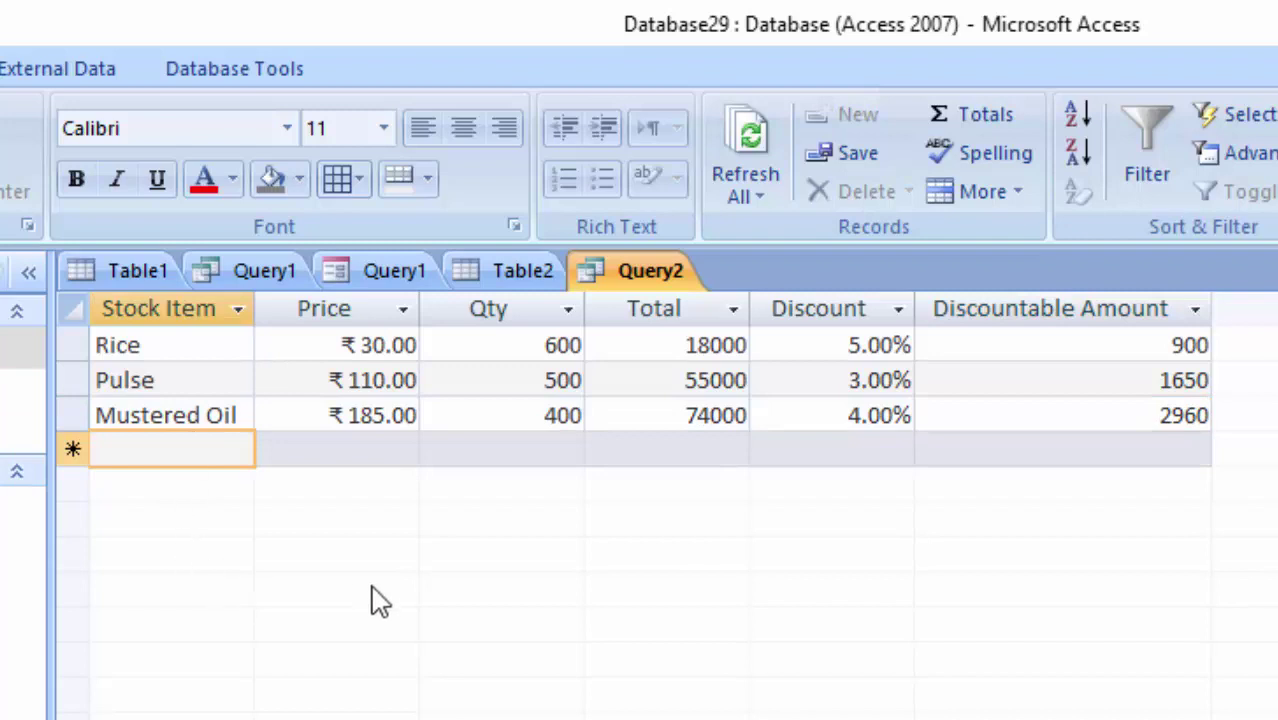
{"action": "left_click", "coordinate": [972, 117]}
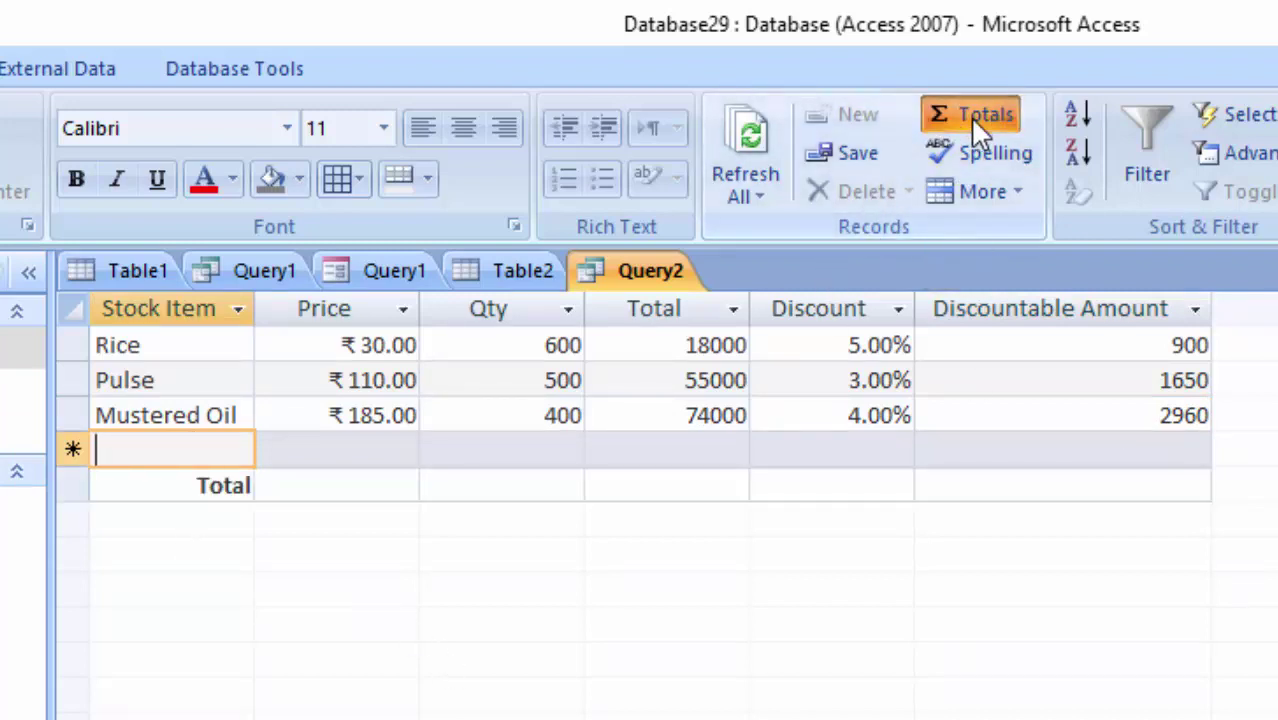
{"action": "left_click", "coordinate": [268, 485]}
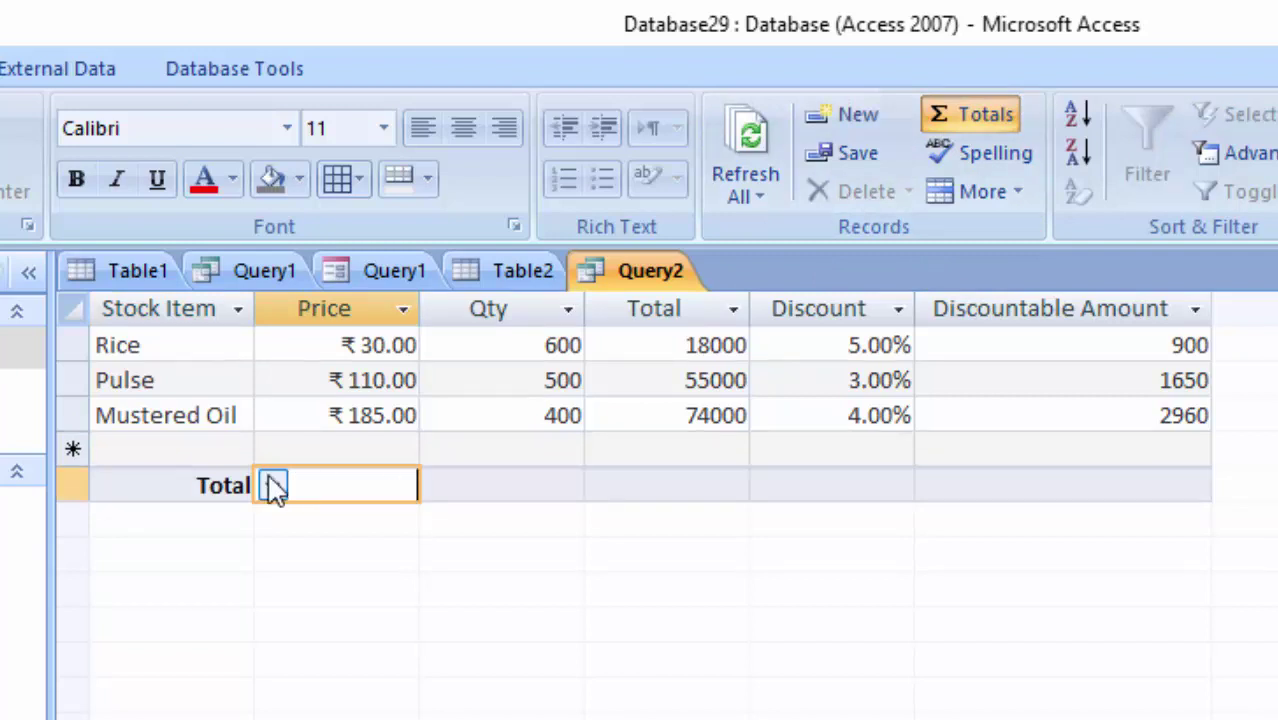
{"action": "left_click", "coordinate": [273, 485]}
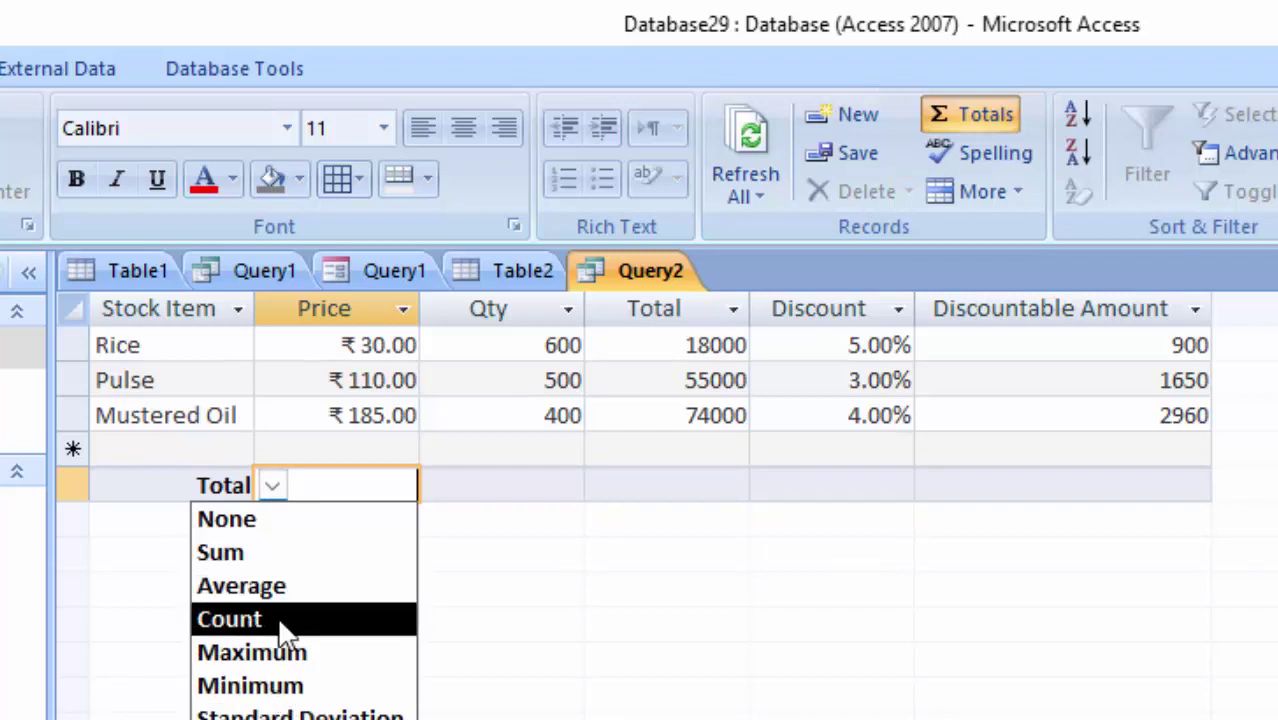
{"action": "left_click", "coordinate": [389, 272]}
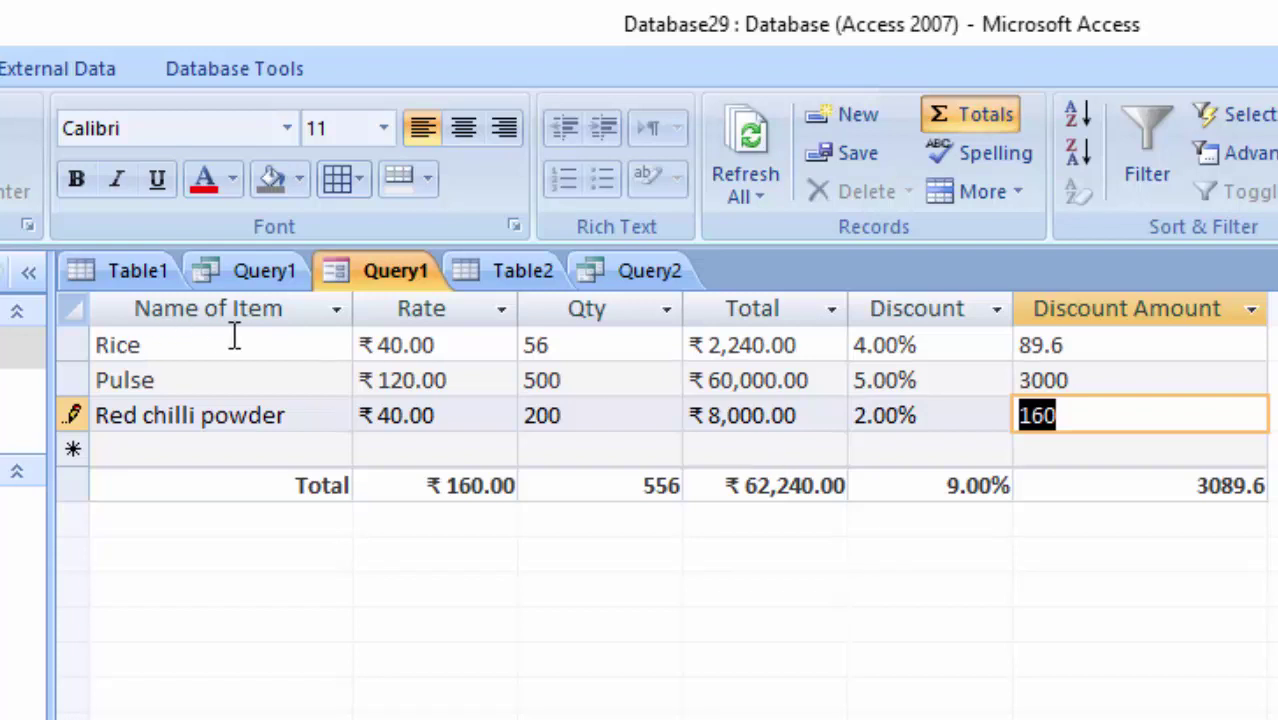
{"action": "left_click", "coordinate": [628, 276]}
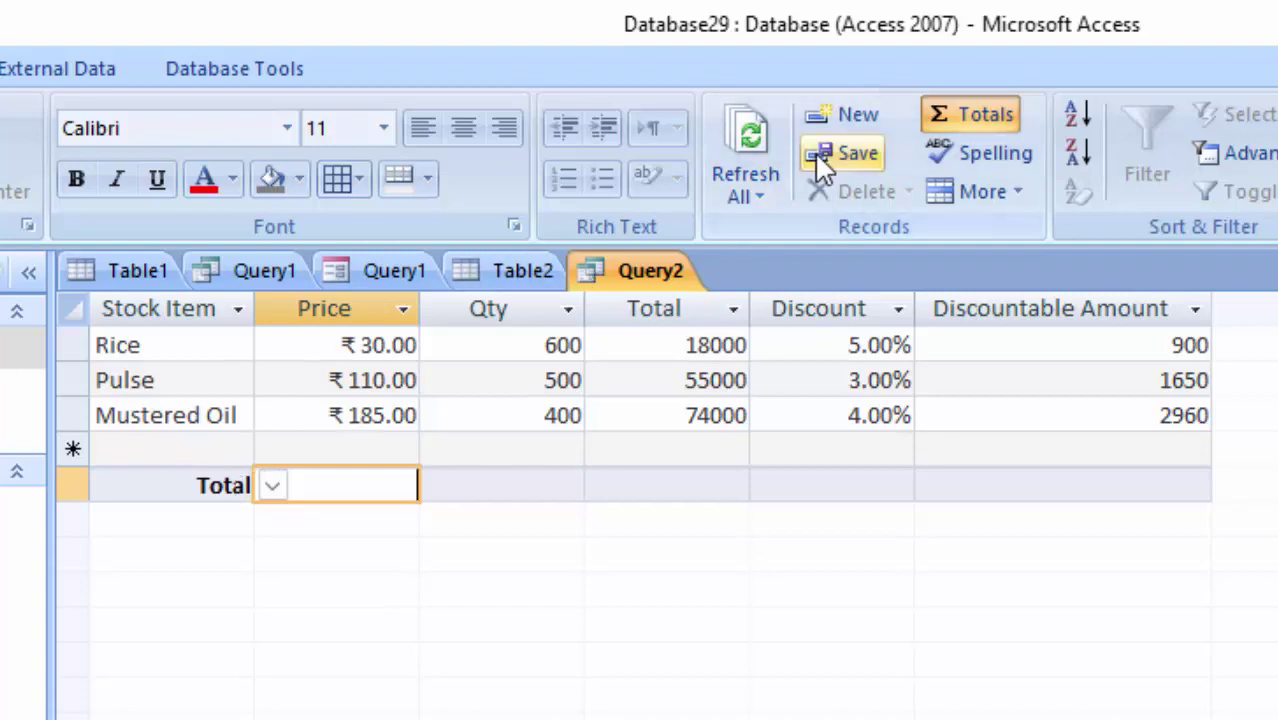
{"action": "left_click", "coordinate": [975, 113]}
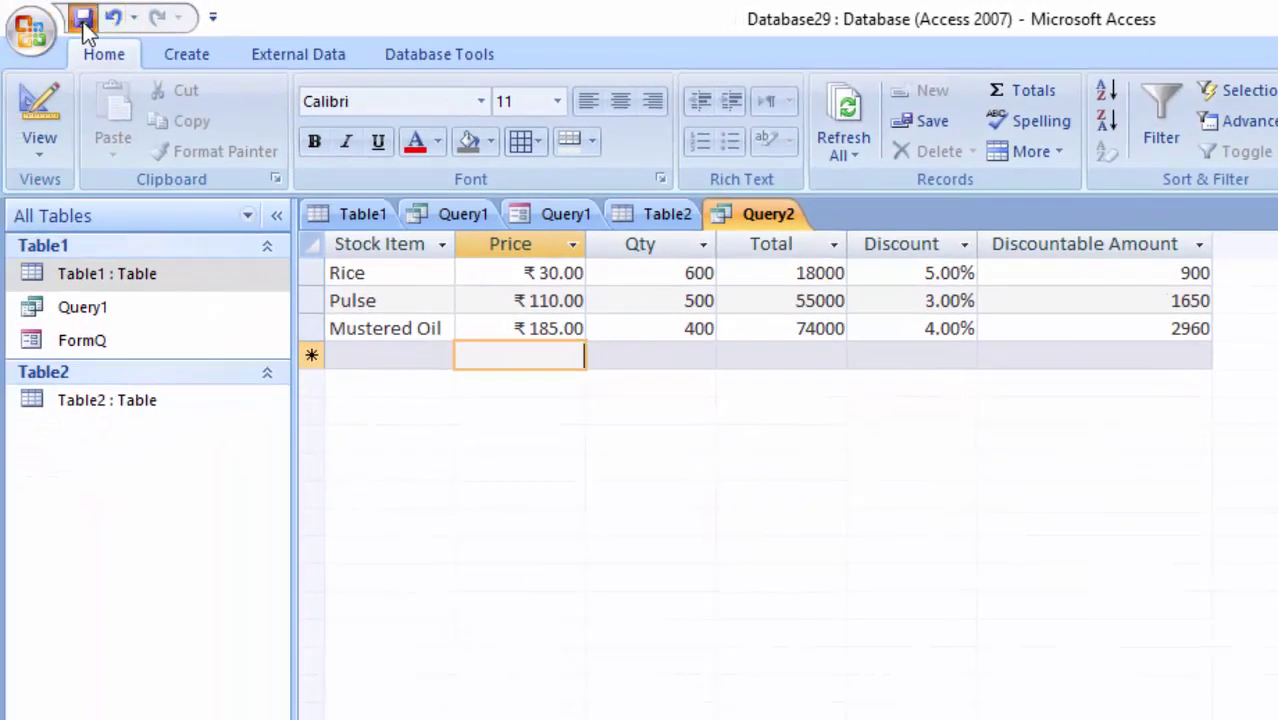
Save the query as Query2, then build a Datasheet form from Query2 via More Forms
{"action": "left_click", "coordinate": [83, 20]}
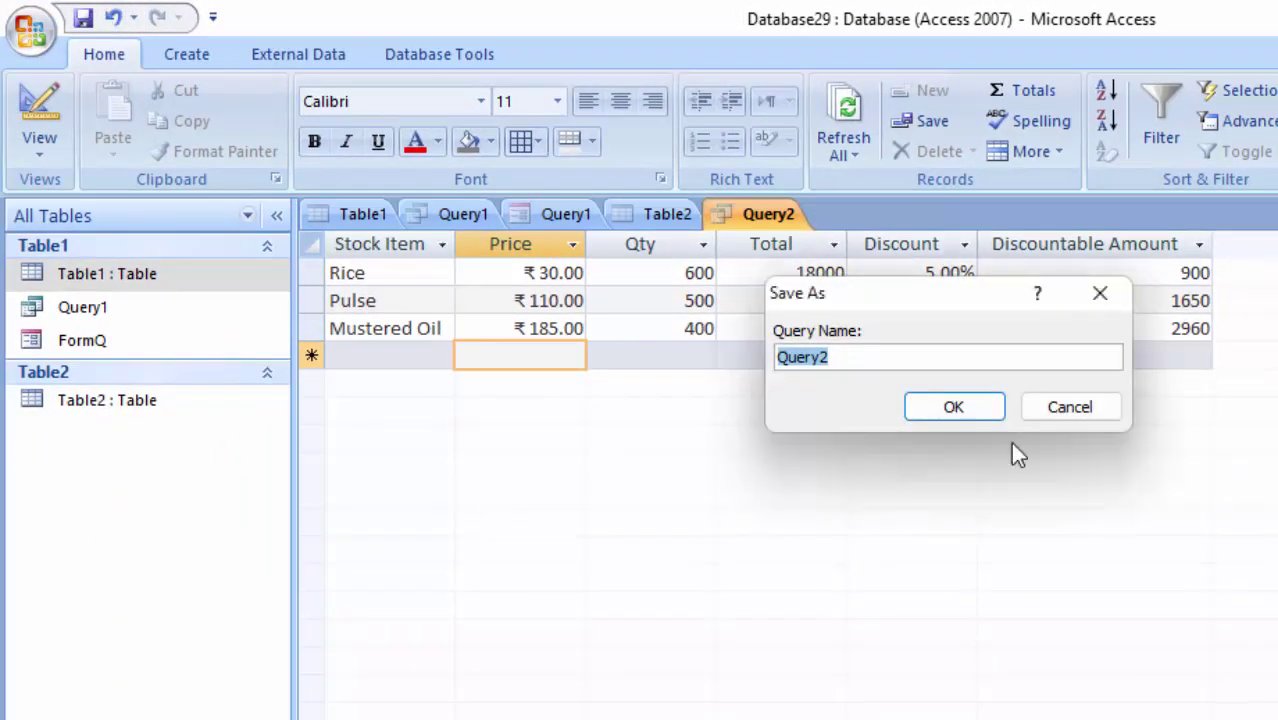
{"action": "left_click", "coordinate": [949, 410]}
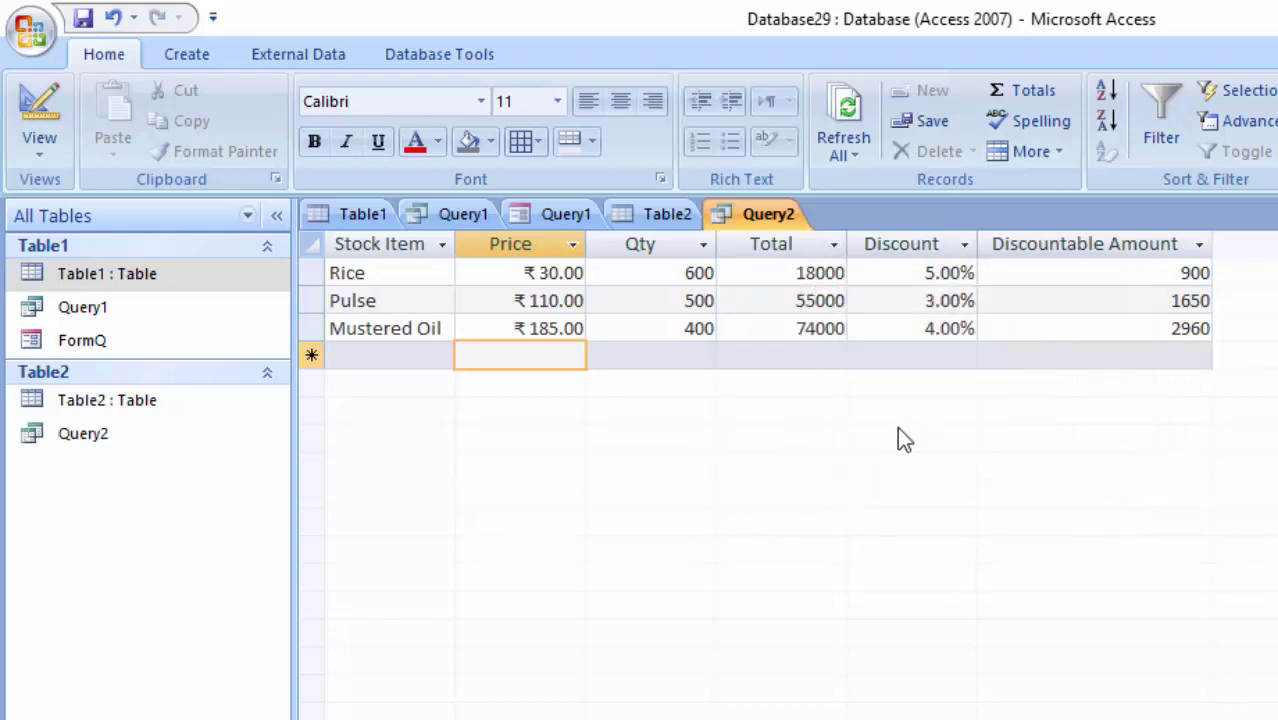
{"action": "left_click", "coordinate": [186, 55]}
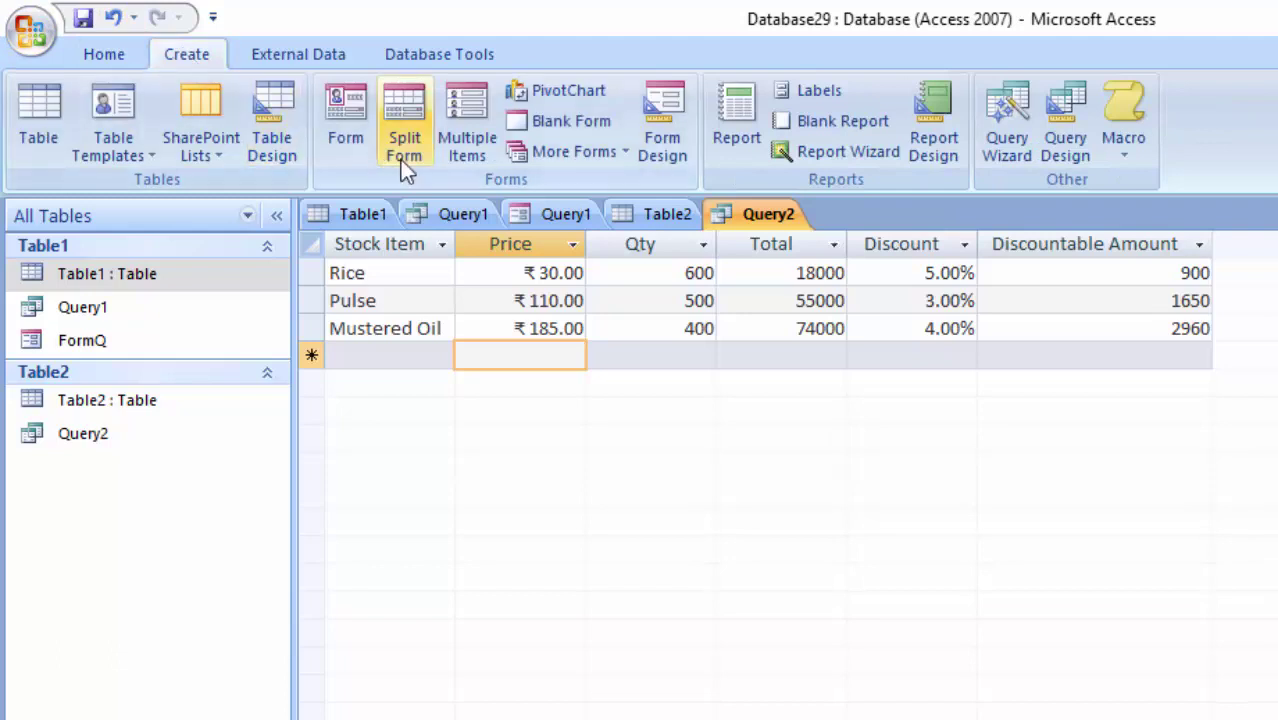
{"action": "left_click", "coordinate": [585, 151]}
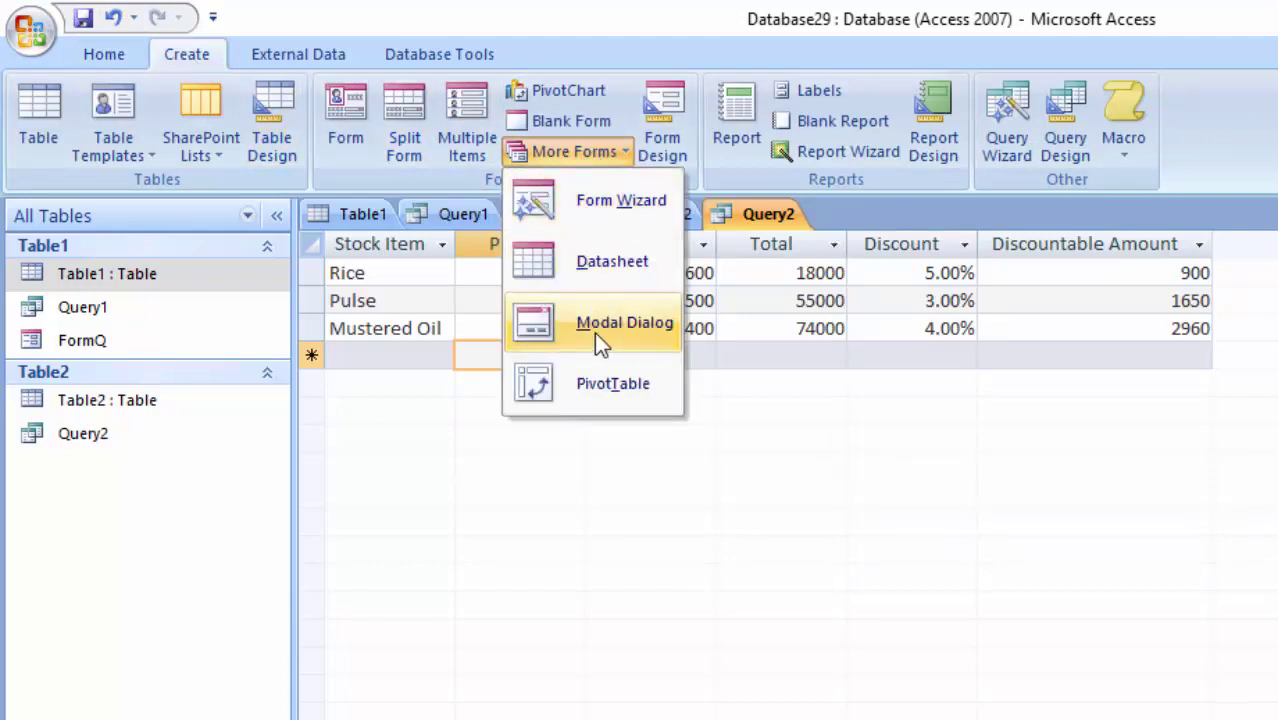
{"action": "left_click", "coordinate": [577, 195]}
{"action": "left_click", "coordinate": [549, 157]}
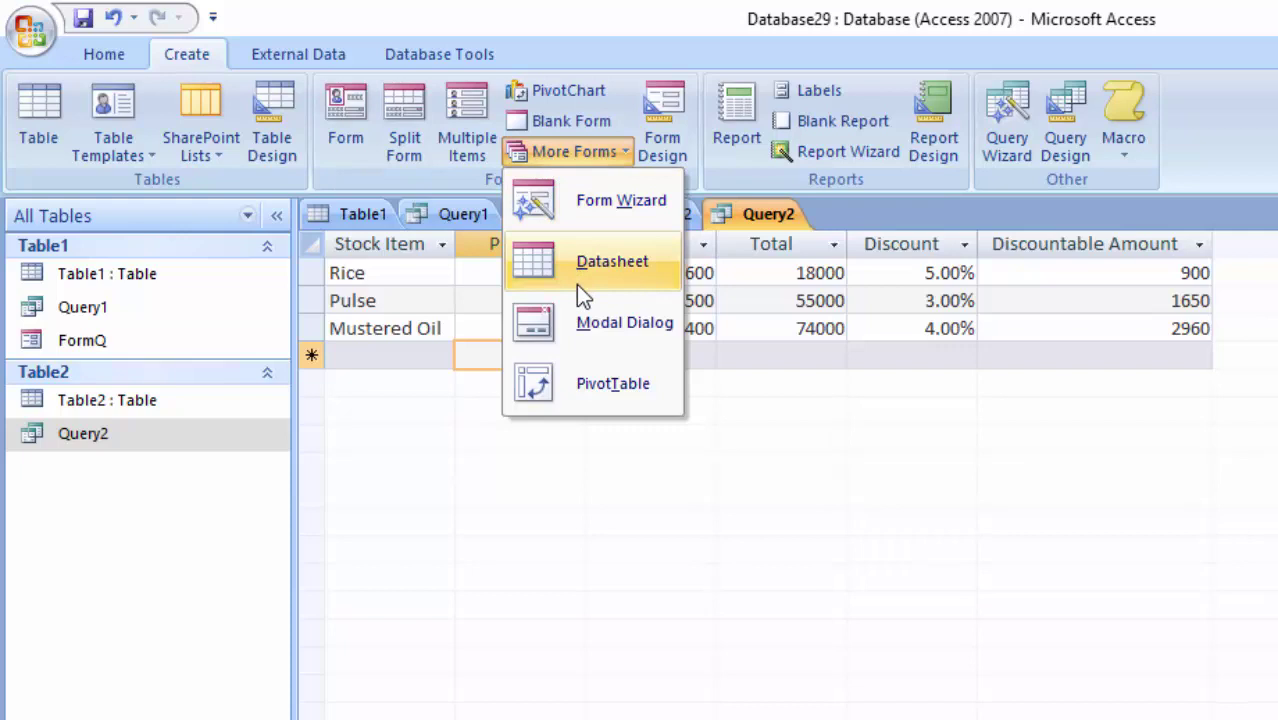
{"action": "left_click", "coordinate": [577, 285]}
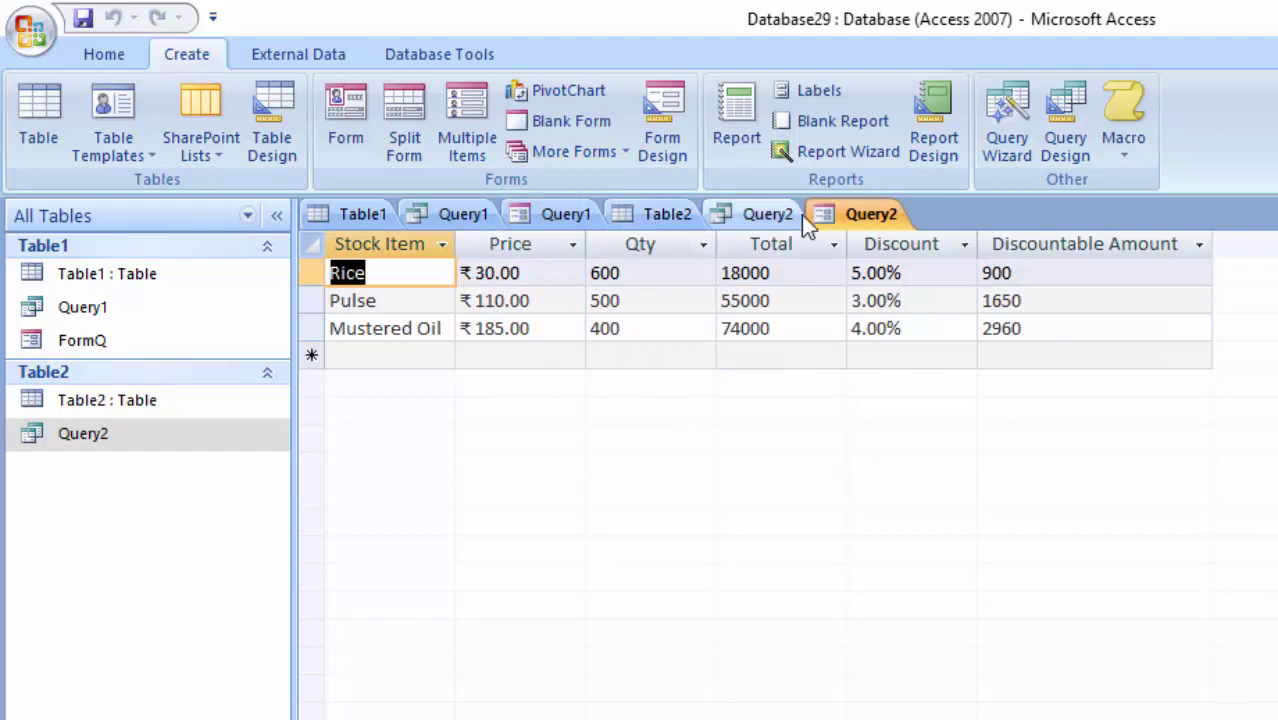
Save the new datasheet form, replacing the suggested name with FormQ1
{"action": "left_click", "coordinate": [852, 214]}
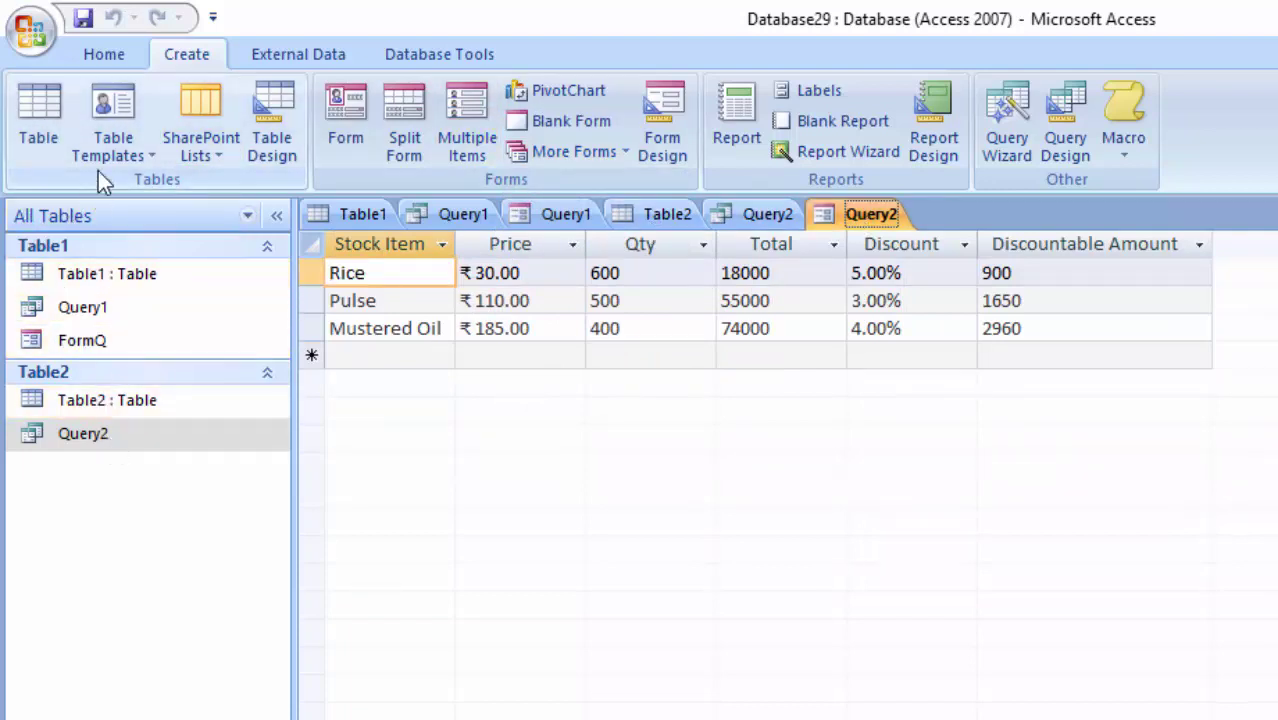
{"action": "left_click", "coordinate": [85, 23]}
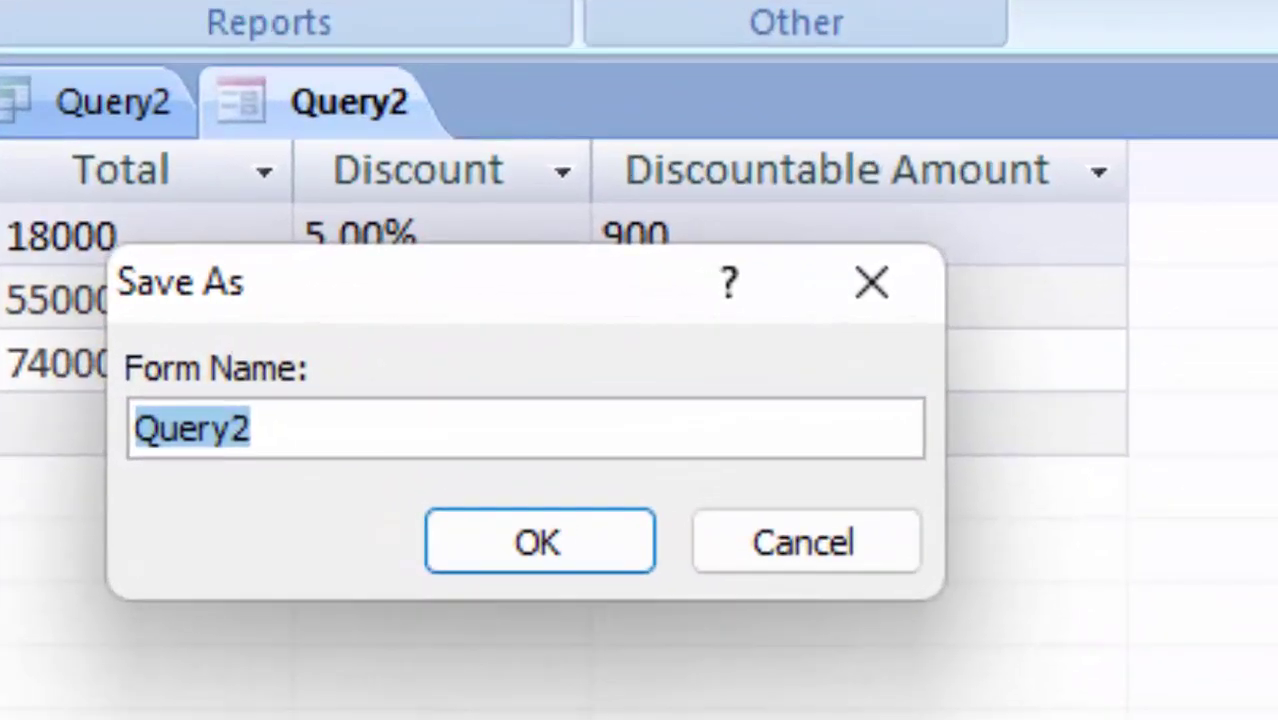
{"action": "key", "text": "BackSpace"}
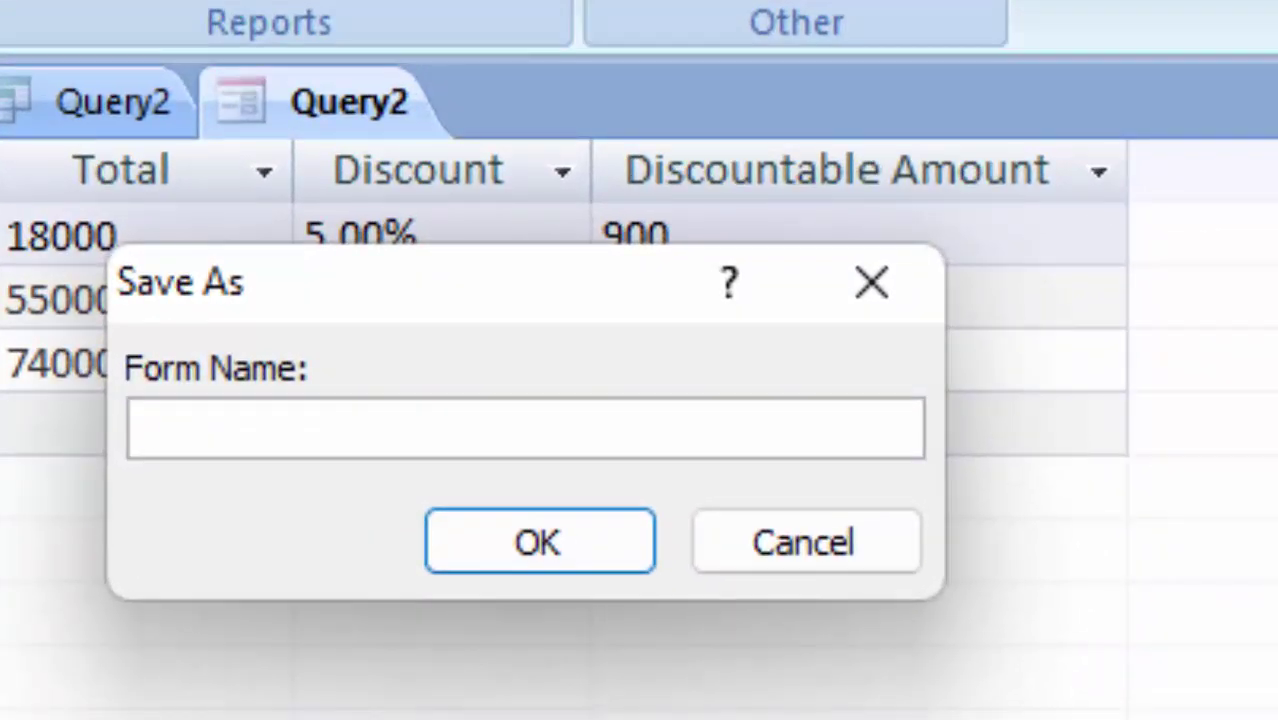
{"action": "type", "text": "FormQ"}
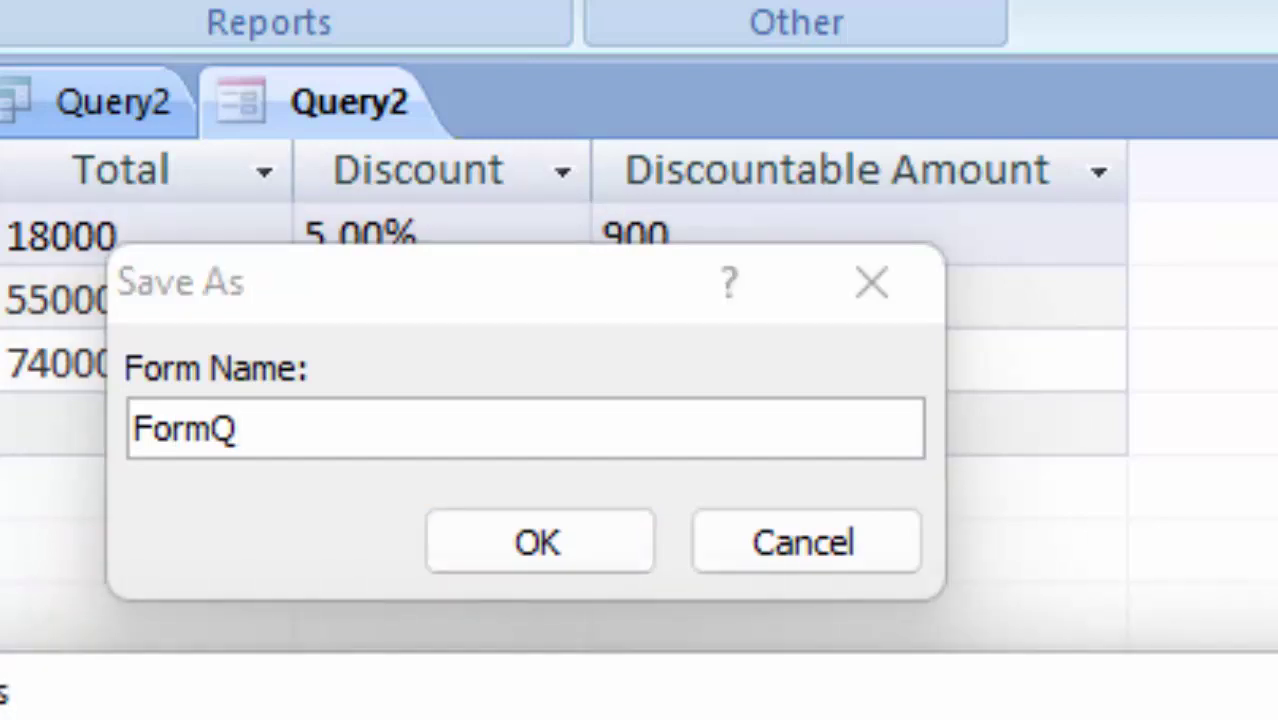
{"action": "left_click", "coordinate": [176, 420]}
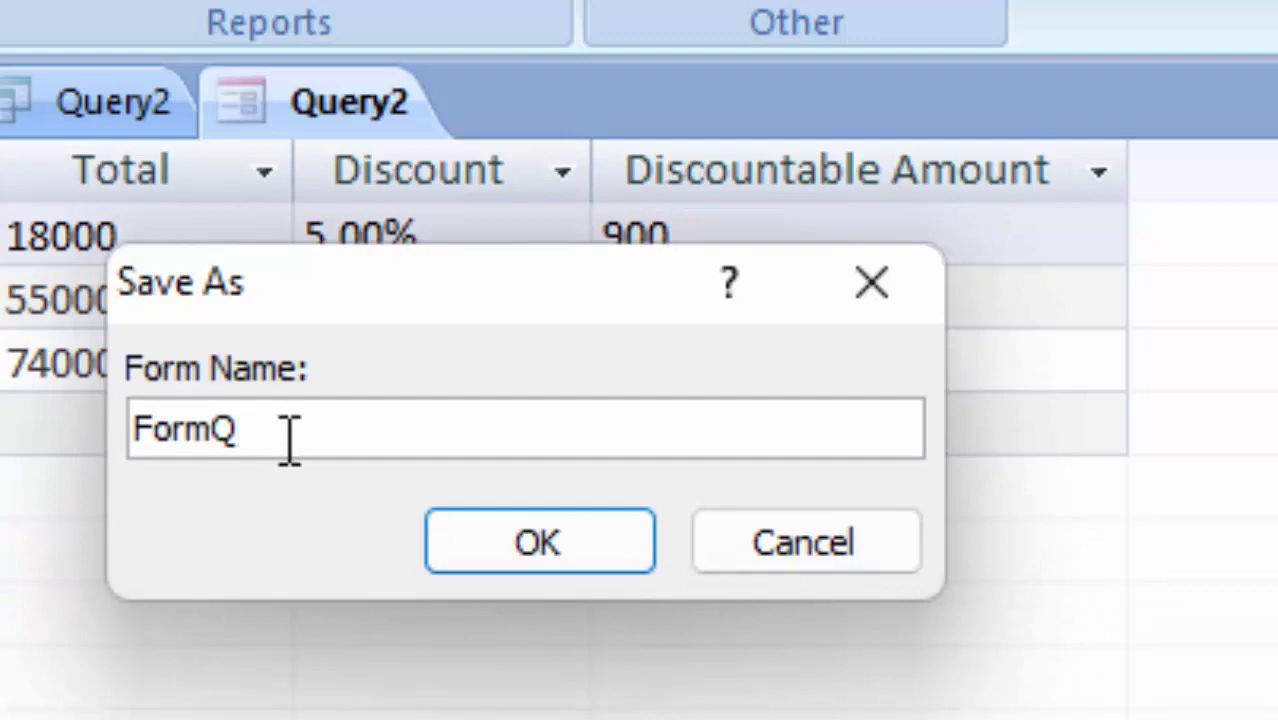
{"action": "type", "text": "1"}
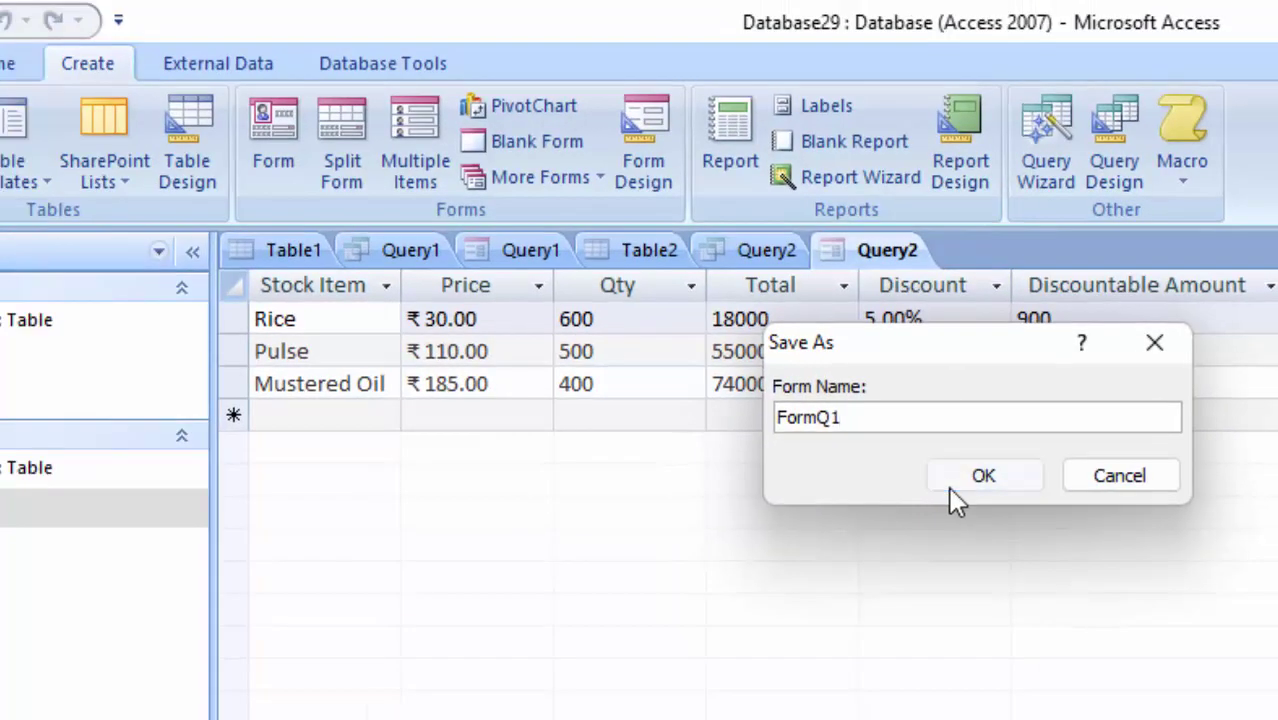
{"action": "left_click", "coordinate": [720, 520]}
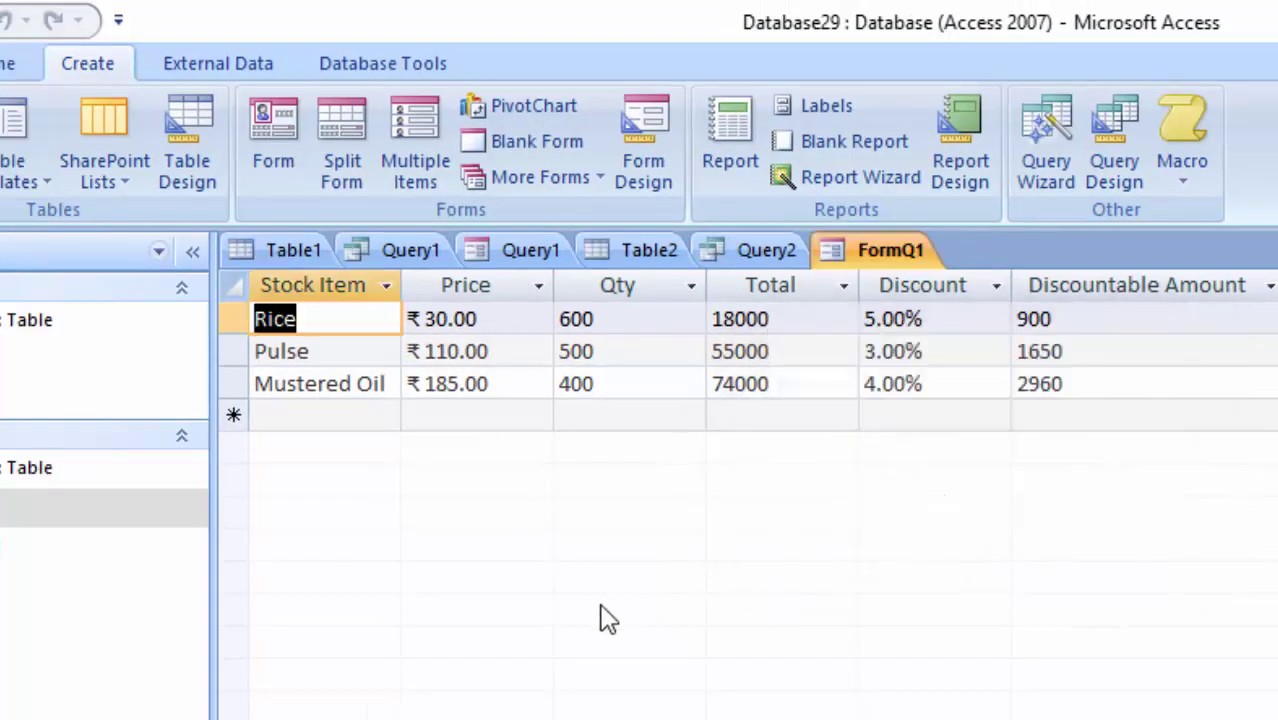
Add a Totals row to the datasheet and set Sum for the Price and Qty columns
{"action": "left_click", "coordinate": [6, 66]}
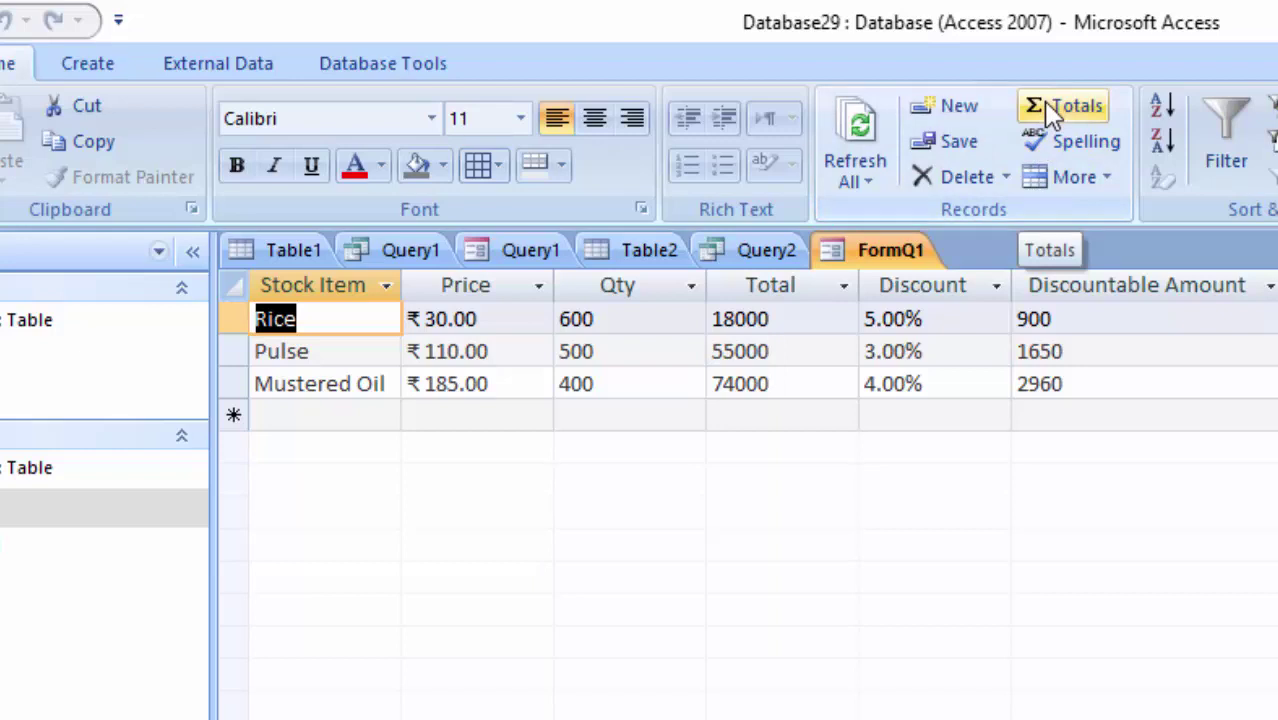
{"action": "left_click", "coordinate": [1050, 112]}
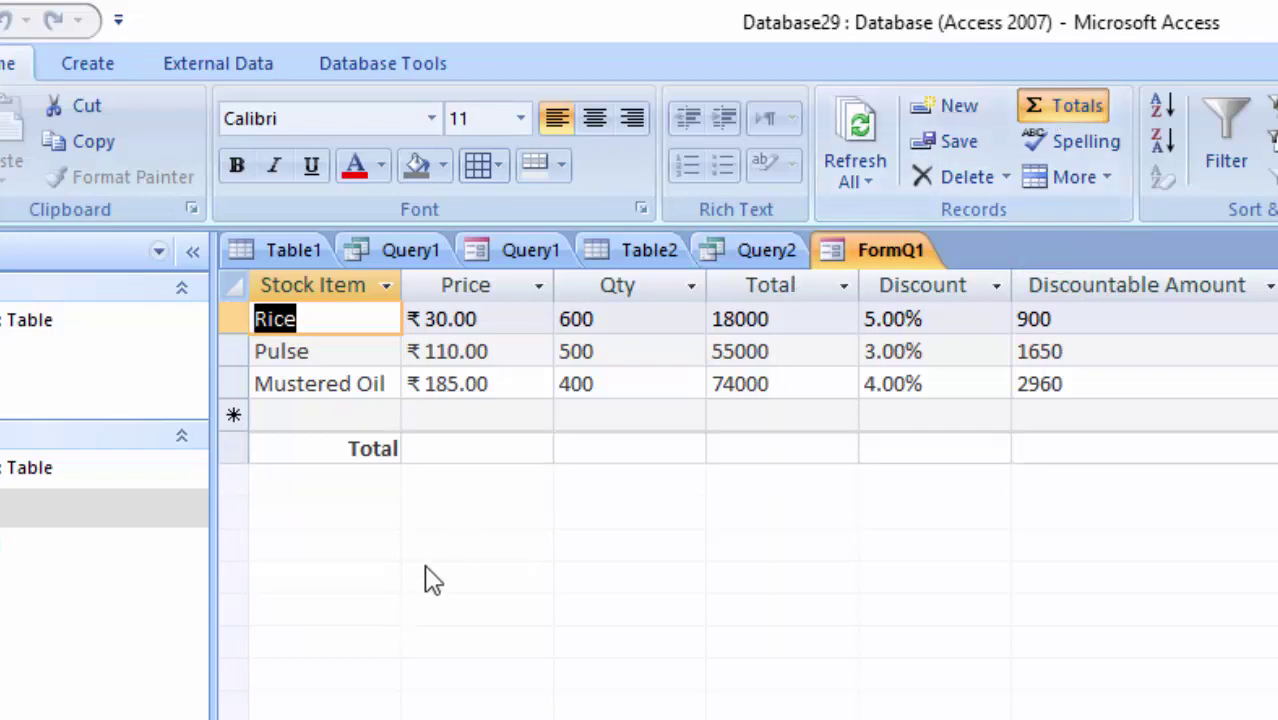
{"action": "left_click", "coordinate": [483, 456]}
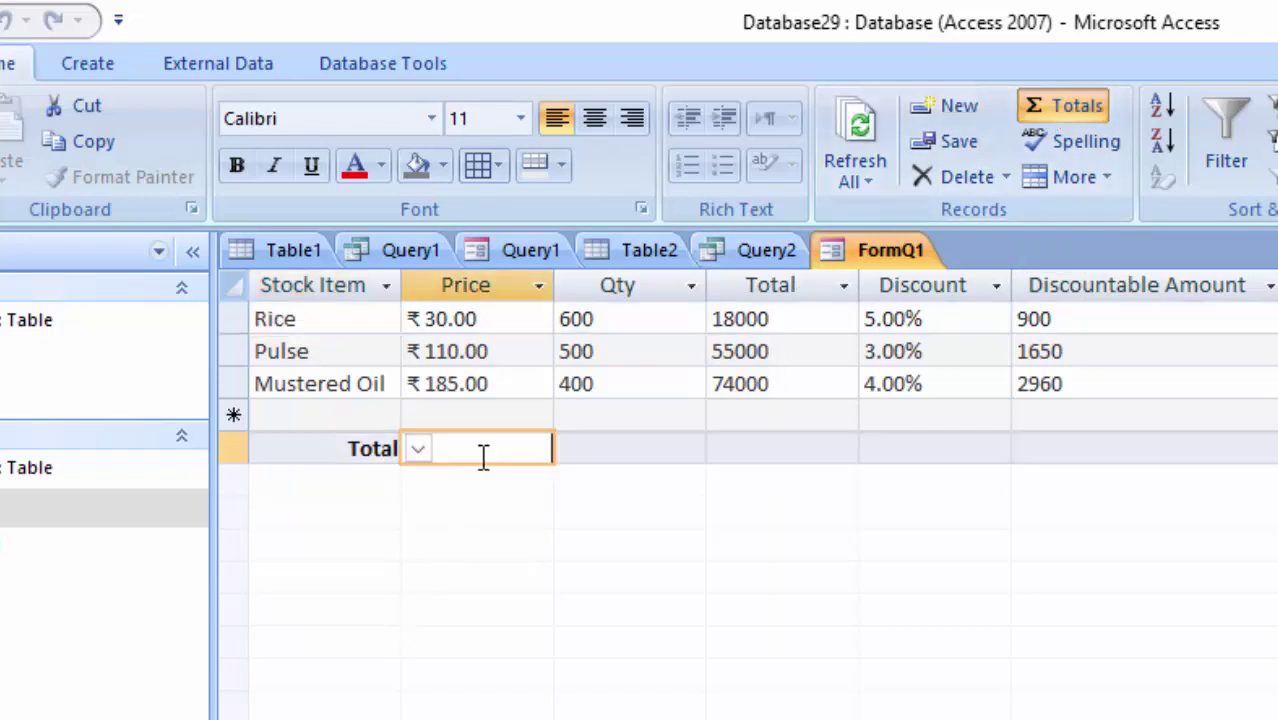
{"action": "left_click", "coordinate": [418, 452]}
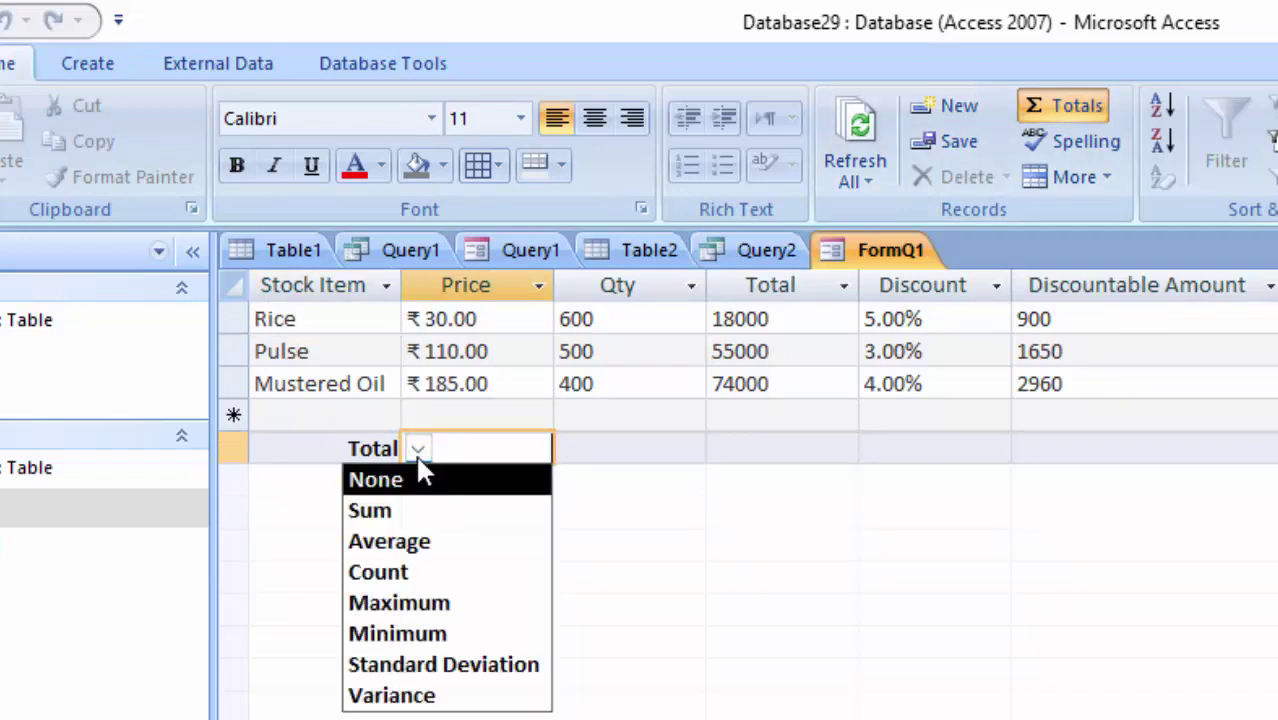
{"action": "left_click", "coordinate": [417, 498]}
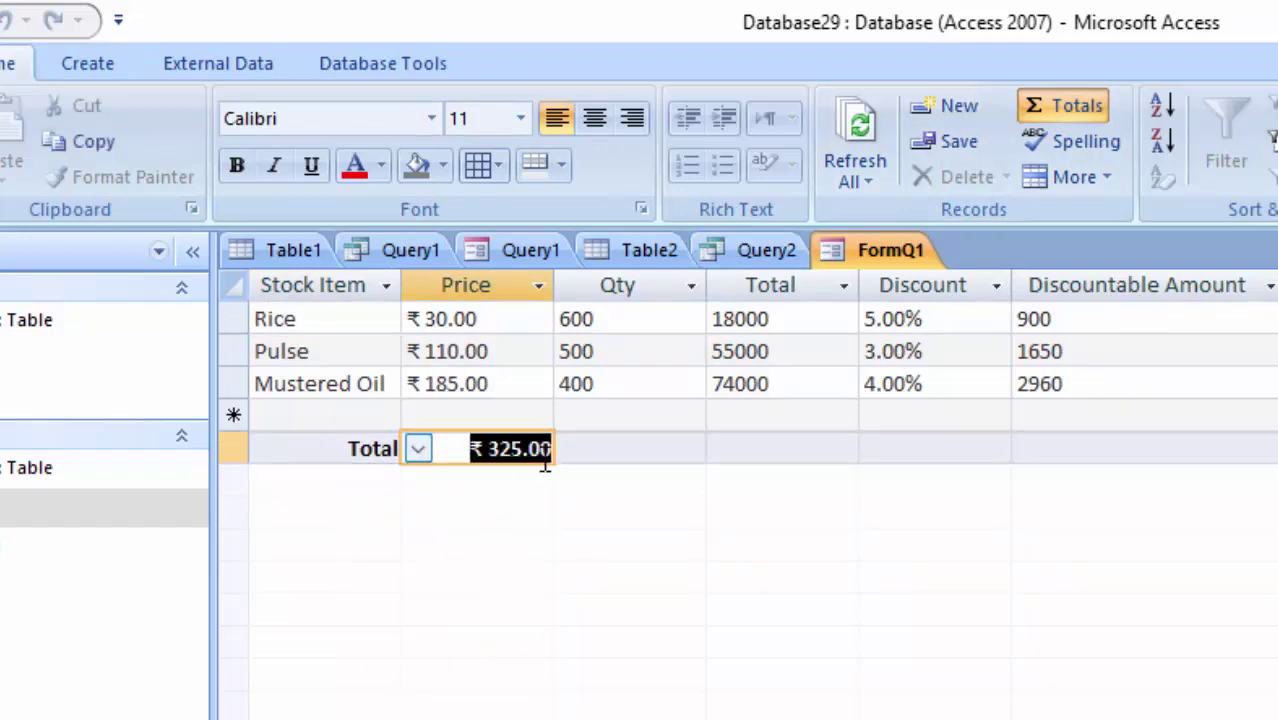
{"action": "left_click", "coordinate": [578, 448]}
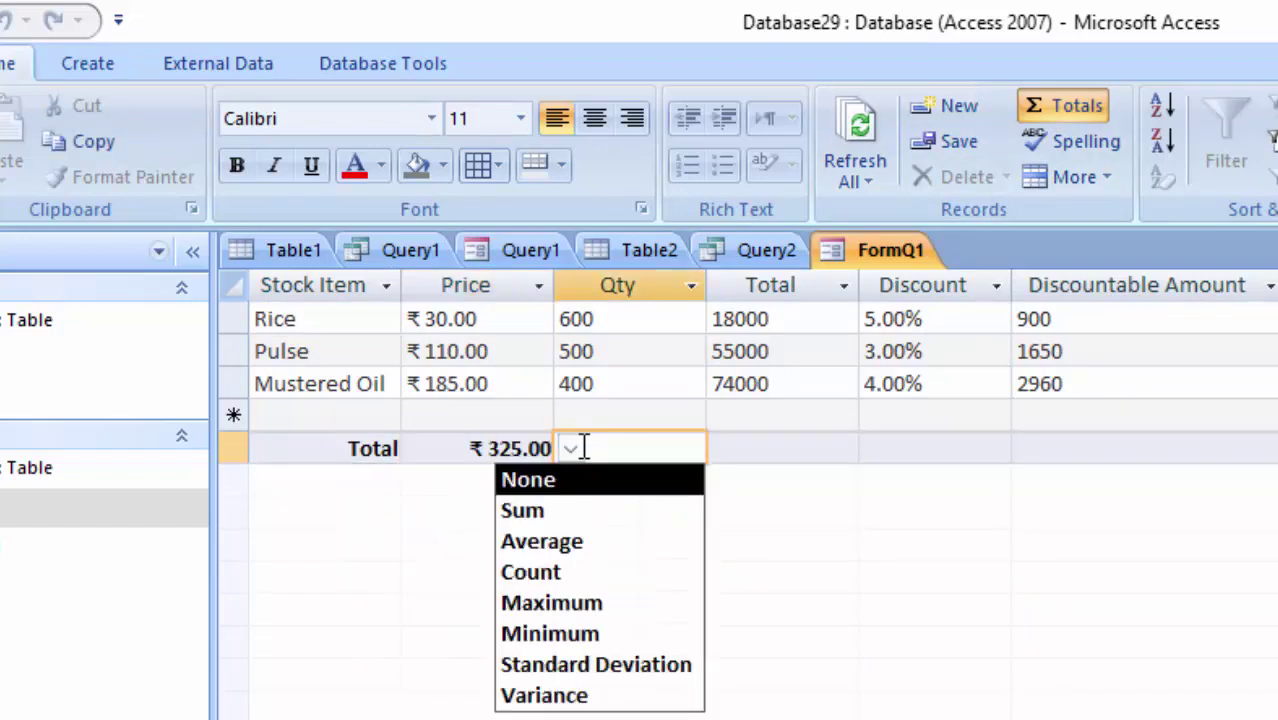
{"action": "left_click", "coordinate": [584, 516]}
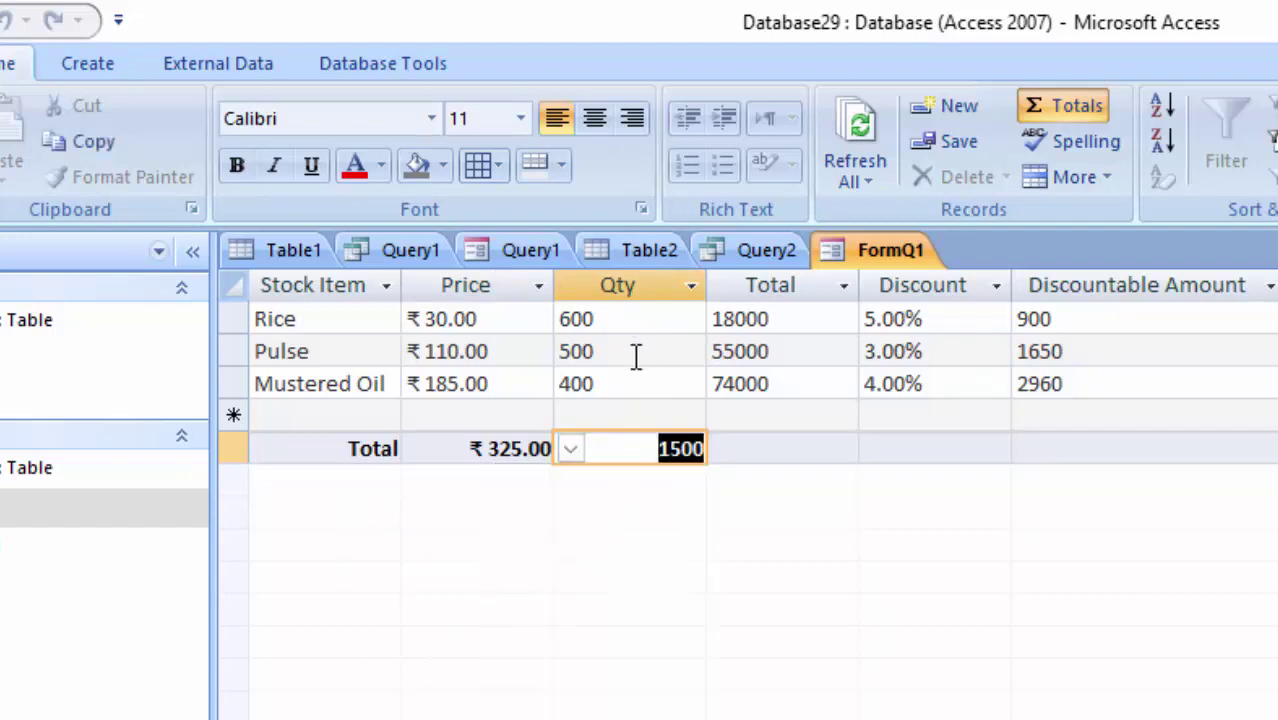
Set Sum in the Totals row for the Total, Discount and Discountable Amount columns
{"action": "left_click", "coordinate": [826, 446]}
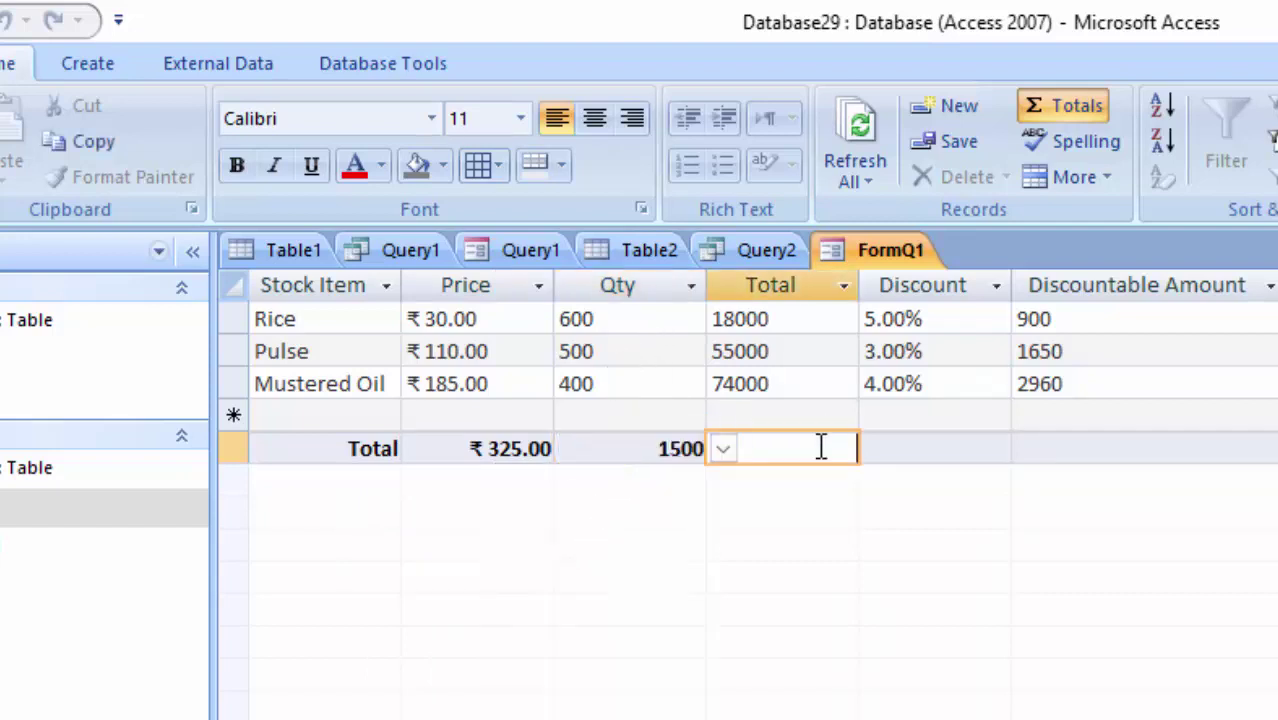
{"action": "left_click", "coordinate": [723, 449]}
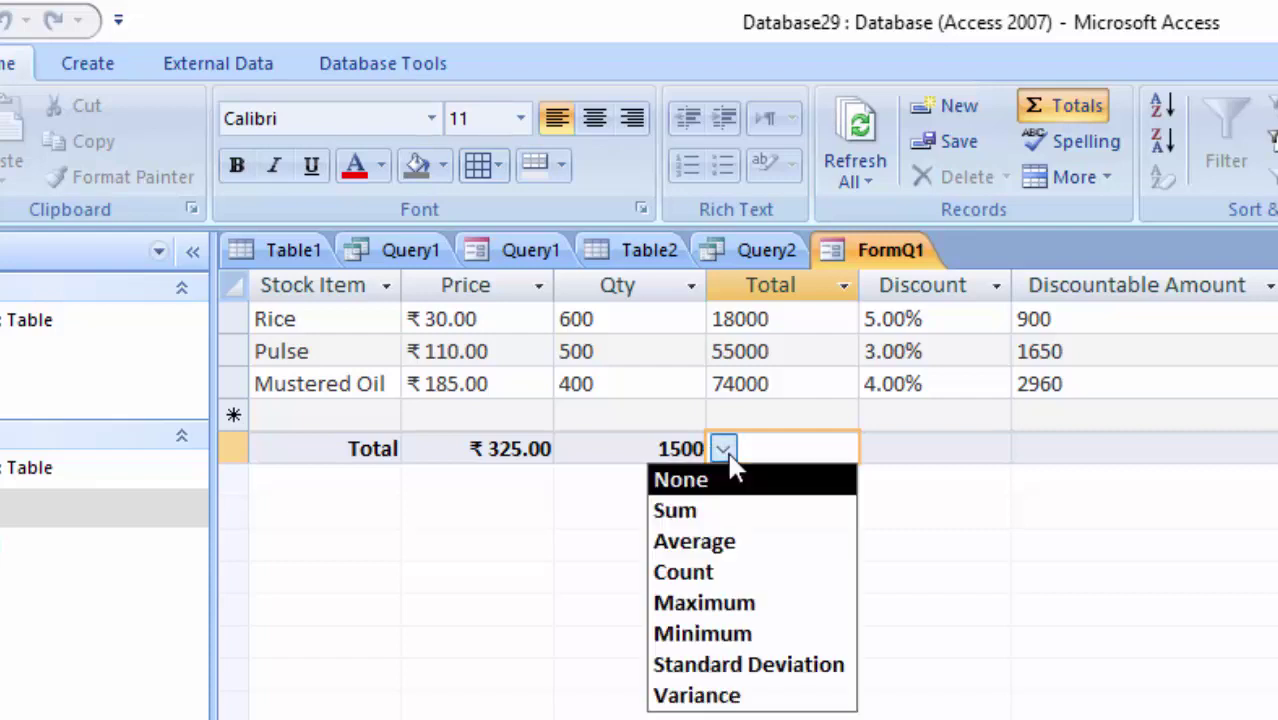
{"action": "left_click", "coordinate": [676, 511]}
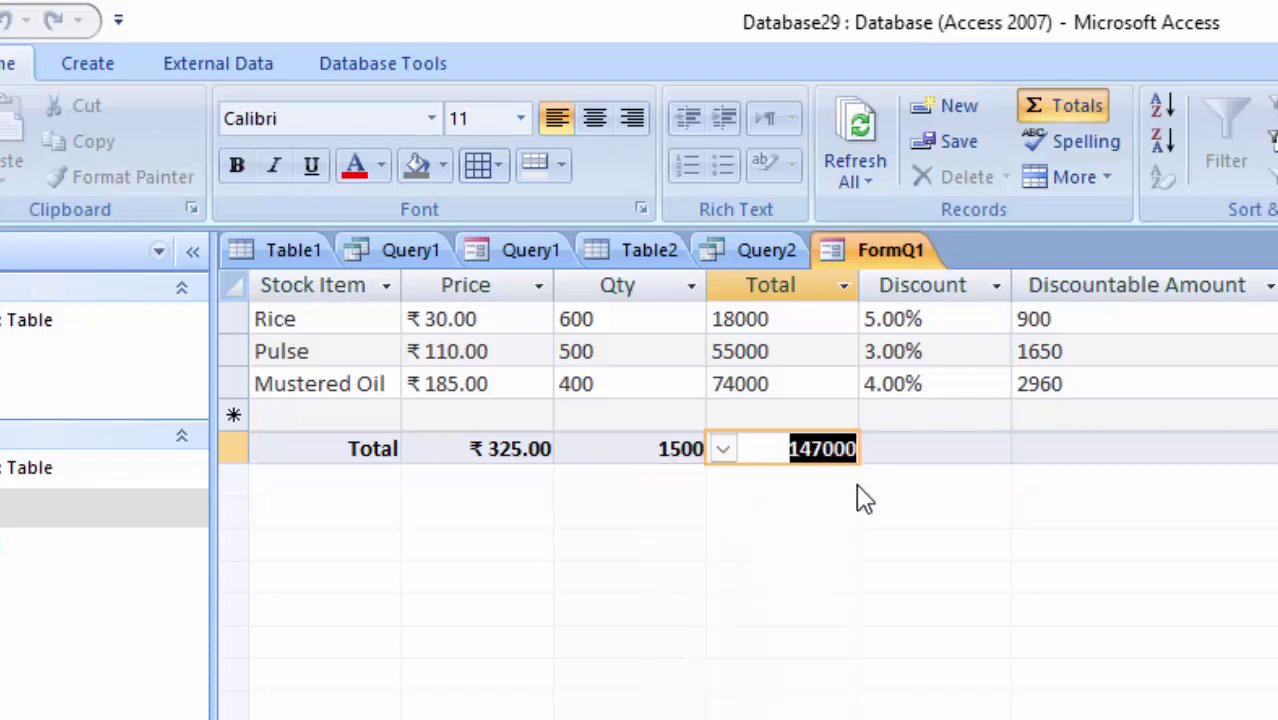
{"action": "left_click", "coordinate": [915, 449]}
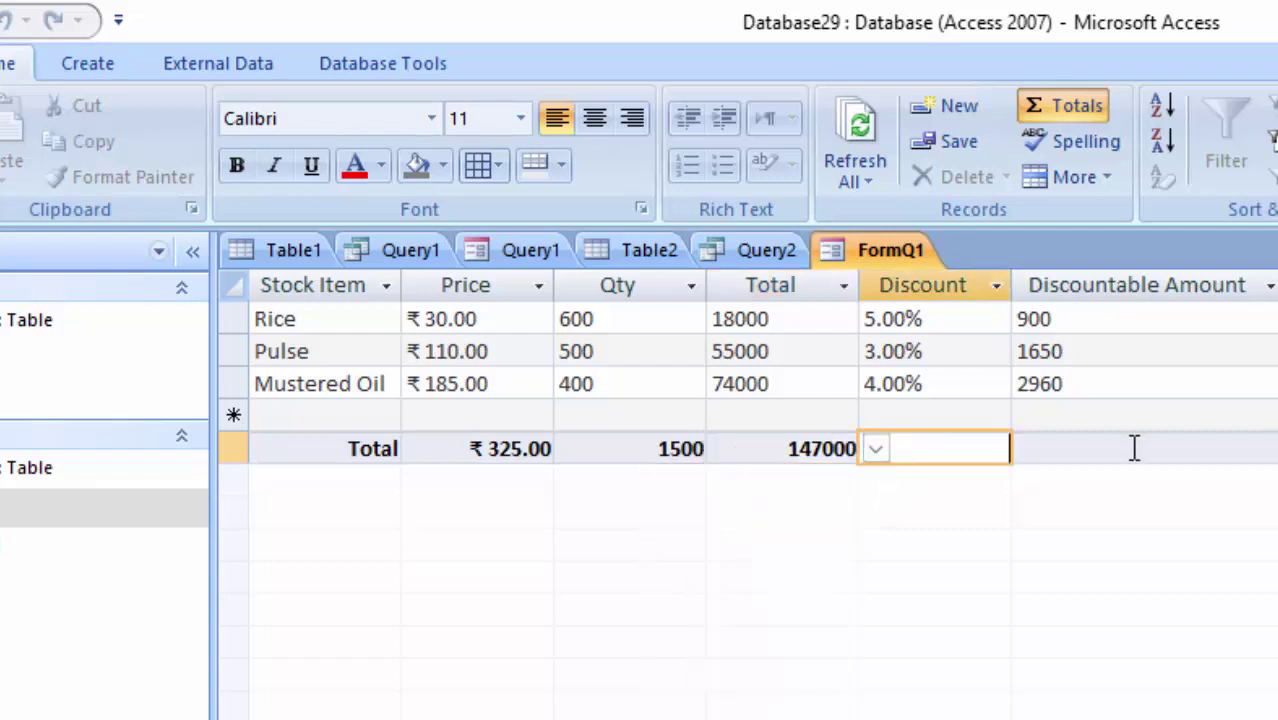
{"action": "left_click", "coordinate": [876, 451]}
{"action": "left_click", "coordinate": [876, 512]}
{"action": "left_click", "coordinate": [1029, 449]}
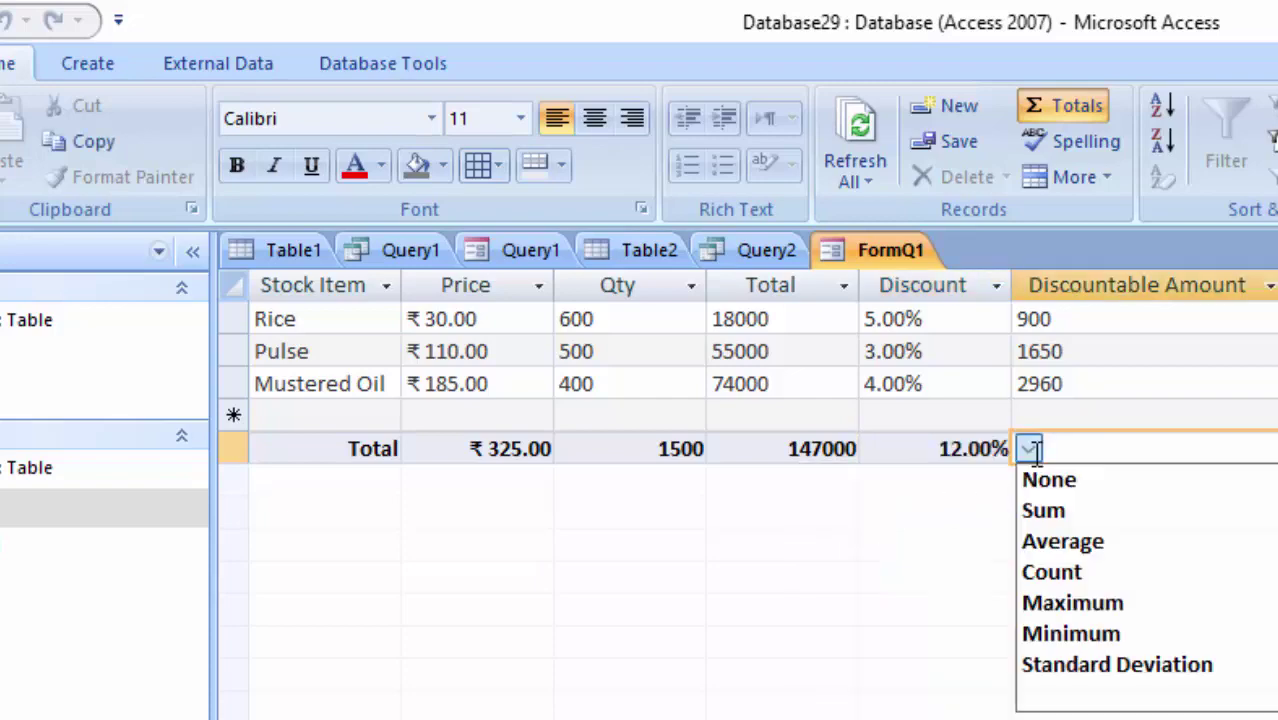
{"action": "left_click", "coordinate": [1033, 503]}
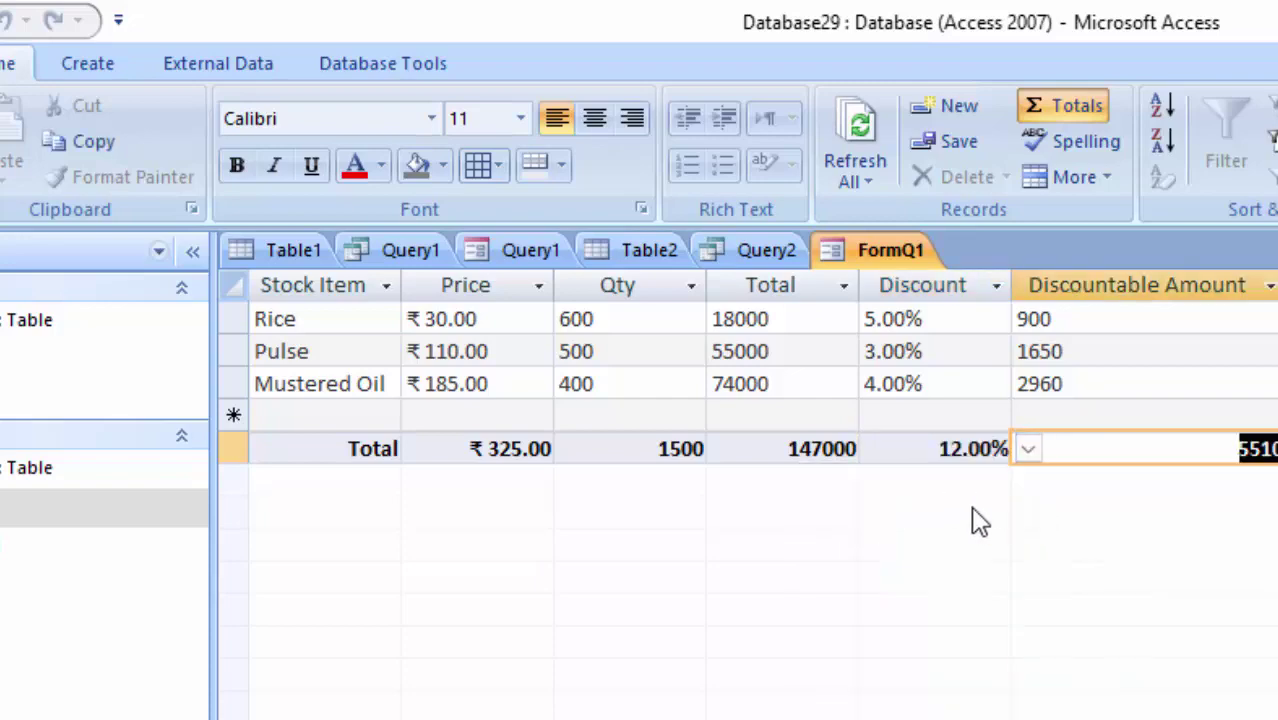